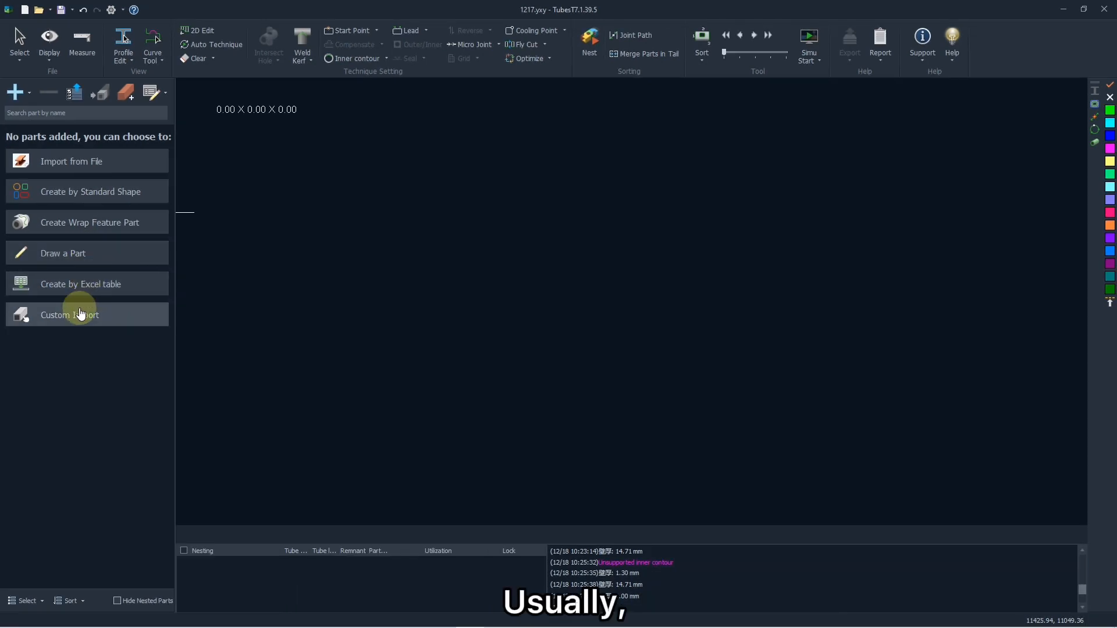
# - Start drawing a part manually and create a circular main tube
pyautogui.click(76, 248)
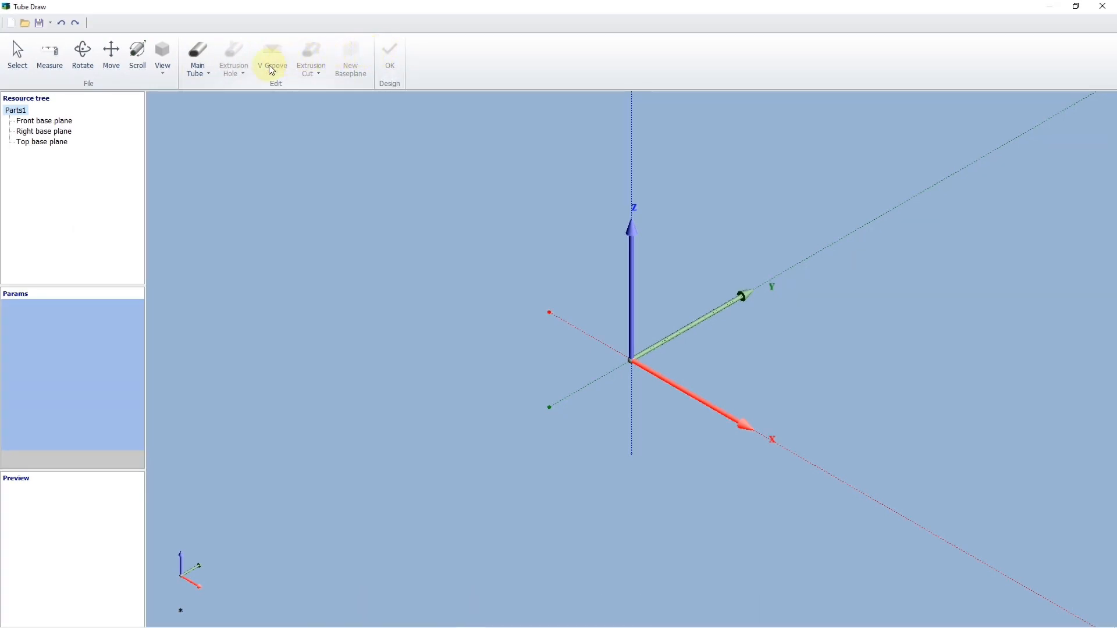
pyautogui.click(198, 65)
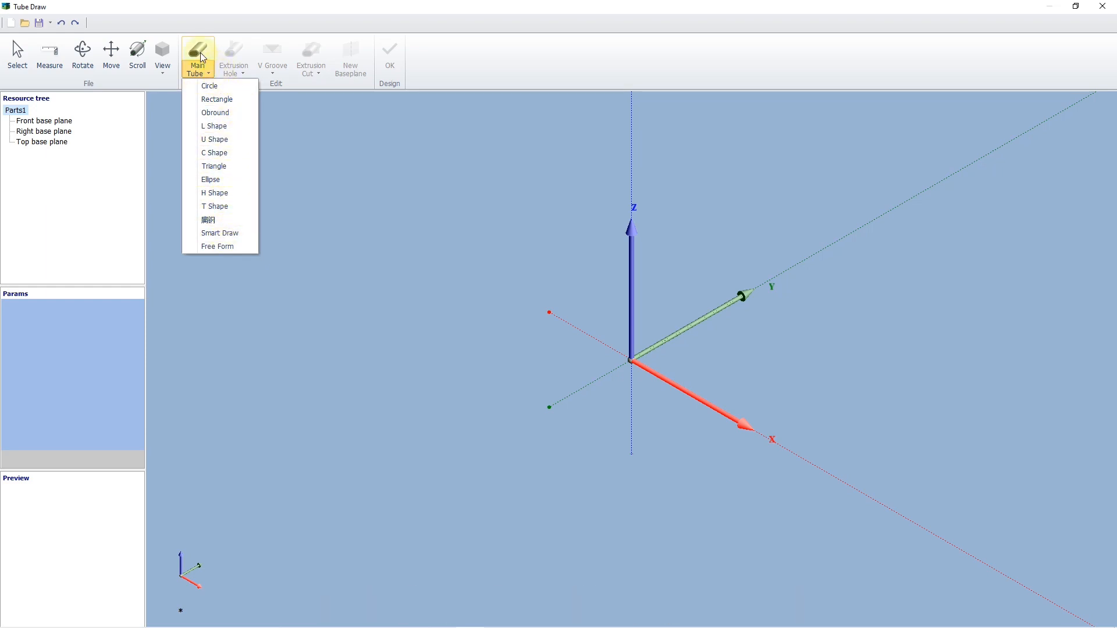
pyautogui.click(220, 85)
pyautogui.scroll(-3, 306, 334)
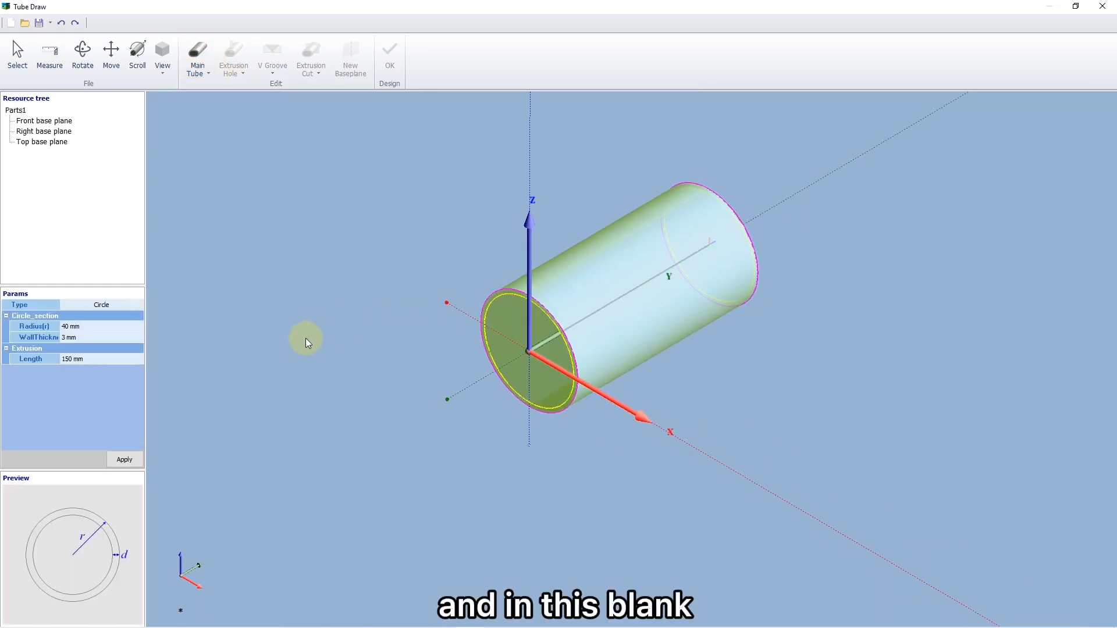
# - Set the round tube's length to 200 mm and apply the extrusion
pyautogui.click(87, 359)
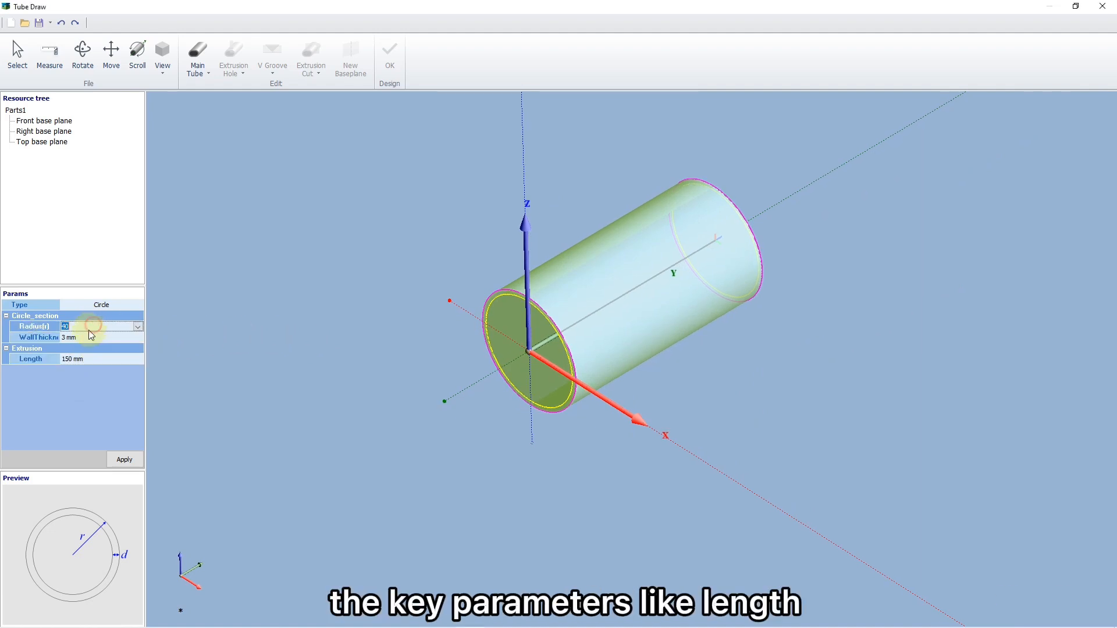
pyautogui.click(86, 337)
pyautogui.click(86, 358)
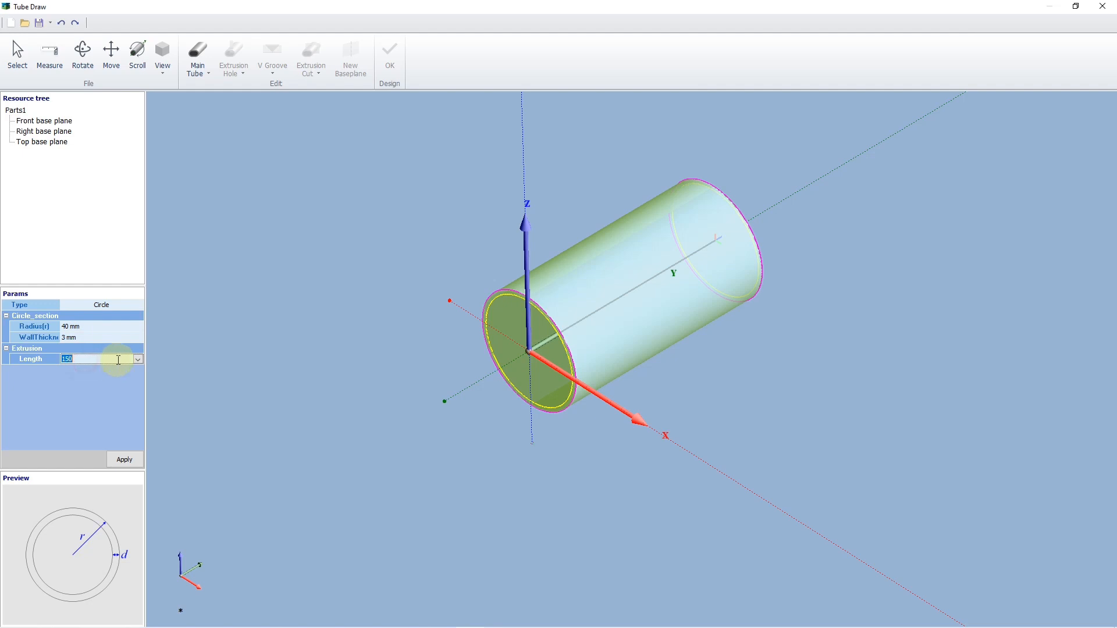
pyautogui.write('200')
pyautogui.press('Return')
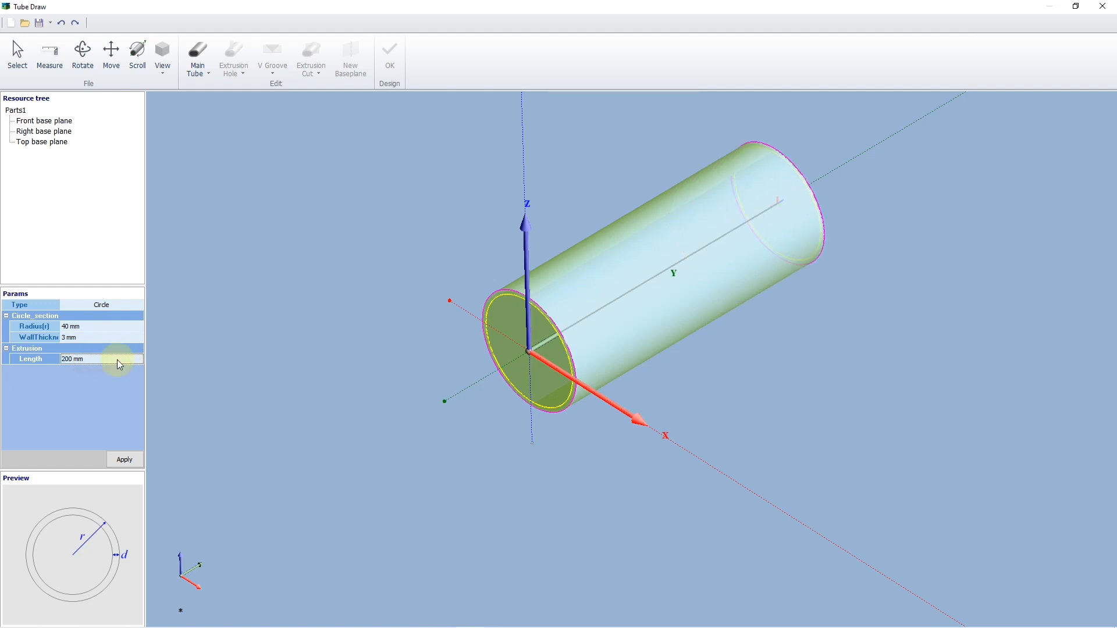
pyautogui.scroll(-2, 398, 378)
pyautogui.moveTo(397, 377)
pyautogui.mouseDown(button='middle')
pyautogui.moveTo(382, 413)
pyautogui.moveTo(413, 368)
pyautogui.mouseUp(button='middle')
pyautogui.click(121, 458)
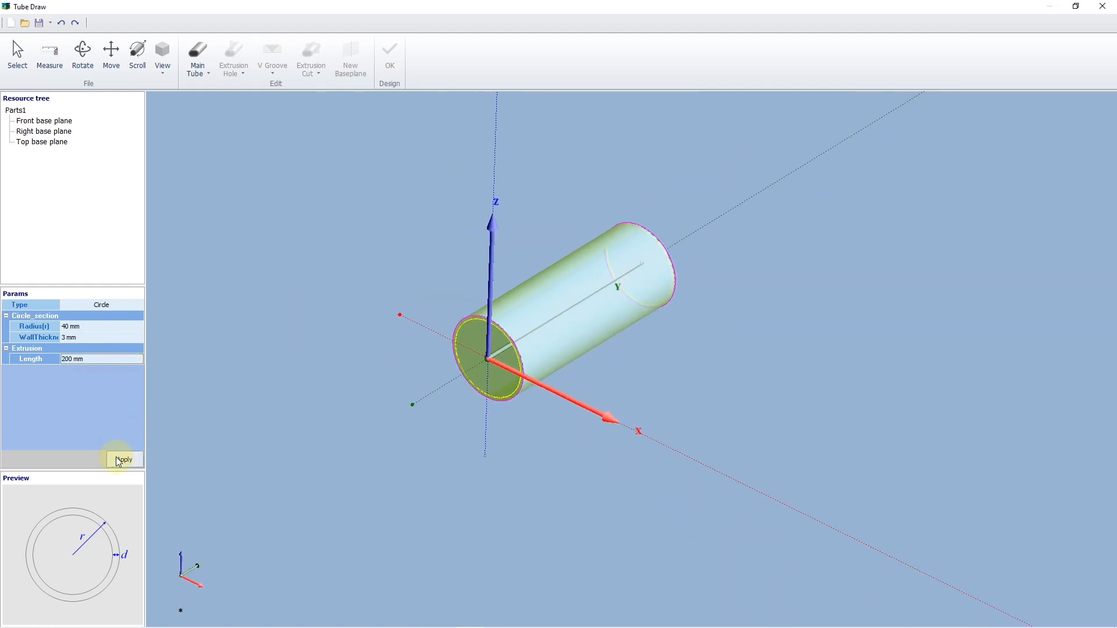
# - Add a circular extrusion hole through the tube and turn off its array
pyautogui.click(241, 80)
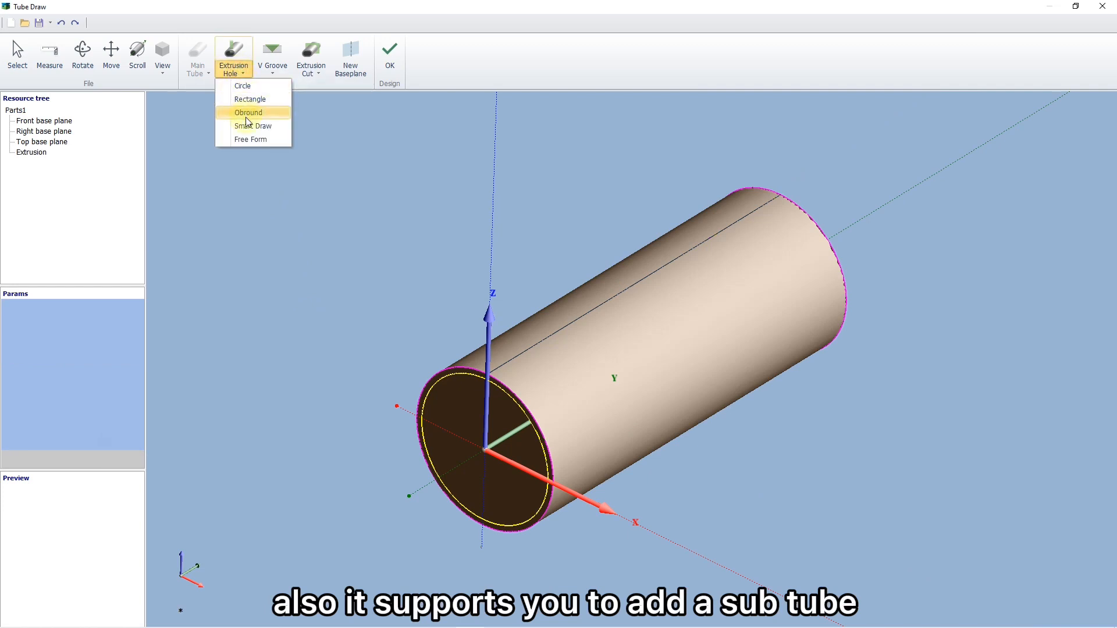
pyautogui.click(256, 86)
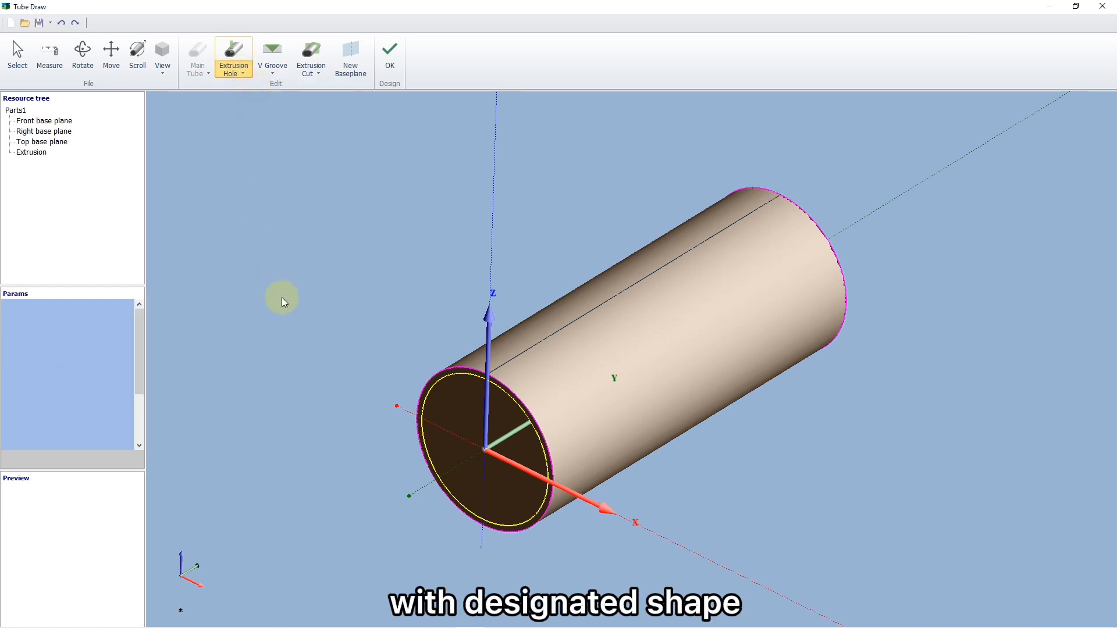
pyautogui.moveTo(271, 354); pyautogui.dragTo(246, 320, button='middle')
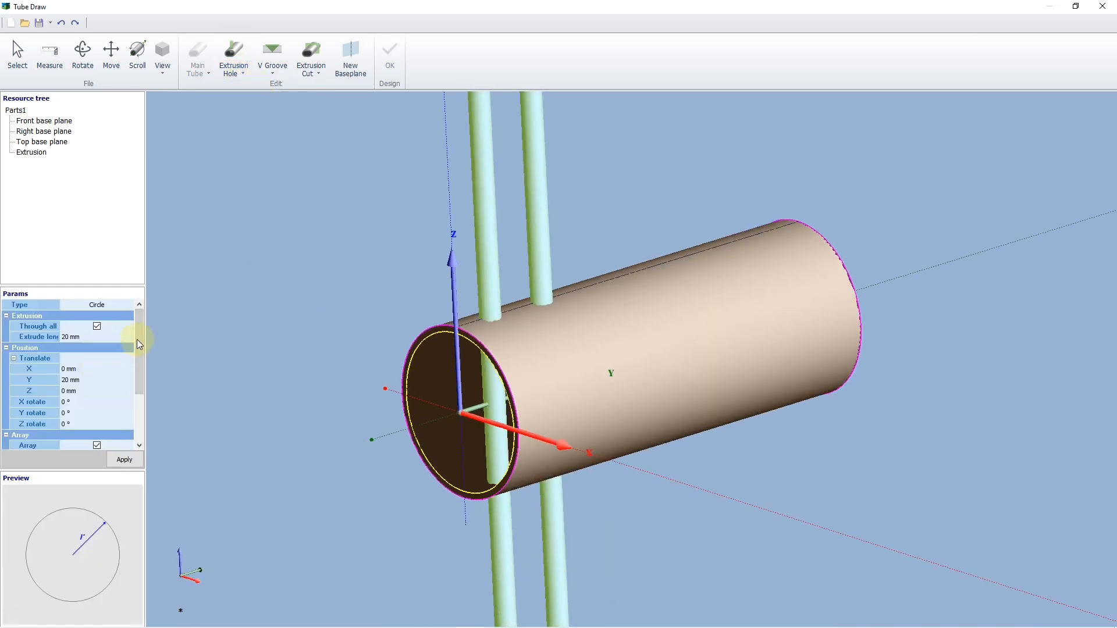
pyautogui.moveTo(137, 338); pyautogui.dragTo(138, 395)
pyautogui.click(98, 371)
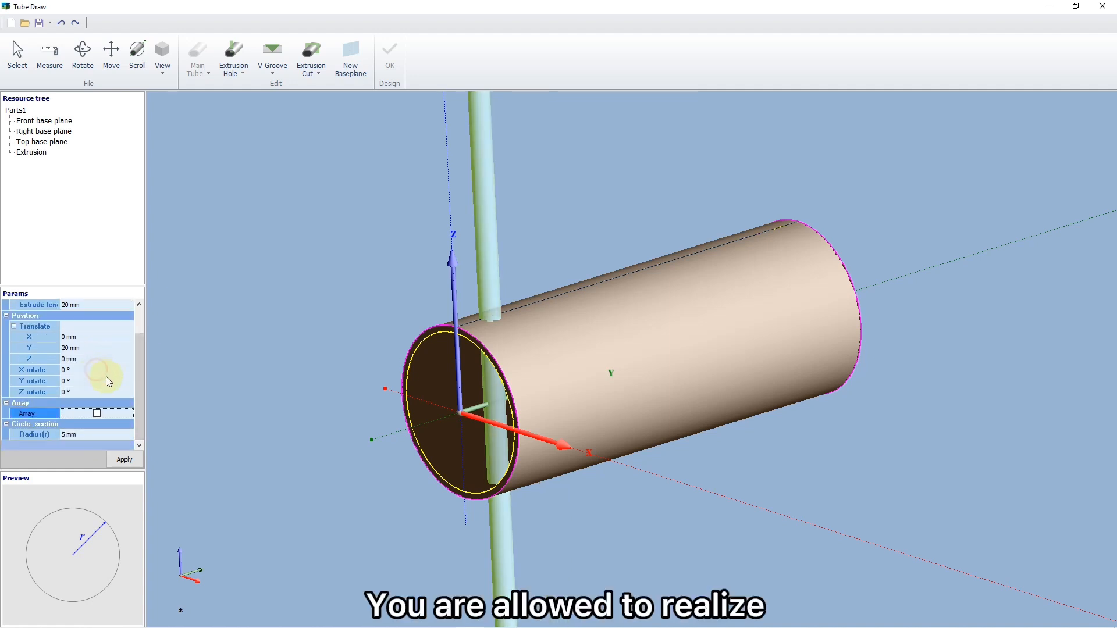
# - Set the hole's Y translation to 0 mm and its radius to 40 mm, and apply the cut to the tube end
pyautogui.click(83, 351)
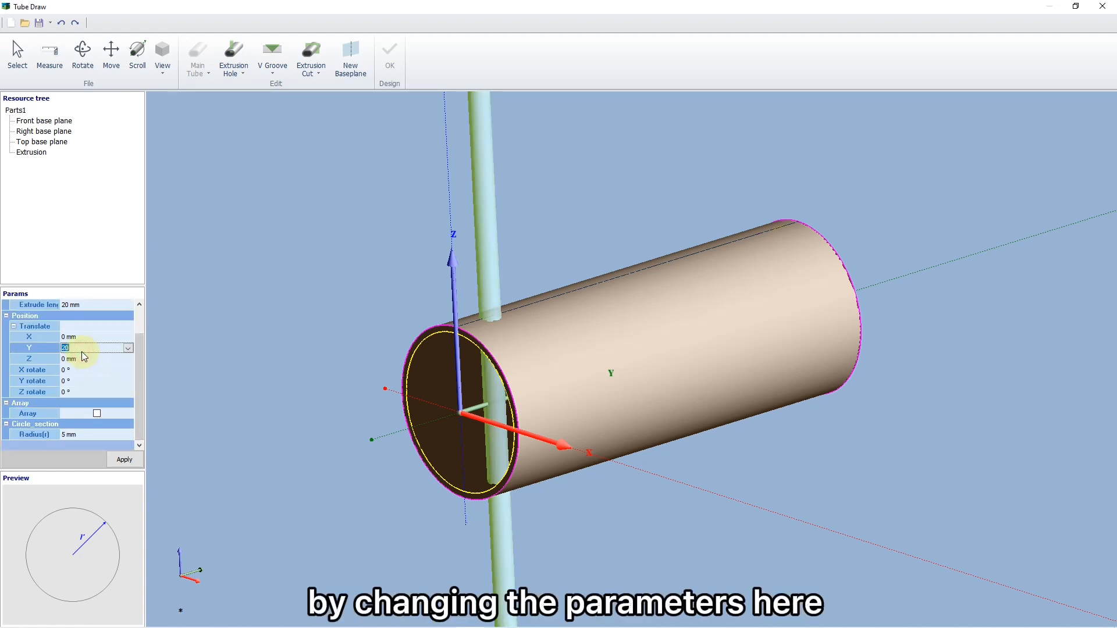
pyautogui.write('0')
pyautogui.click(103, 435)
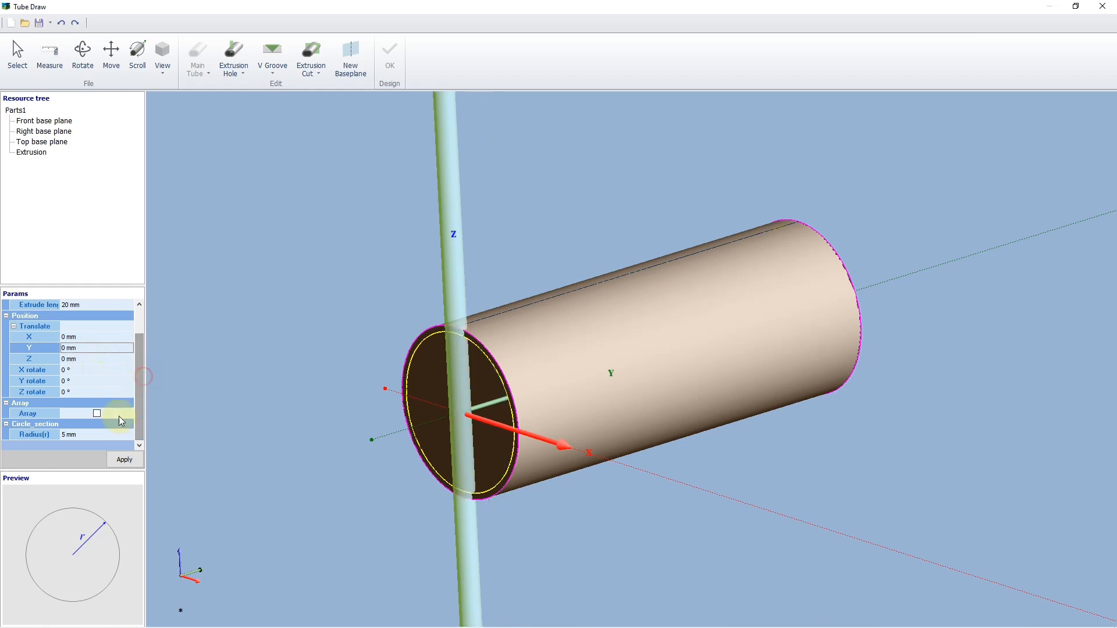
pyautogui.write('40')
pyautogui.press('Return')
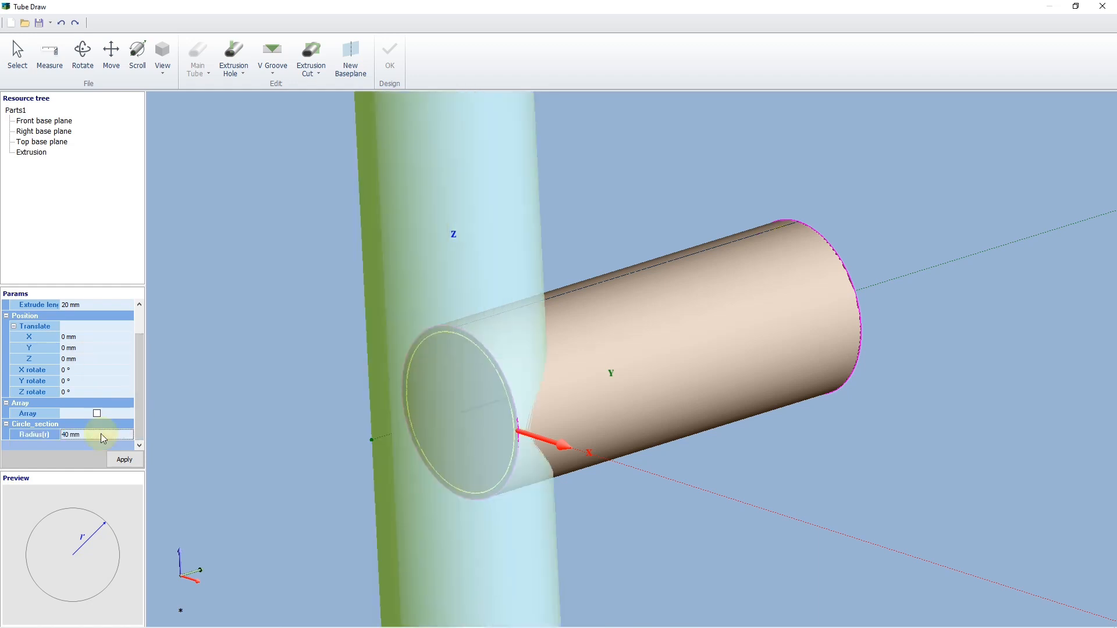
pyautogui.moveTo(361, 406); pyautogui.dragTo(308, 481, button='middle')
pyautogui.click(124, 459)
# - Accept the tube design to add it to the parts list and inspect the saddle-cut end
pyautogui.click(391, 56)
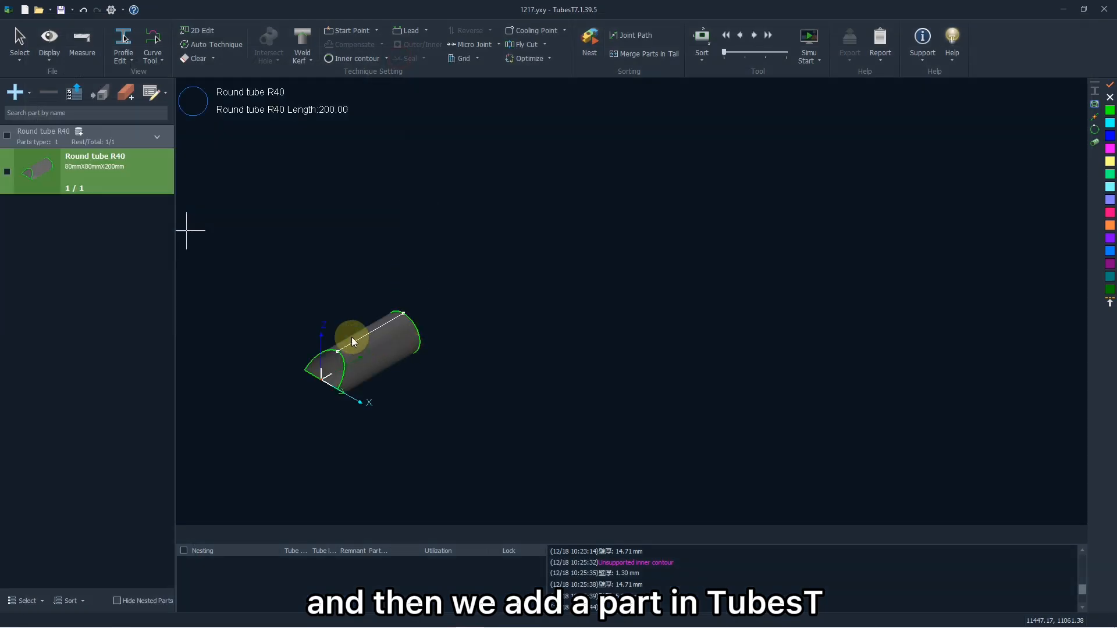
pyautogui.scroll(-2, 420, 410)
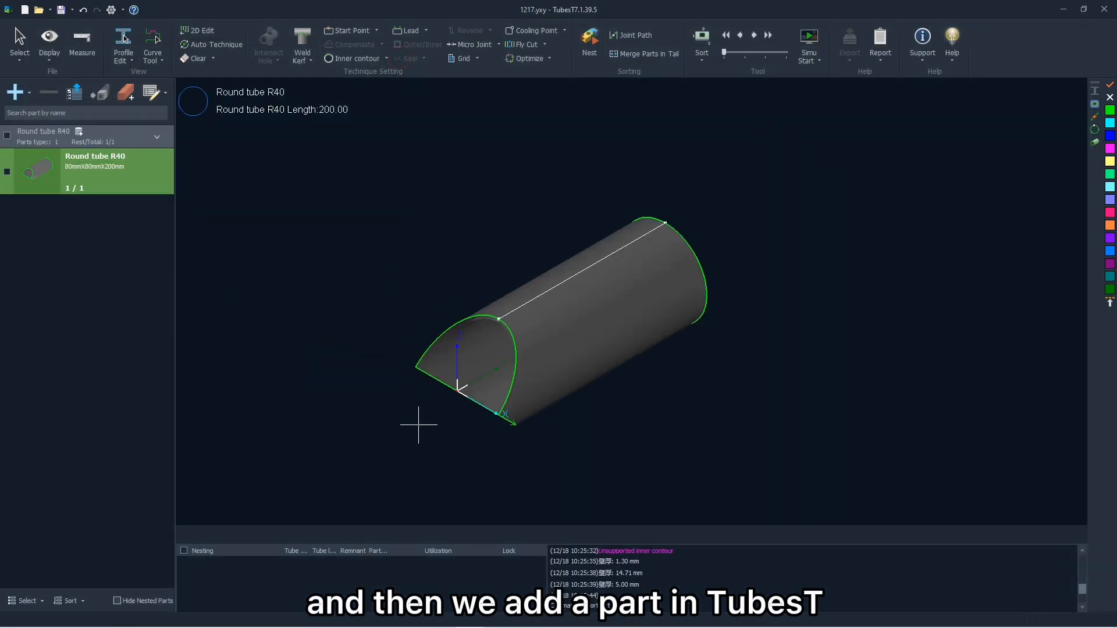
pyautogui.moveTo(418, 425); pyautogui.dragTo(377, 396, button='middle')
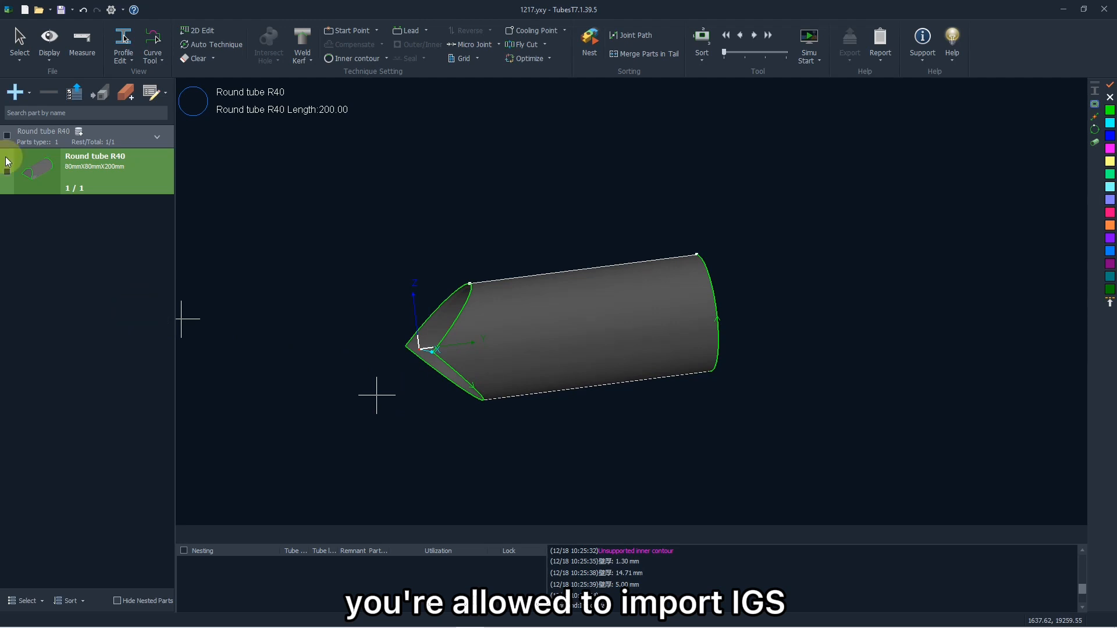
# - Start importing parts from file and preview the IGS drawings in the Drawings folder one after another
pyautogui.click(18, 92)
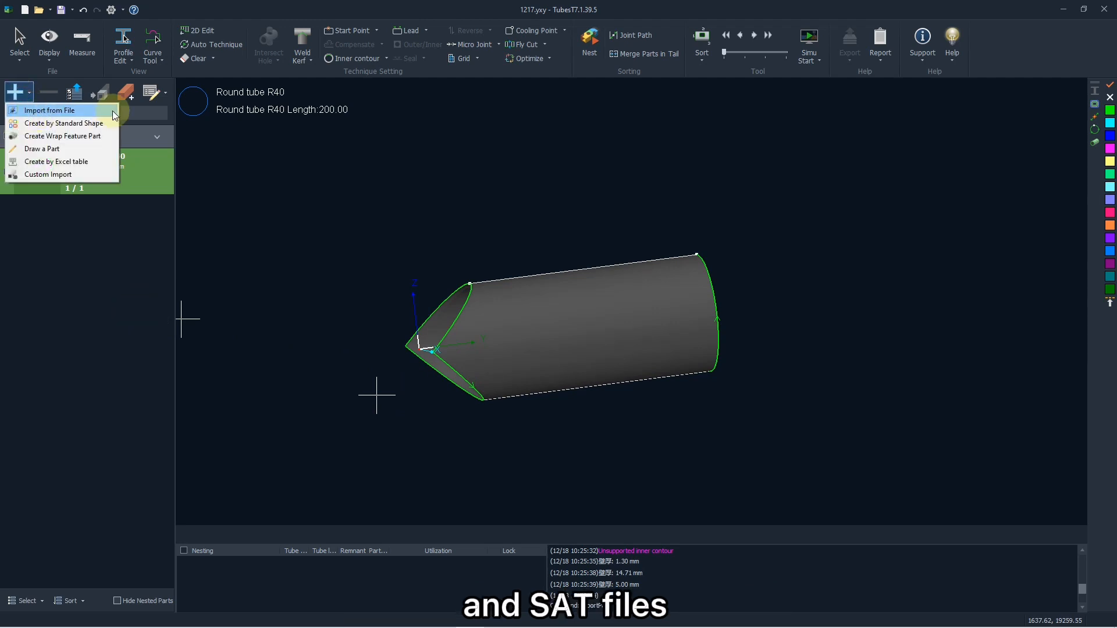
pyautogui.click(73, 111)
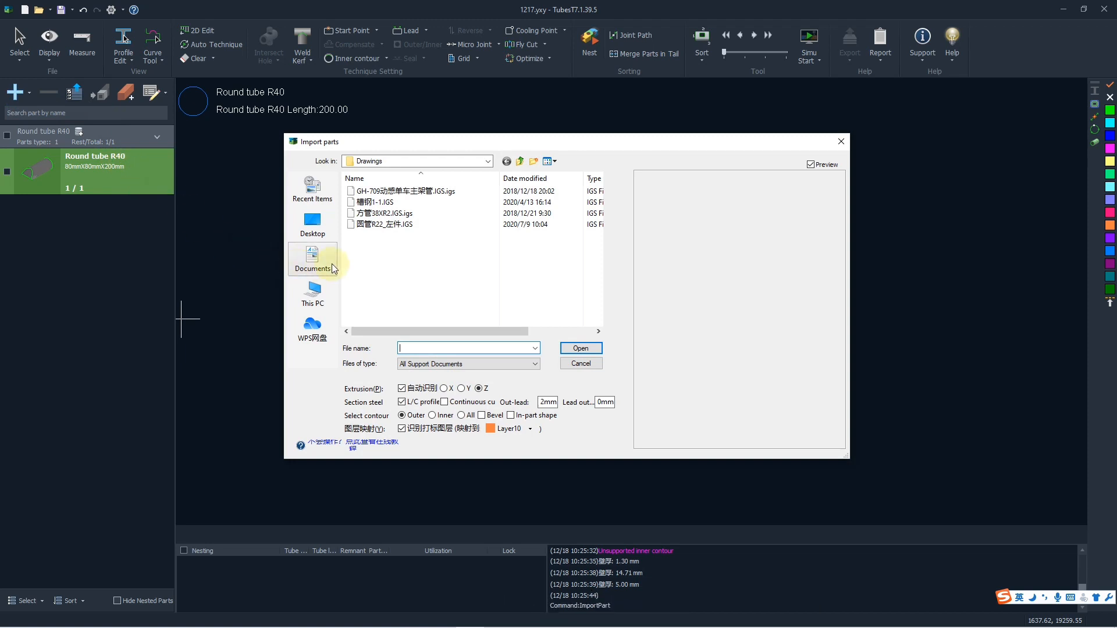
pyautogui.click(389, 191)
pyautogui.click(398, 203)
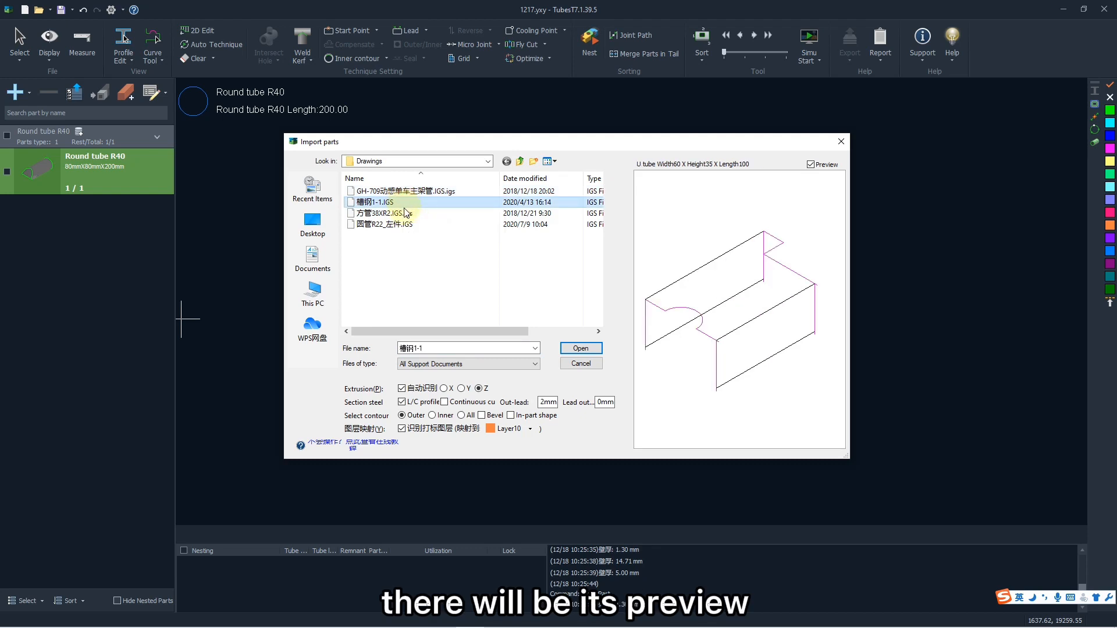
pyautogui.click(406, 213)
pyautogui.moveTo(751, 259)
pyautogui.mouseDown()
pyautogui.moveTo(766, 278)
pyautogui.moveTo(753, 272)
pyautogui.mouseUp()
pyautogui.click(517, 226)
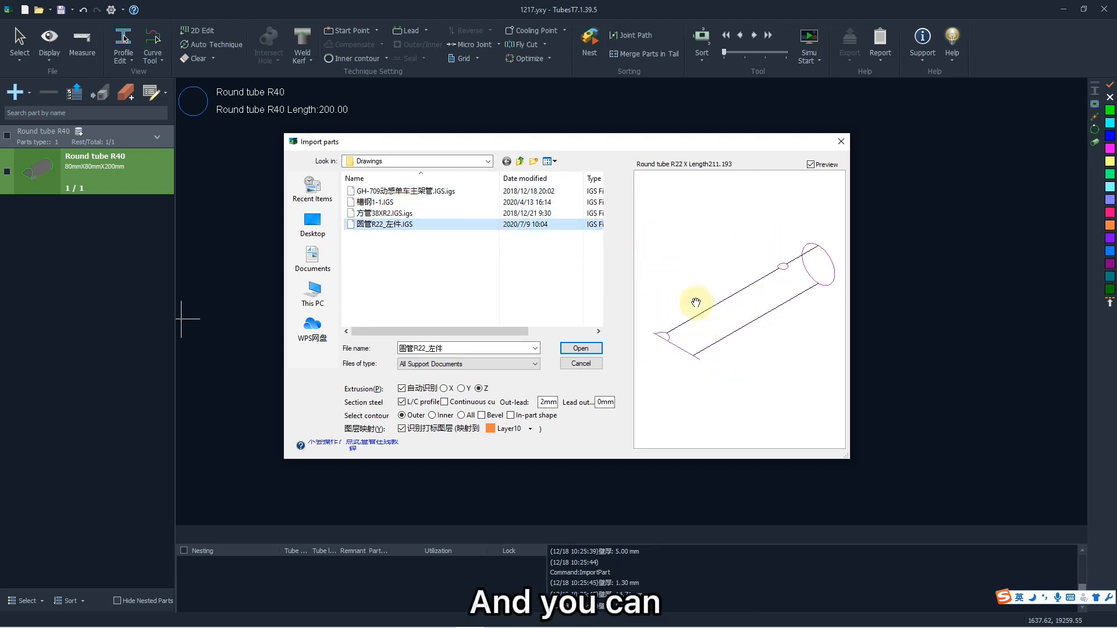
pyautogui.click(423, 258)
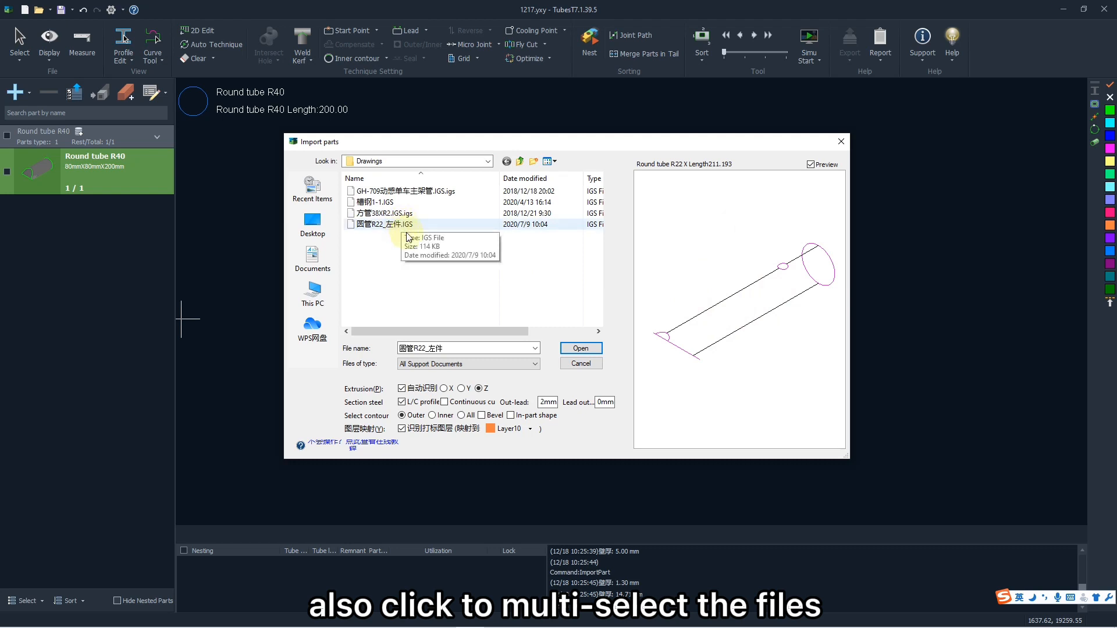
# - Try different ways of selecting several IGS files at once, clearing the selection after each attempt
pyautogui.moveTo(419, 235); pyautogui.dragTo(495, 186)
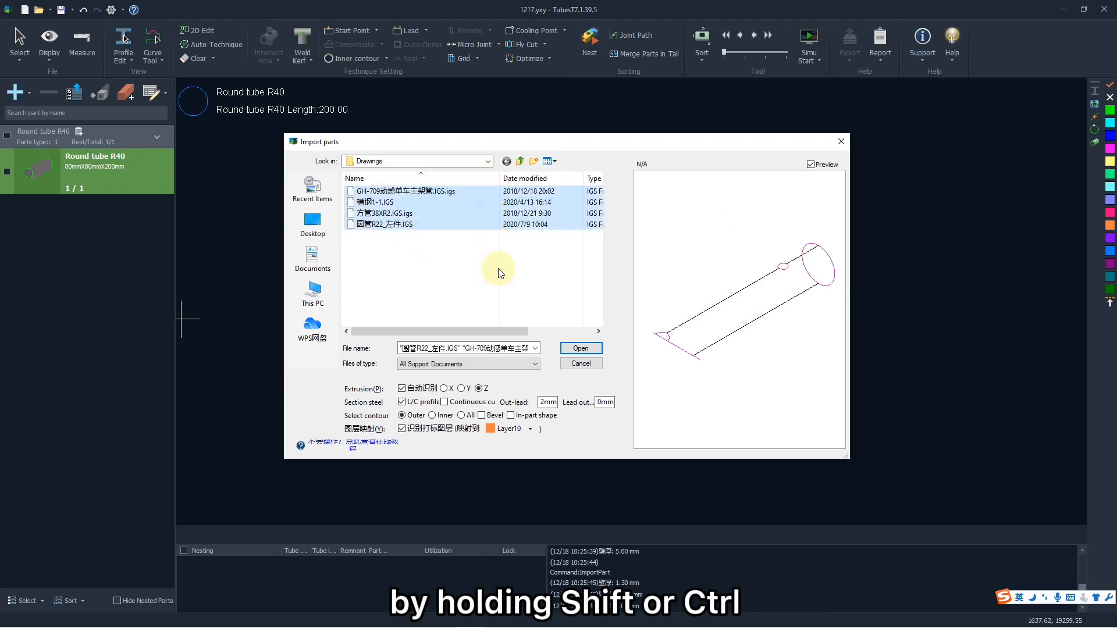
pyautogui.click(478, 250)
pyautogui.keyDown('shift'); pyautogui.click(441, 189); pyautogui.keyUp('shift')
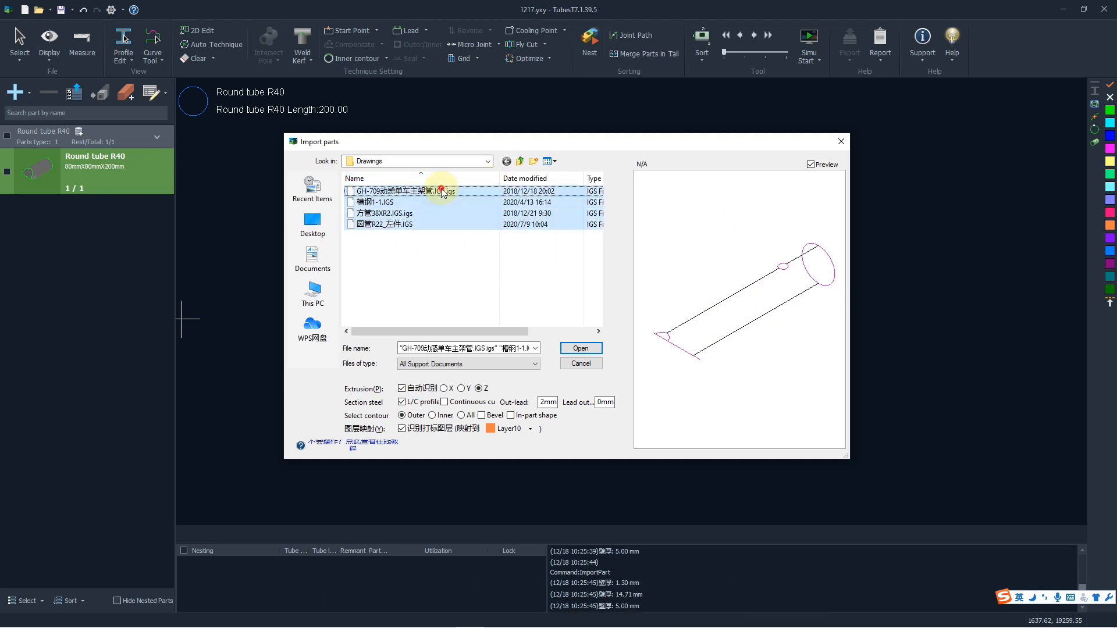
pyautogui.click(462, 257)
pyautogui.keyDown('shift'); pyautogui.click(451, 213); pyautogui.keyUp('shift')
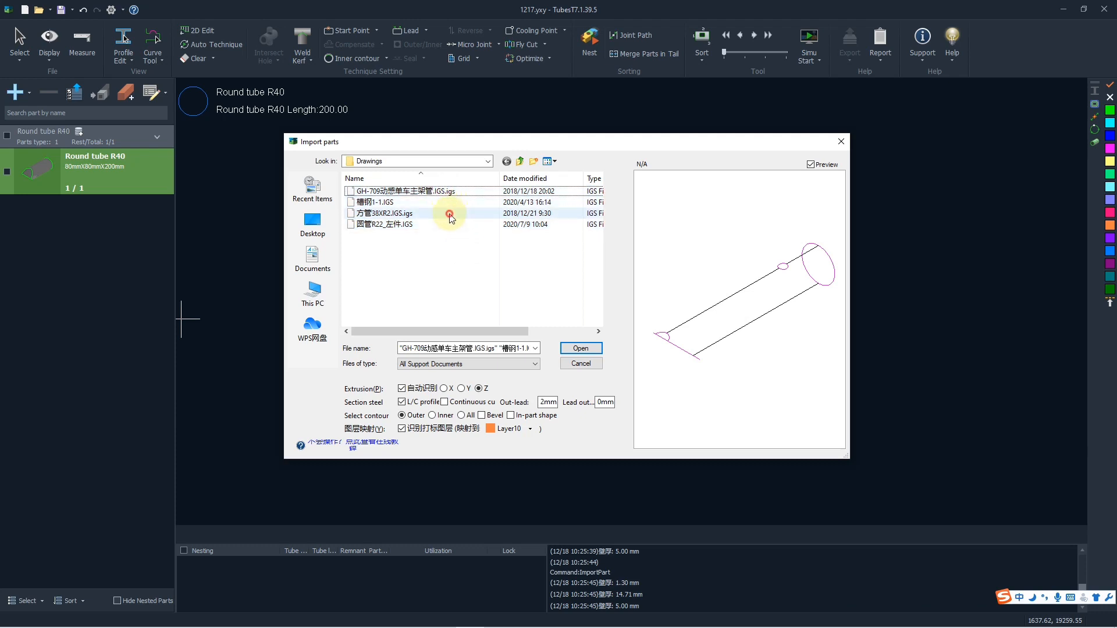
pyautogui.keyDown('shift'); pyautogui.click(450, 196); pyautogui.keyUp('shift')
pyautogui.click(466, 260)
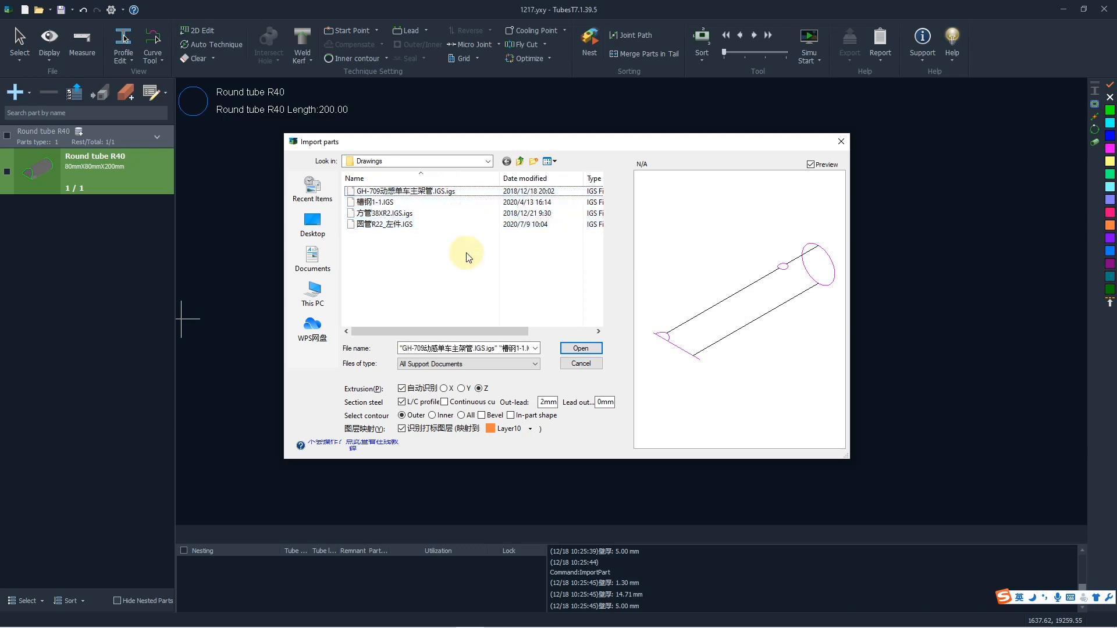
pyautogui.click(453, 225)
pyautogui.keyDown('ctrl'); pyautogui.click(461, 191); pyautogui.keyUp('ctrl')
pyautogui.keyDown('ctrl'); pyautogui.click(494, 212); pyautogui.keyUp('ctrl')
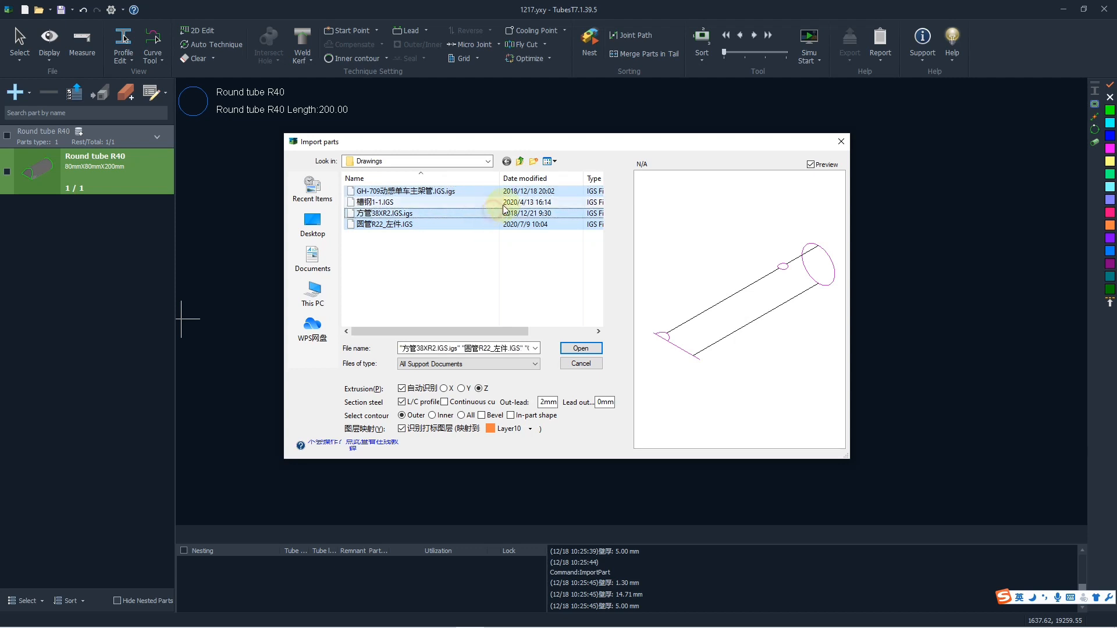
pyautogui.keyDown('ctrl'); pyautogui.click(513, 202); pyautogui.keyUp('ctrl')
pyautogui.click(526, 271)
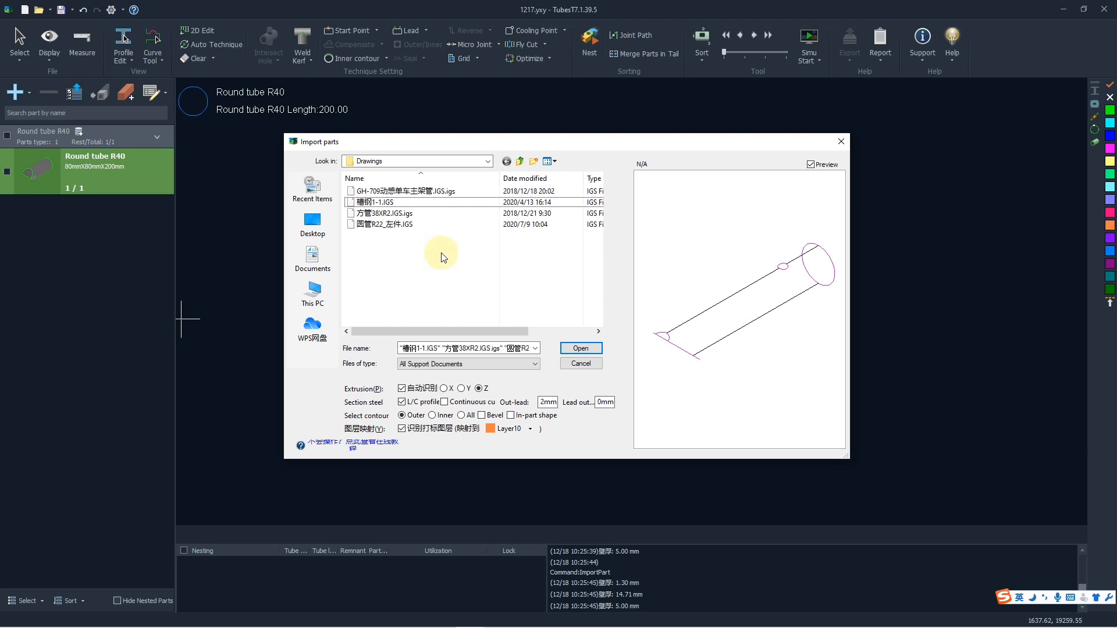
# - Import all four IGS drawings together and select the U tube part 槽钢1-1 in the parts list
pyautogui.moveTo(439, 260); pyautogui.dragTo(476, 184)
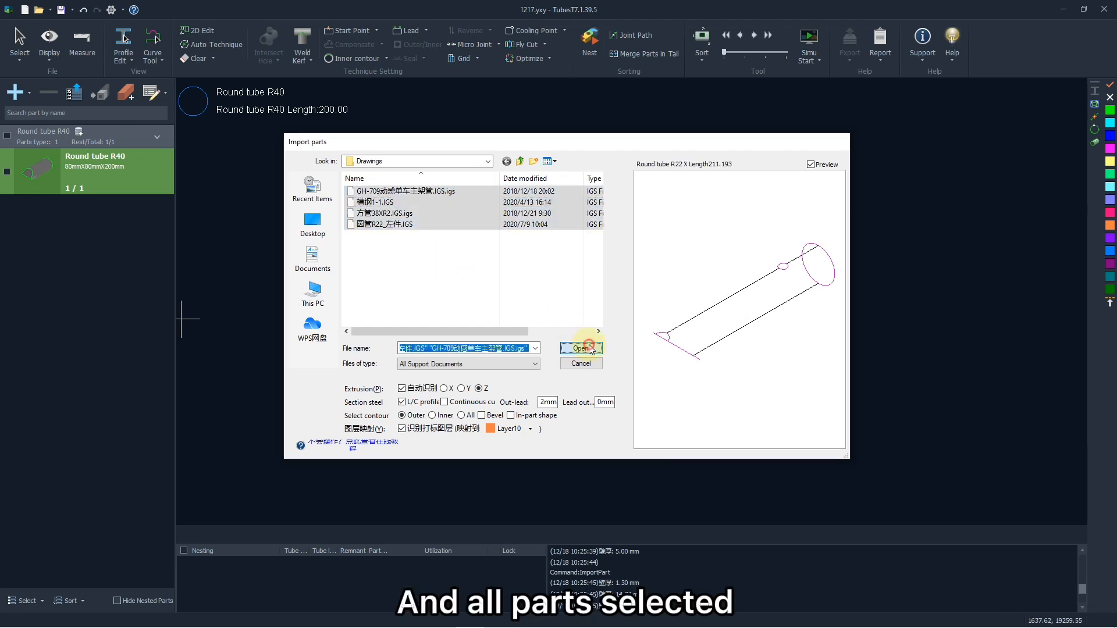
pyautogui.click(580, 348)
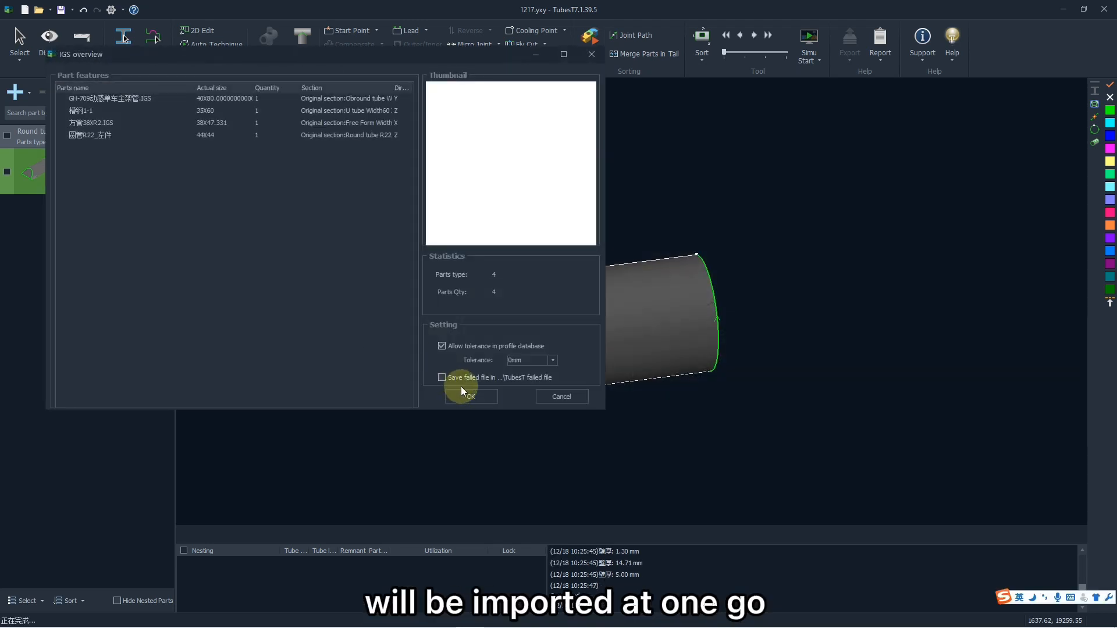
pyautogui.click(465, 393)
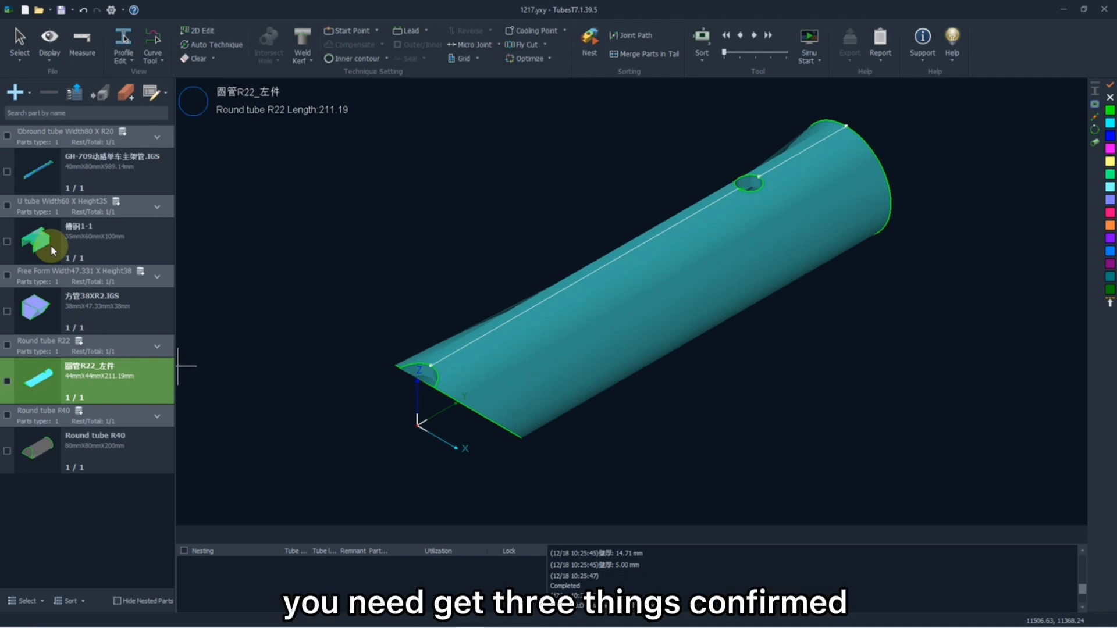
pyautogui.click(50, 246)
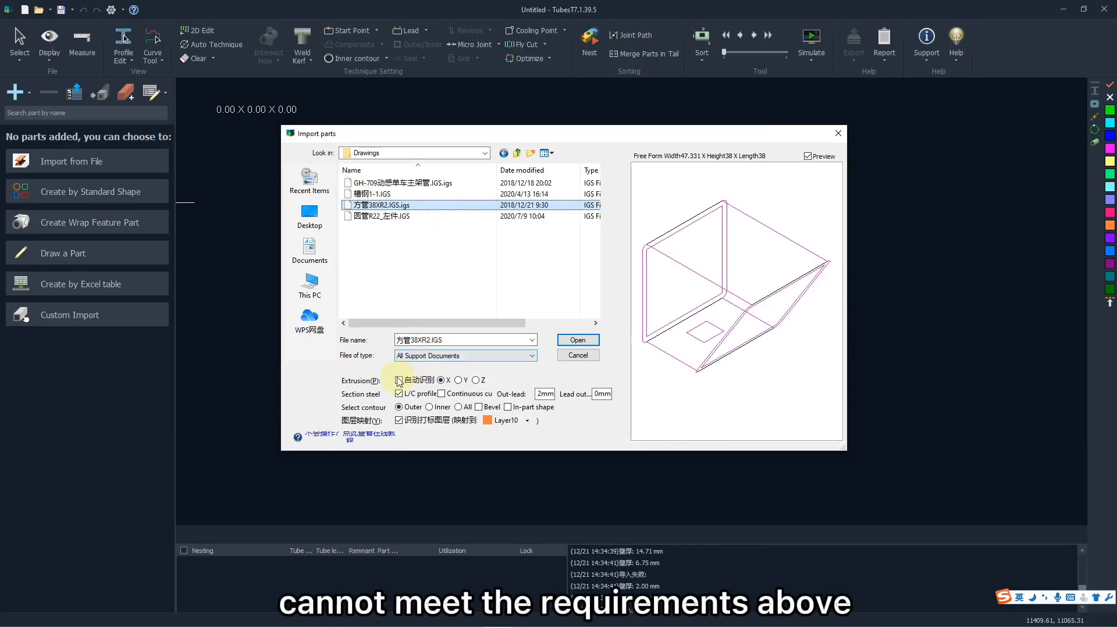
# - Try the Y, Z and X extrusion directions for 方管38XR2.IGS and switch its L/C profile option off and on
pyautogui.click(459, 380)
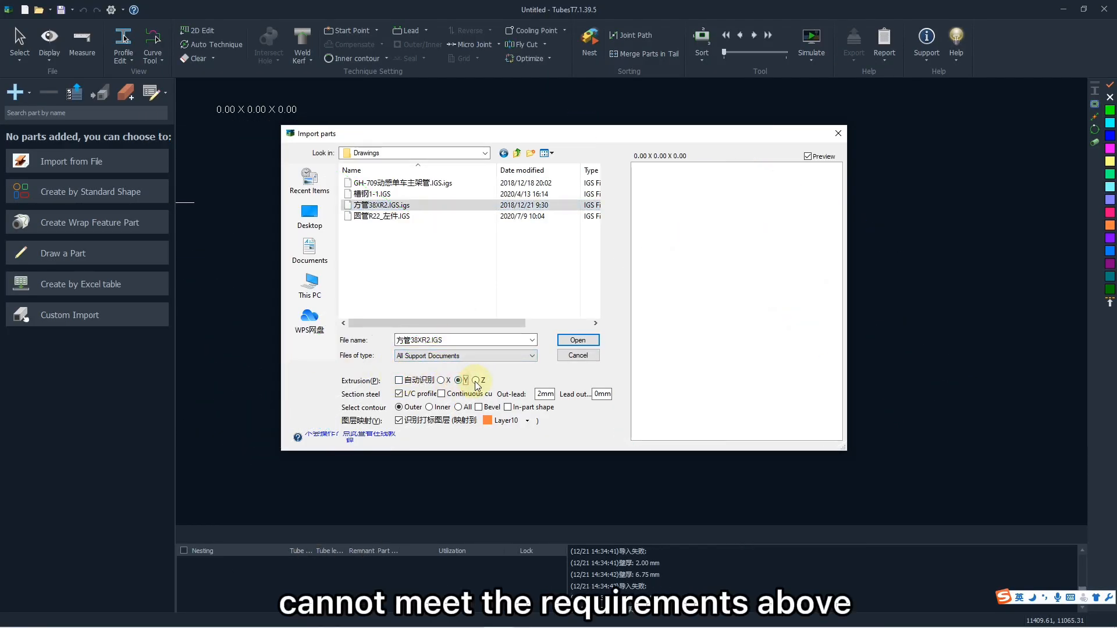
pyautogui.click(476, 381)
pyautogui.click(459, 381)
pyautogui.click(441, 381)
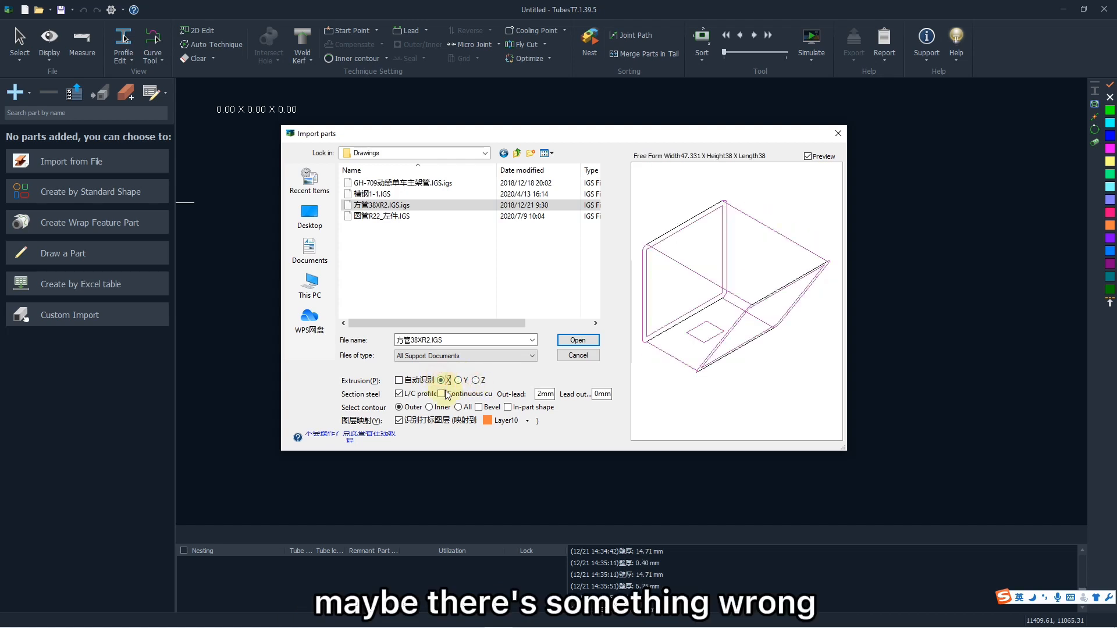
pyautogui.click(399, 394)
pyautogui.click(399, 394)
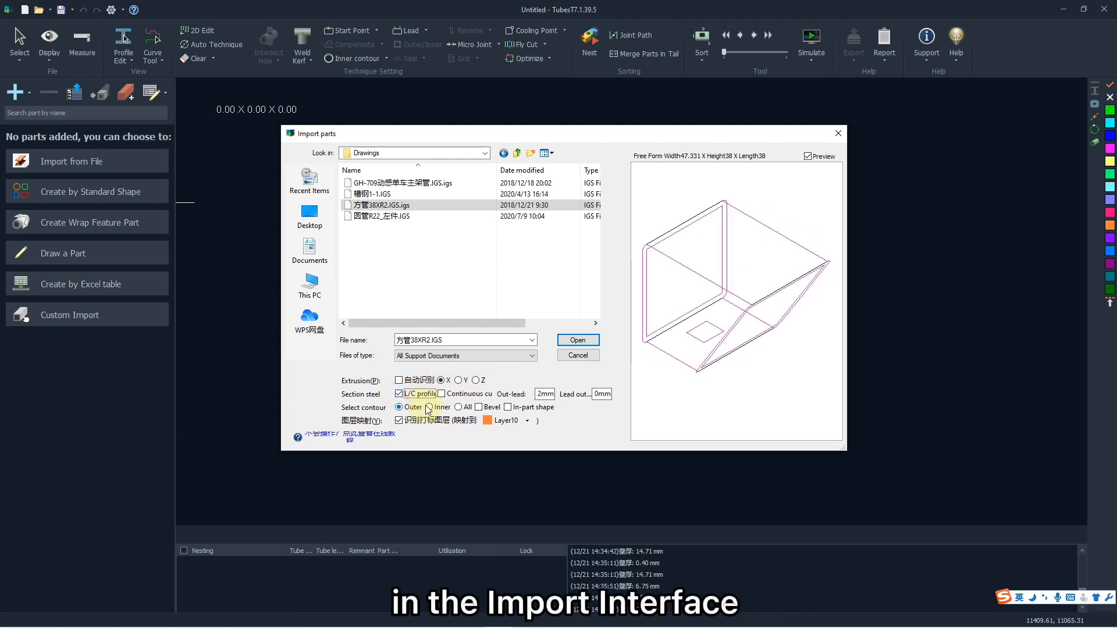
# - Preview 方管38XR2.IGS with the Inner and All contour options in the import settings
pyautogui.click(435, 407)
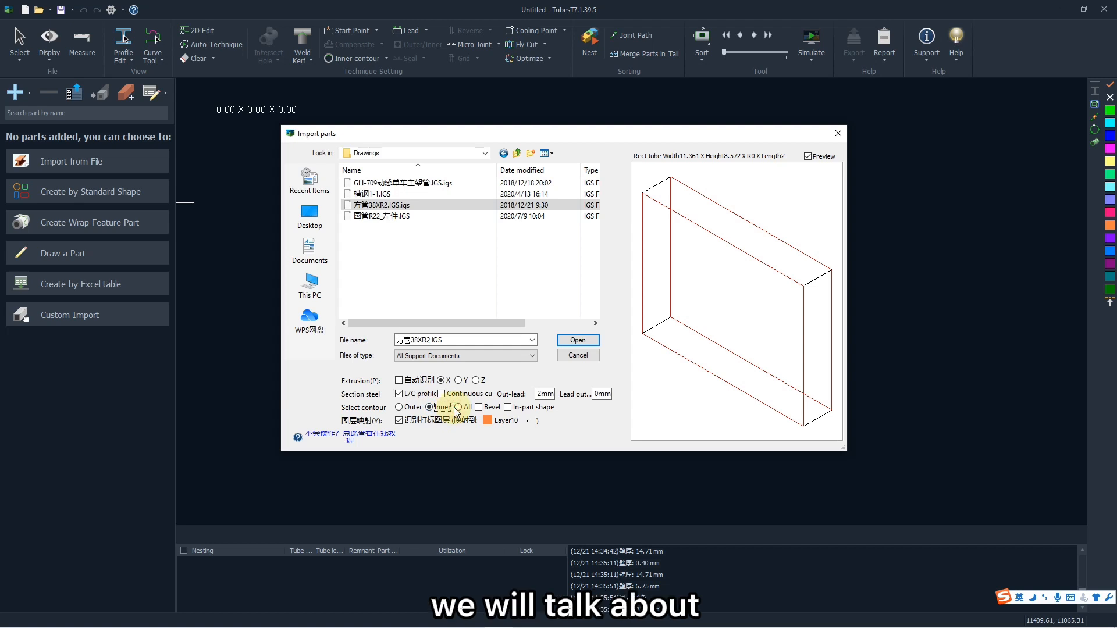
pyautogui.click(460, 407)
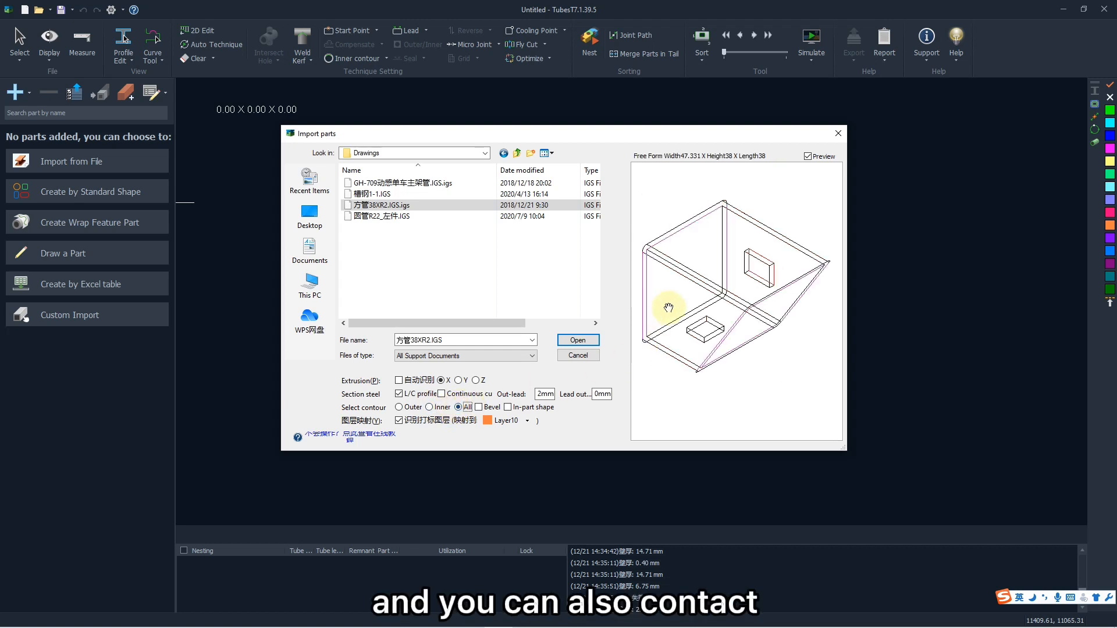
pyautogui.moveTo(668, 307); pyautogui.dragTo(675, 314)
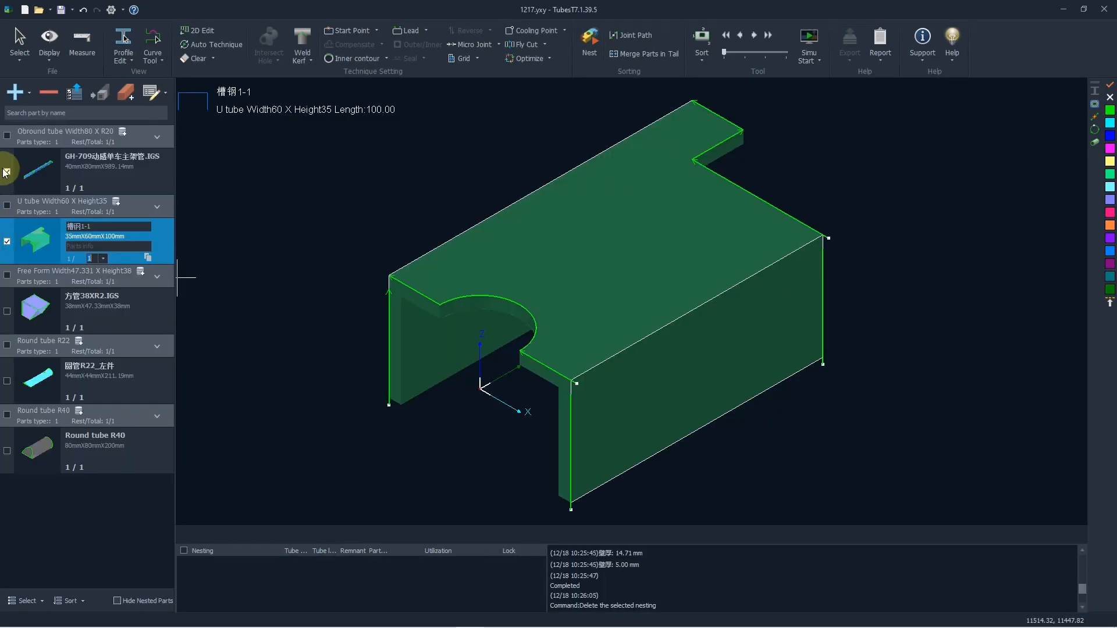
# - Tick and untick individual parts in the parts list, and try selecting and deselecting all parts at once
pyautogui.click(7, 173)
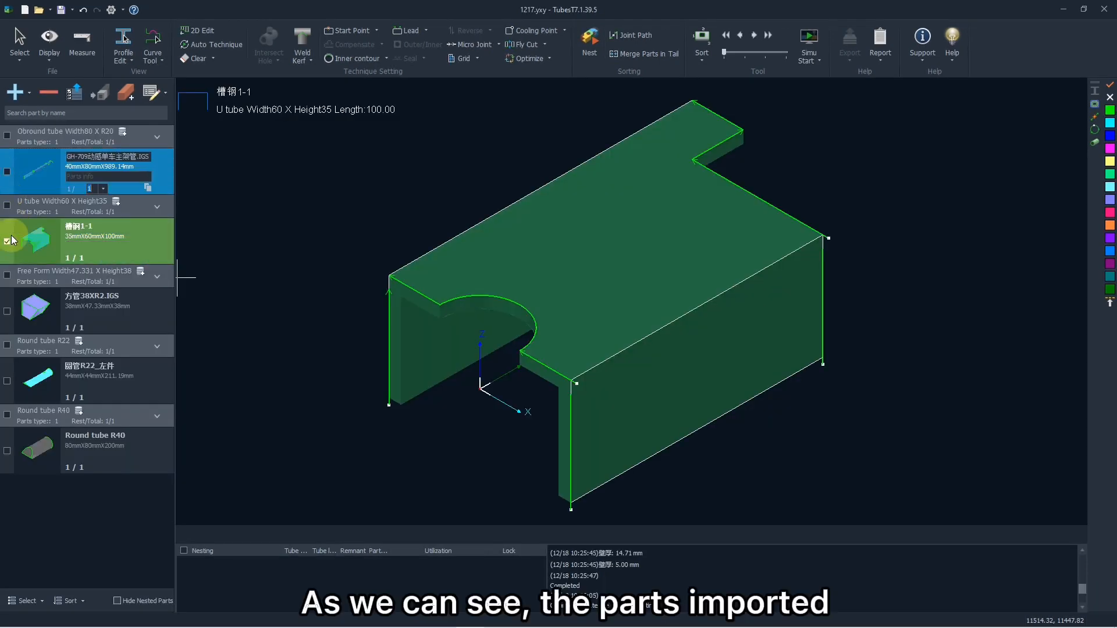
pyautogui.click(7, 241)
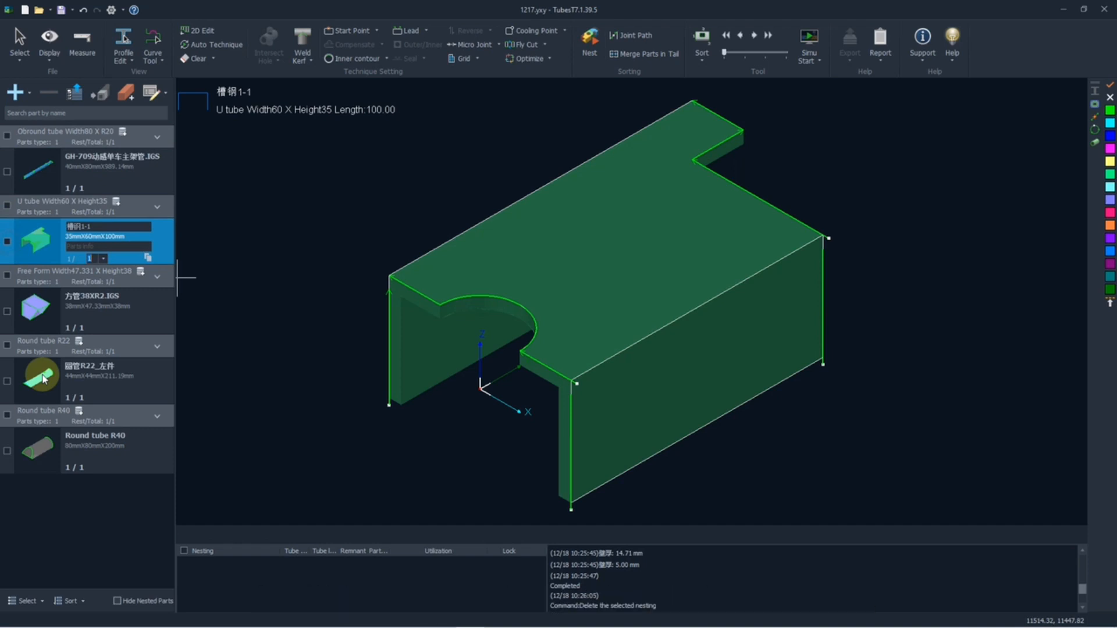
pyautogui.click(37, 602)
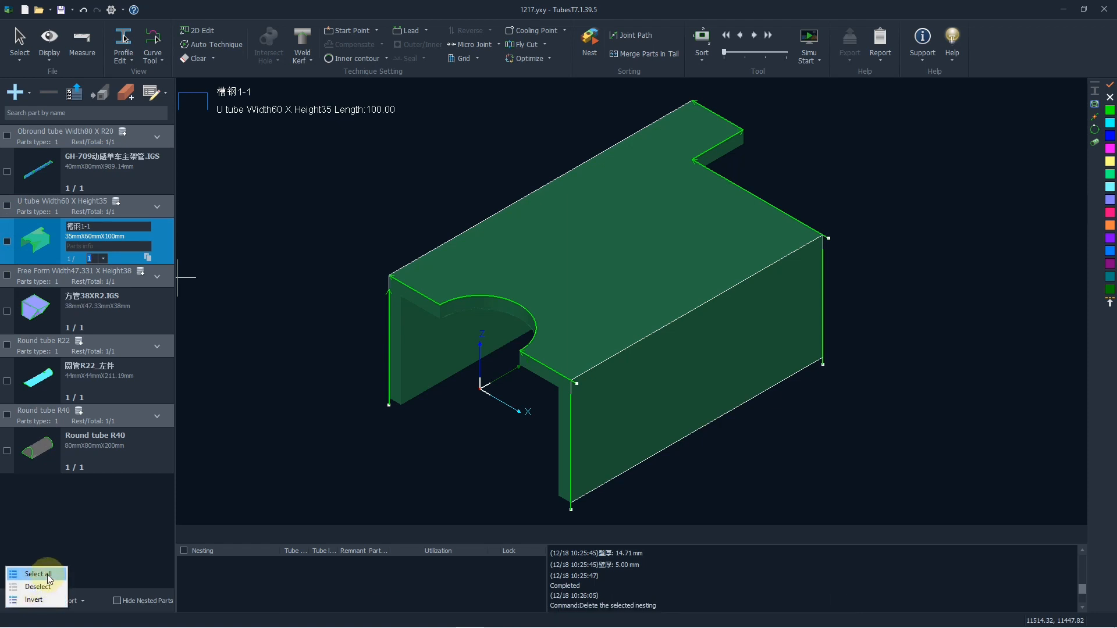
pyautogui.click(46, 576)
pyautogui.click(23, 600)
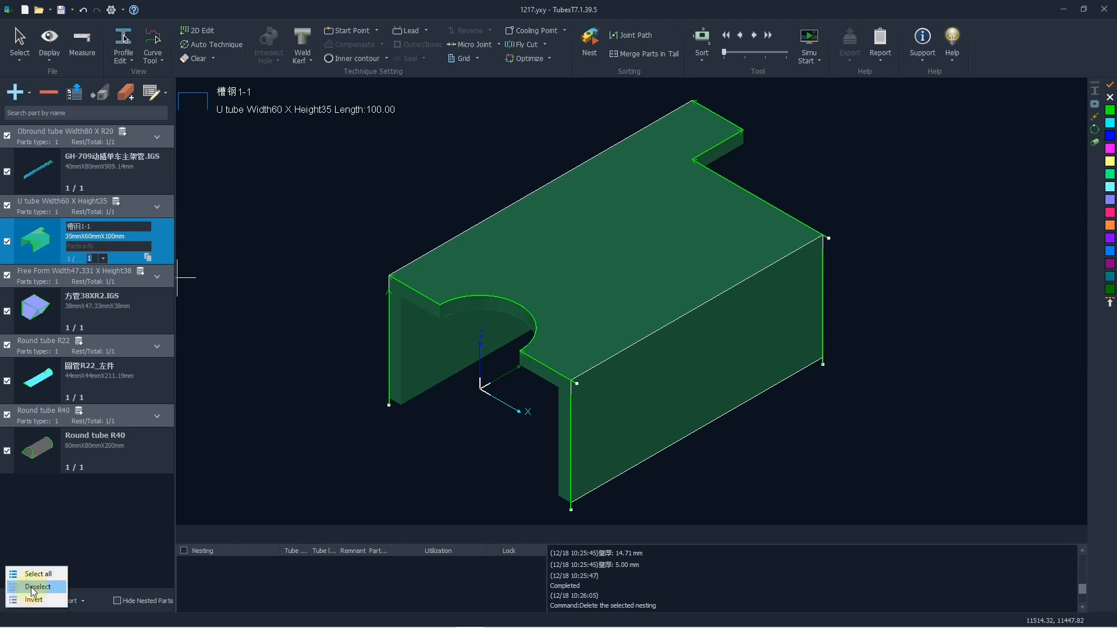
pyautogui.click(38, 586)
# - Sort the parts list by parts name
pyautogui.click(77, 600)
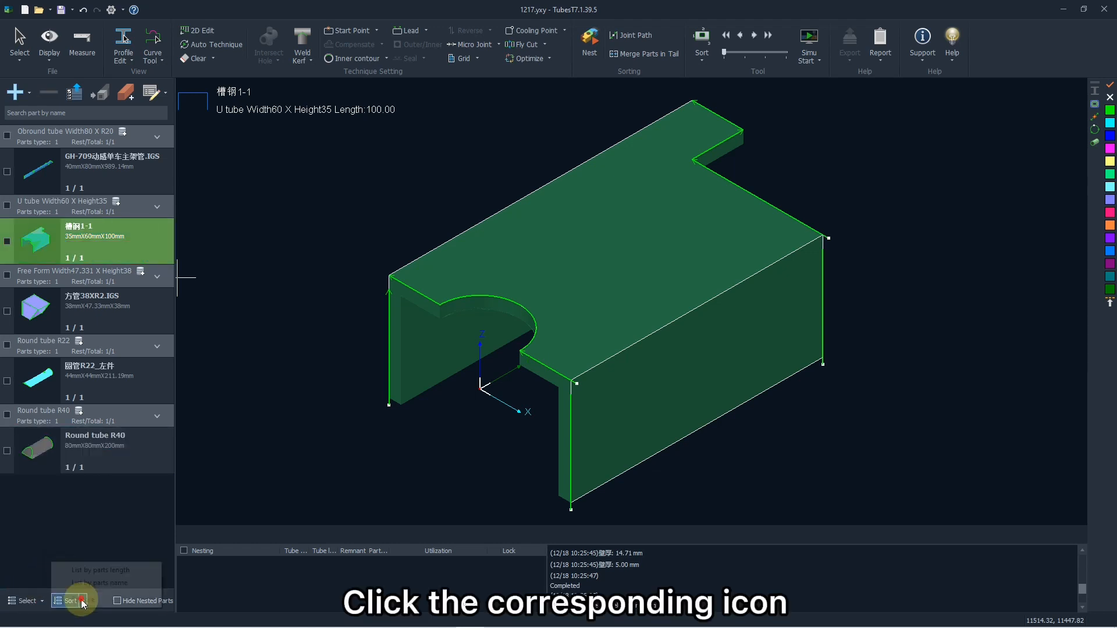
pyautogui.click(99, 582)
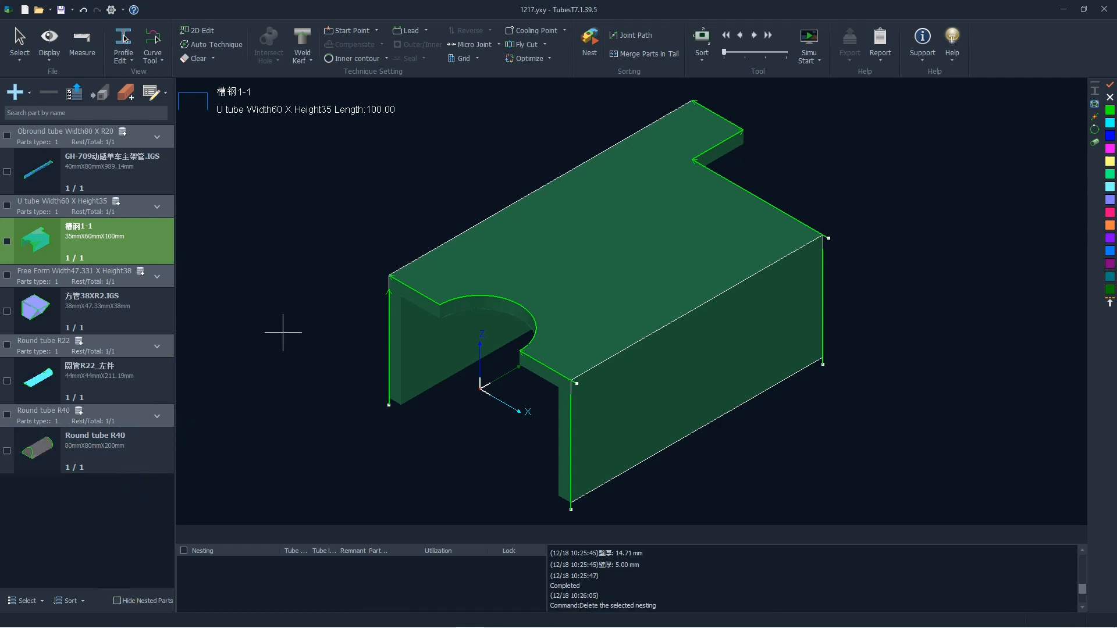
# - Examine the U tube part 槽钢1-1 by zooming and rotating it, fit it to the window, and restore the default view
pyautogui.scroll(-2, 583, 295)
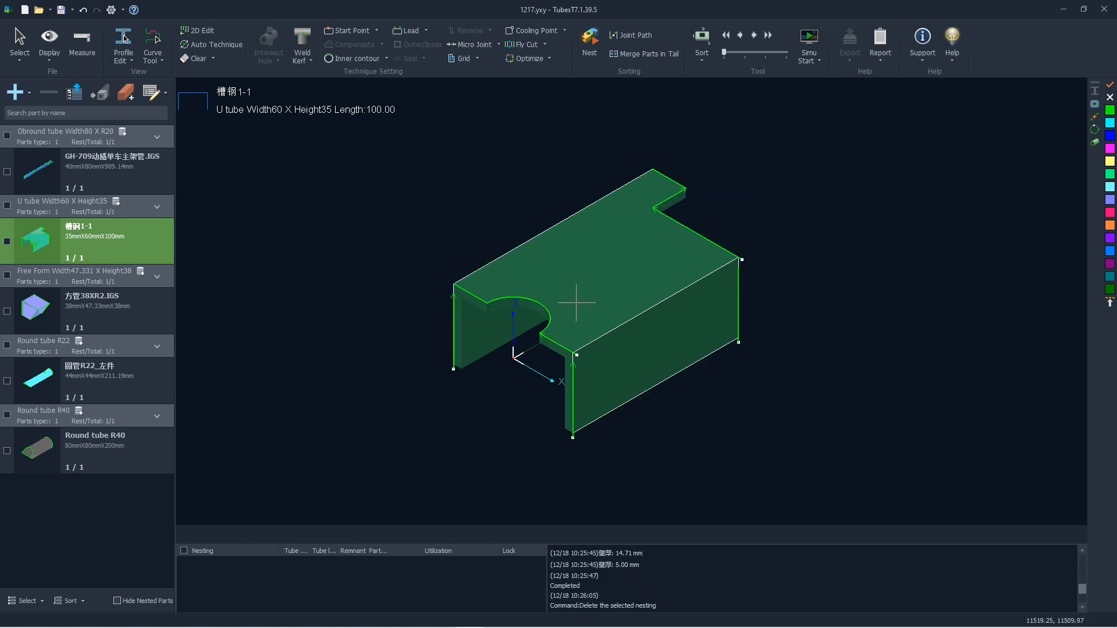
pyautogui.scroll(2, 586, 292)
pyautogui.scroll(-3, 589, 291)
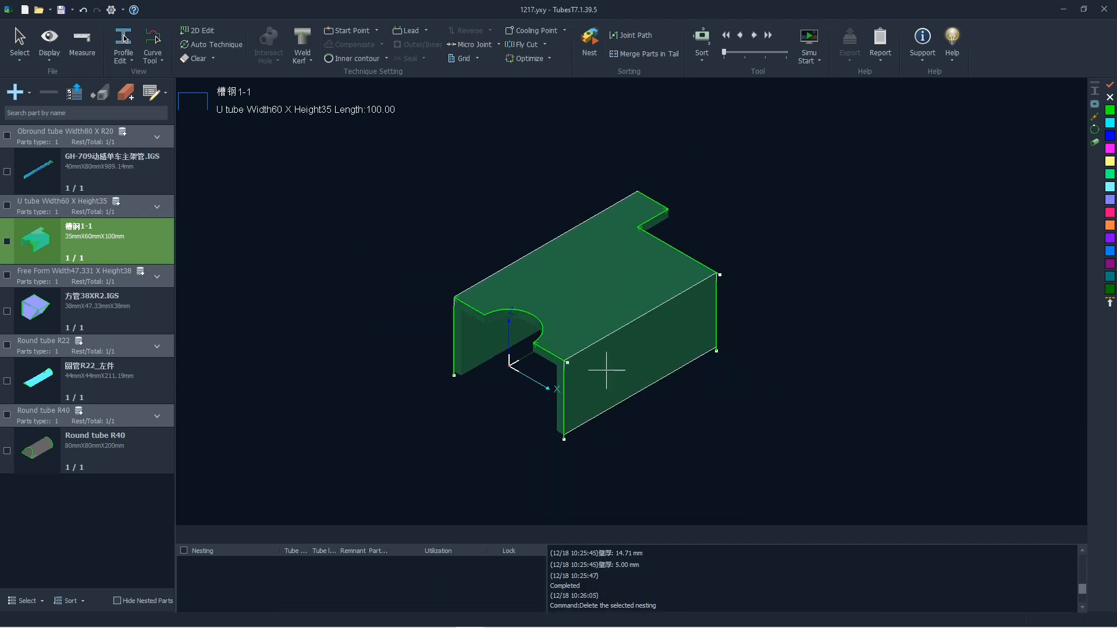
pyautogui.moveTo(606, 356); pyautogui.dragTo(704, 317, button='middle')
pyautogui.scroll(3, 602, 295)
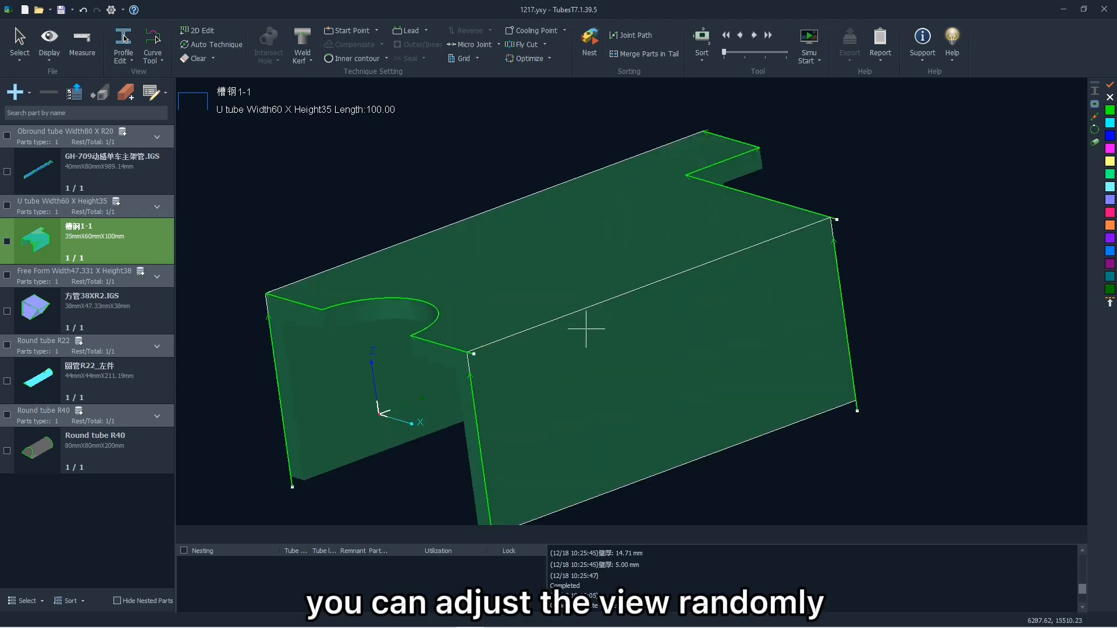
pyautogui.moveTo(586, 329); pyautogui.dragTo(568, 361, button='middle')
pyautogui.press('F3')
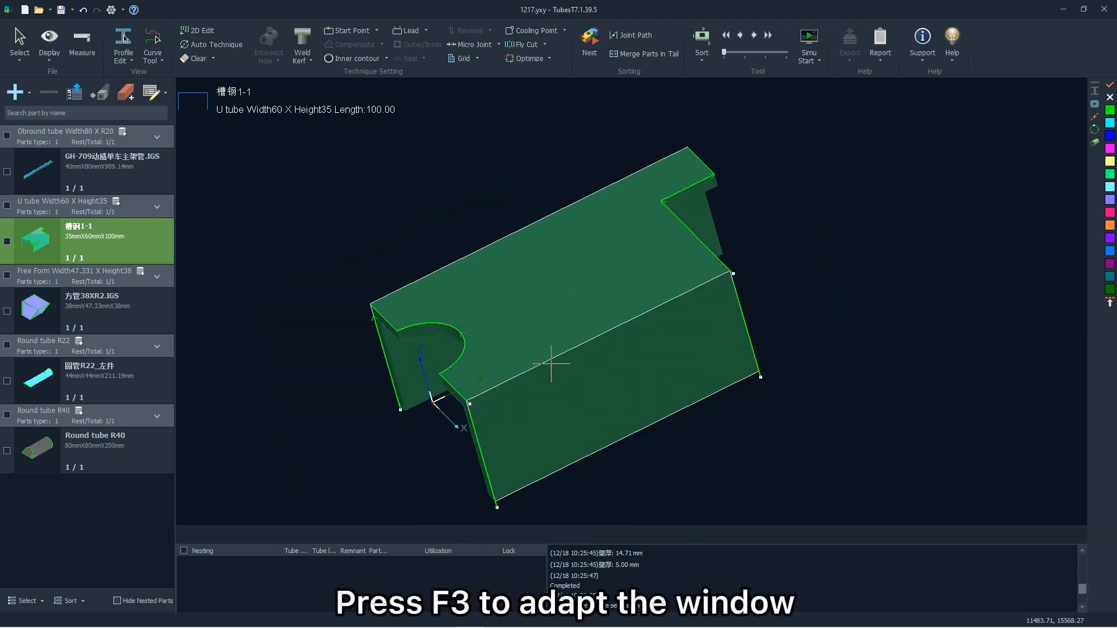
pyautogui.scroll(2, 551, 363)
pyautogui.press('F3')
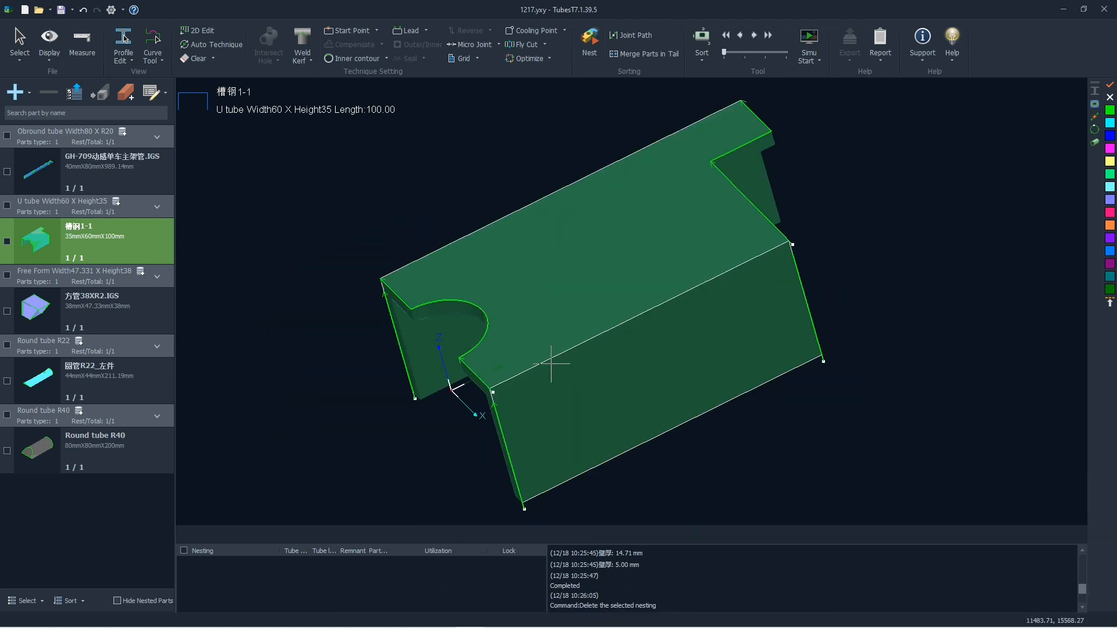
pyautogui.press('F4')
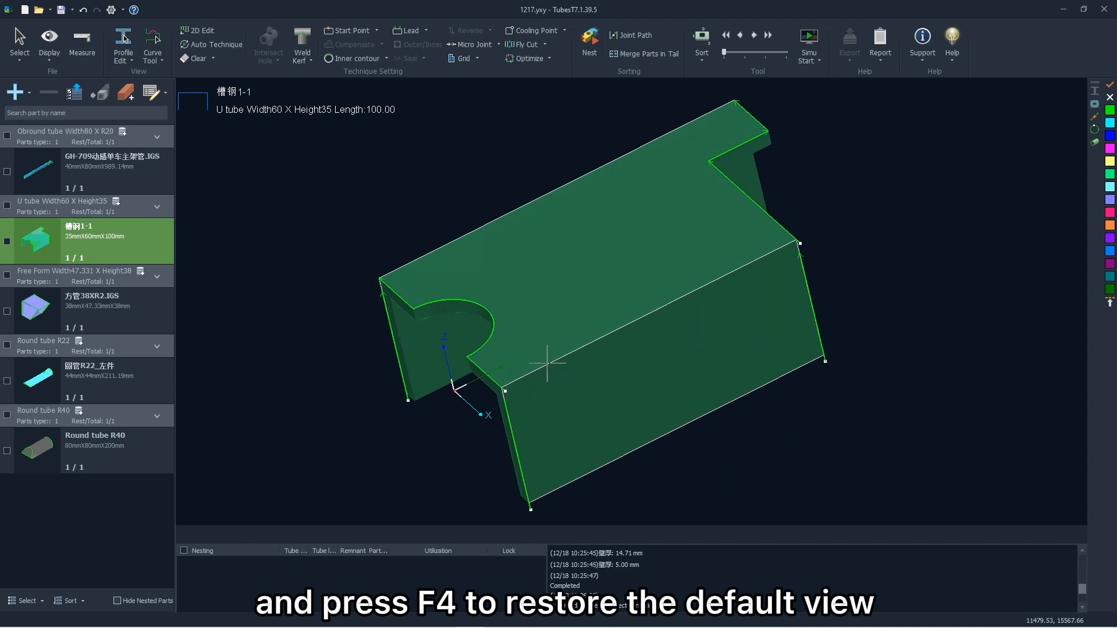
# - Inspect the notched far end of the U tube up close, and return to the fitted default view
pyautogui.scroll(-6, 458, 356)
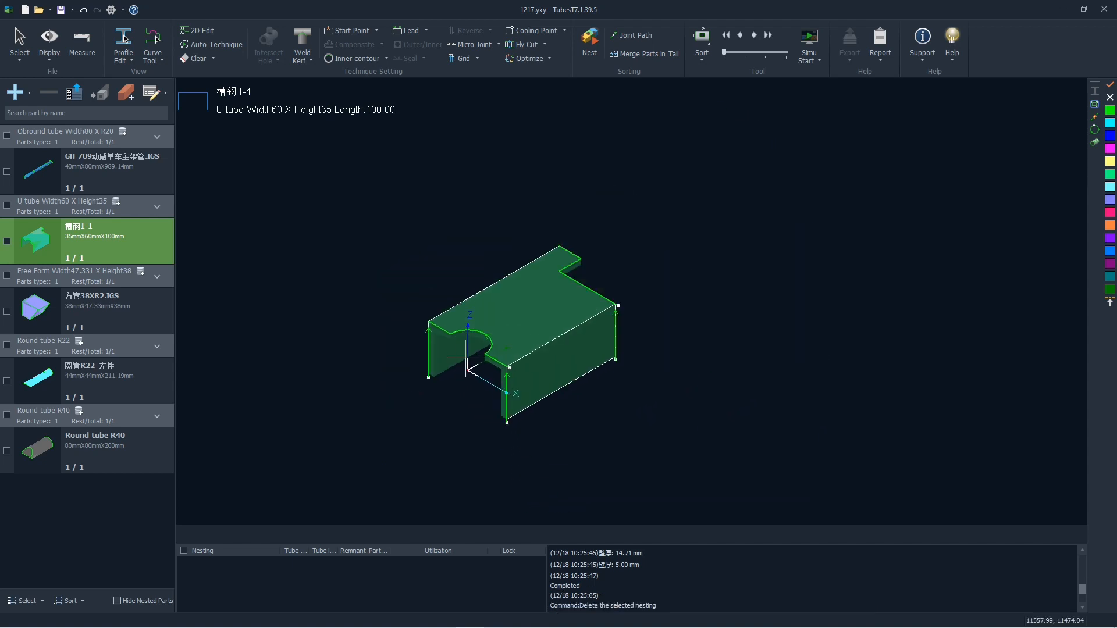
pyautogui.scroll(6, 514, 342)
pyautogui.moveTo(525, 356)
pyautogui.mouseDown(button='middle')
pyautogui.moveTo(452, 358)
pyautogui.moveTo(398, 343)
pyautogui.mouseUp(button='middle')
pyautogui.scroll(5, 642, 263)
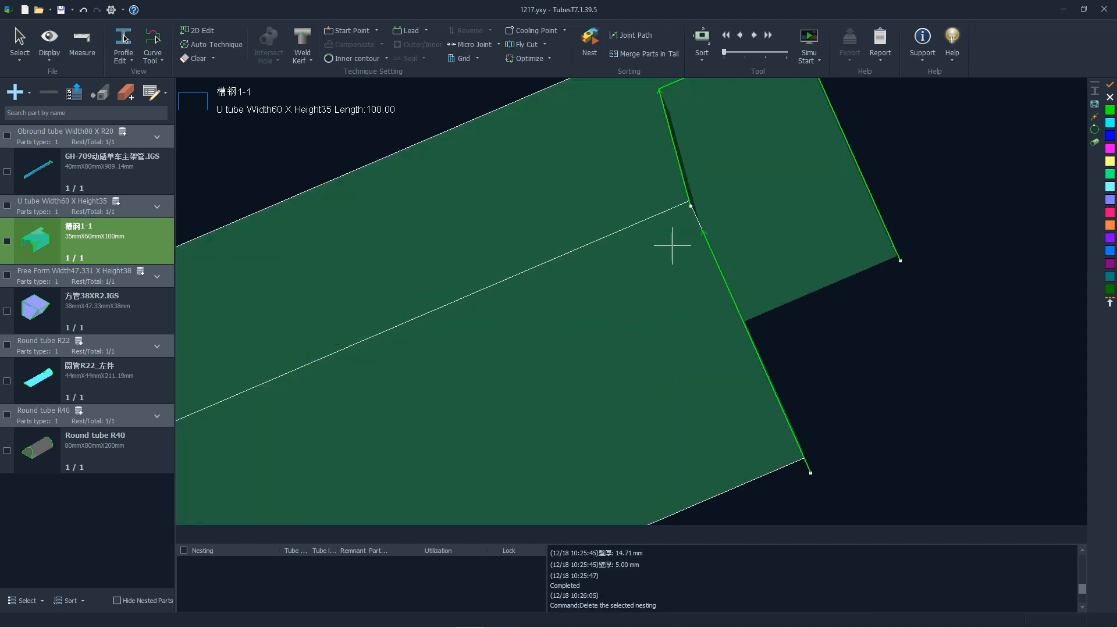
pyautogui.moveTo(649, 266); pyautogui.dragTo(645, 275, button='middle')
pyautogui.press('F3')
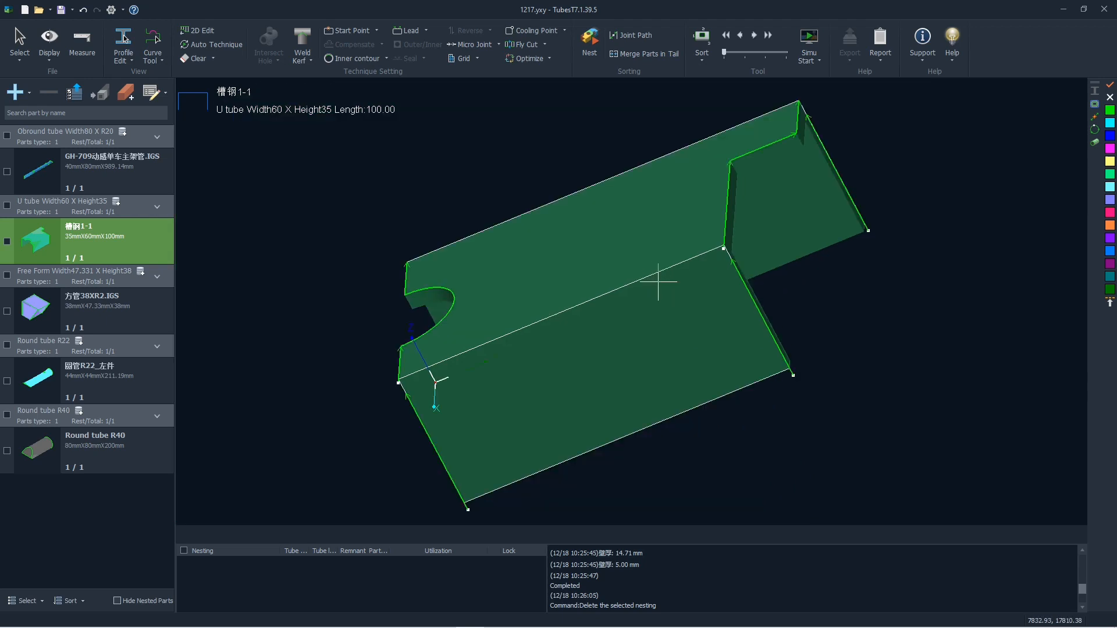
pyautogui.press('F4')
pyautogui.press('F5')
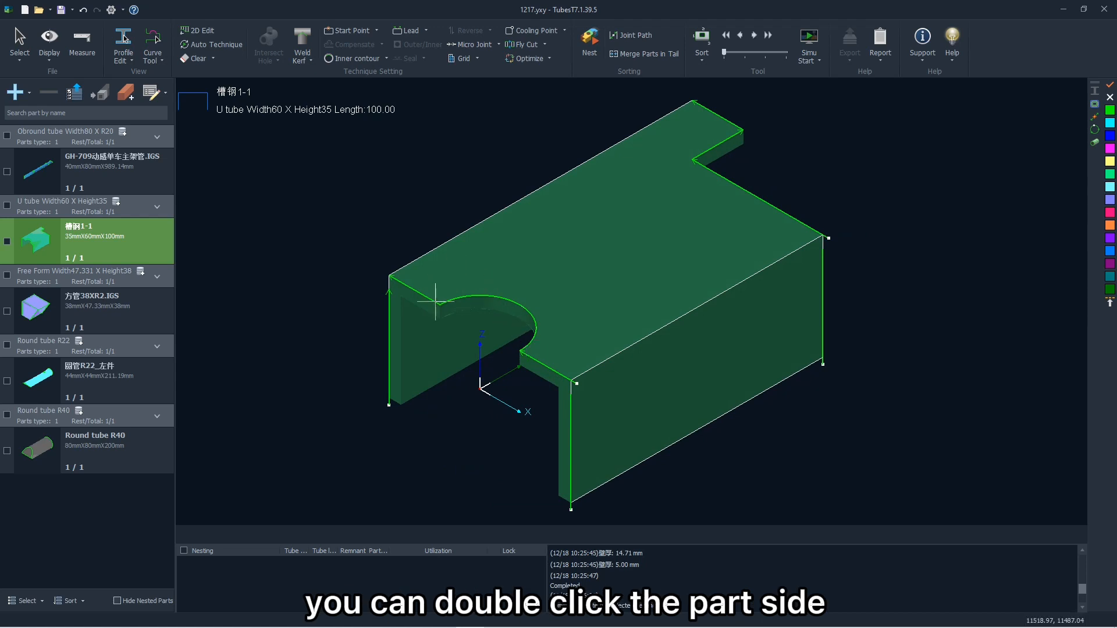
# - Show the preset view palette beside the U tube and switch the part through several of its standard views
pyautogui.doubleClick(369, 249)
pyautogui.click(392, 221)
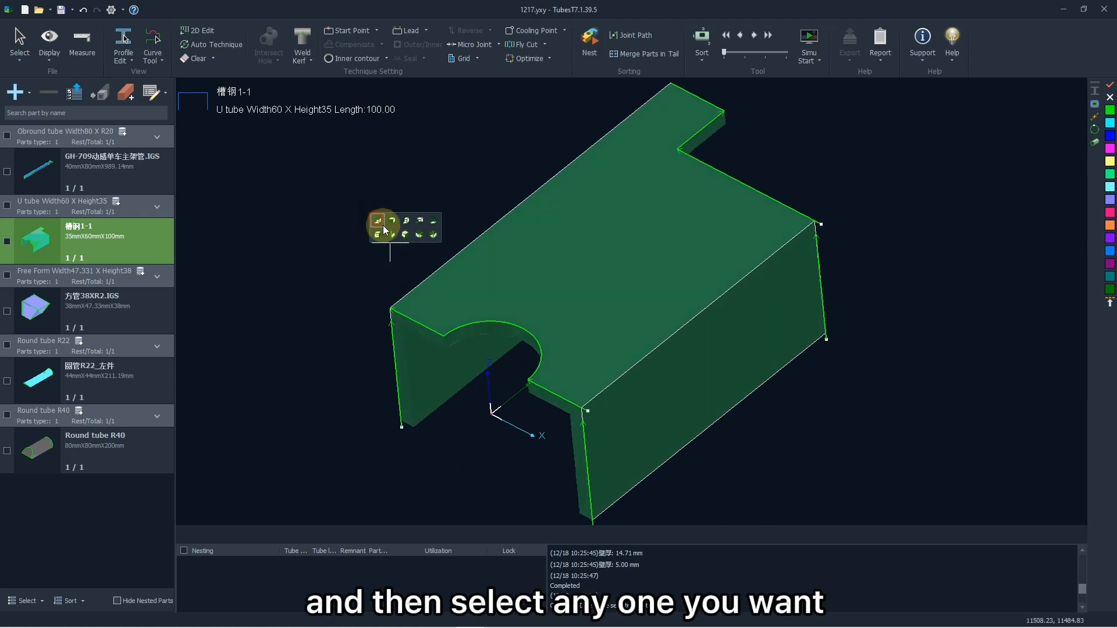
pyautogui.click(406, 234)
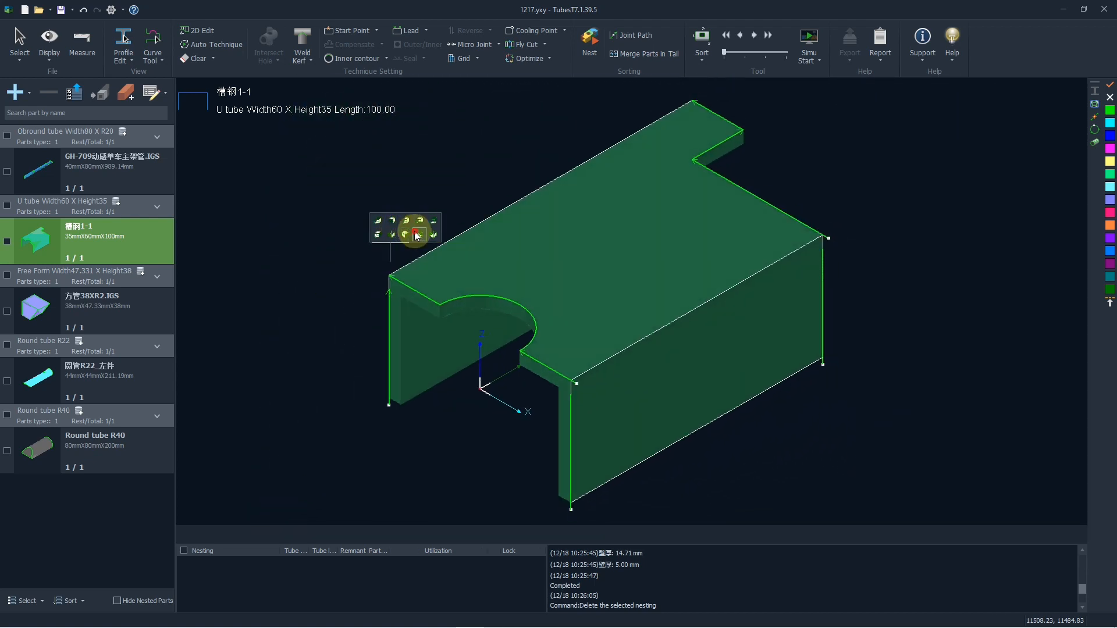
pyautogui.click(419, 222)
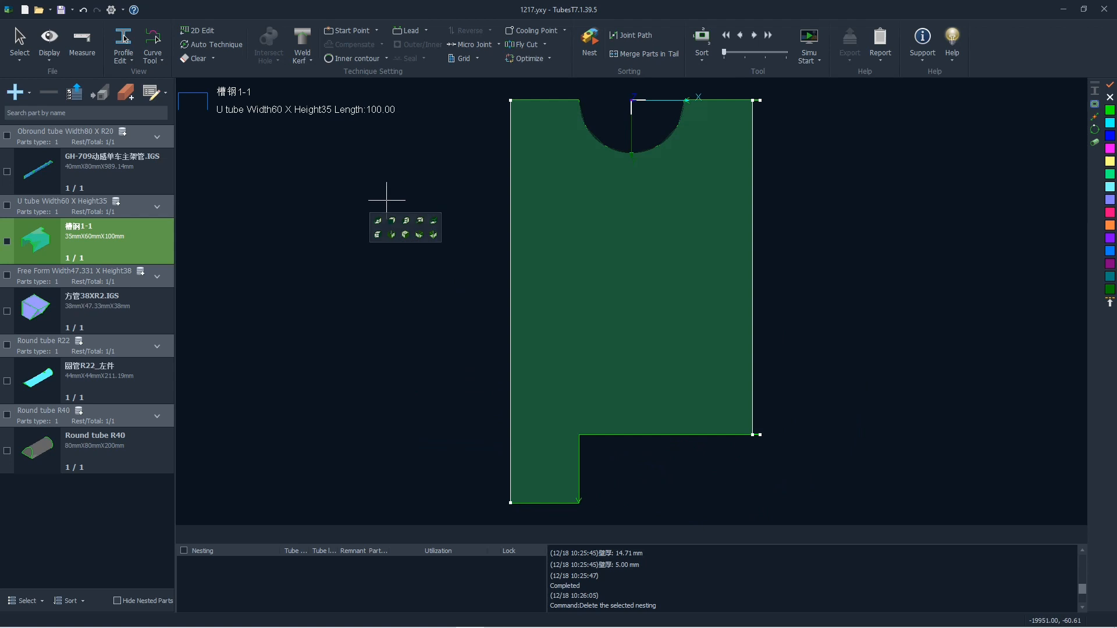
pyautogui.click(406, 234)
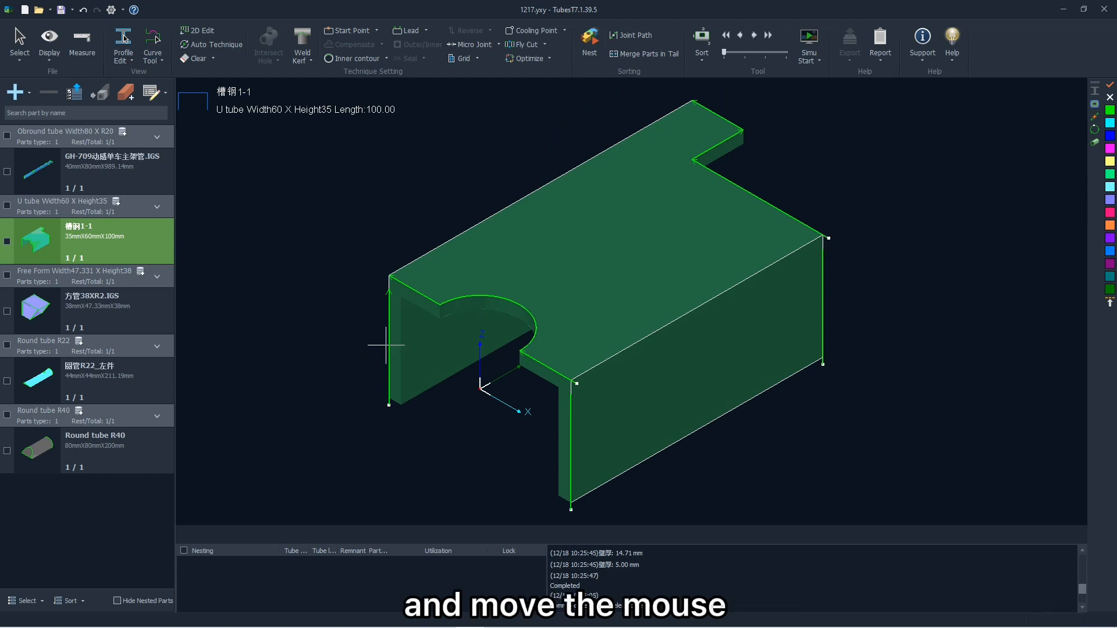
# - Pan the U tube and spin it around its length axis, first slowly and again at the faster speed
pyautogui.moveTo(618, 315); pyautogui.dragTo(639, 306, button='middle')
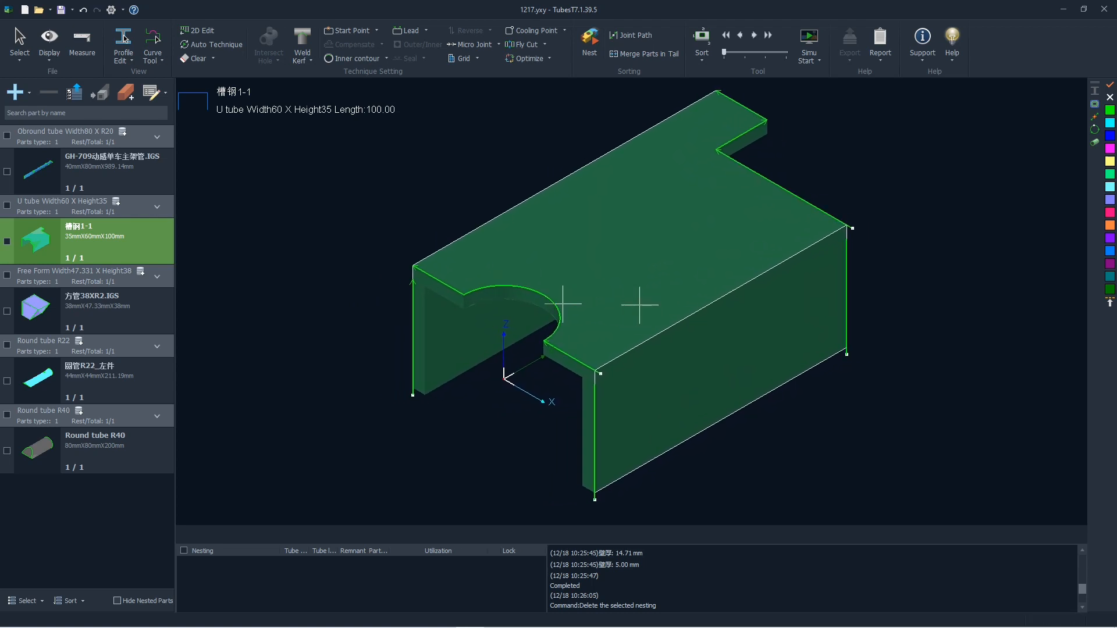
pyautogui.keyDown('shift'); pyautogui.scroll(-5, 607, 273); pyautogui.keyUp('shift')
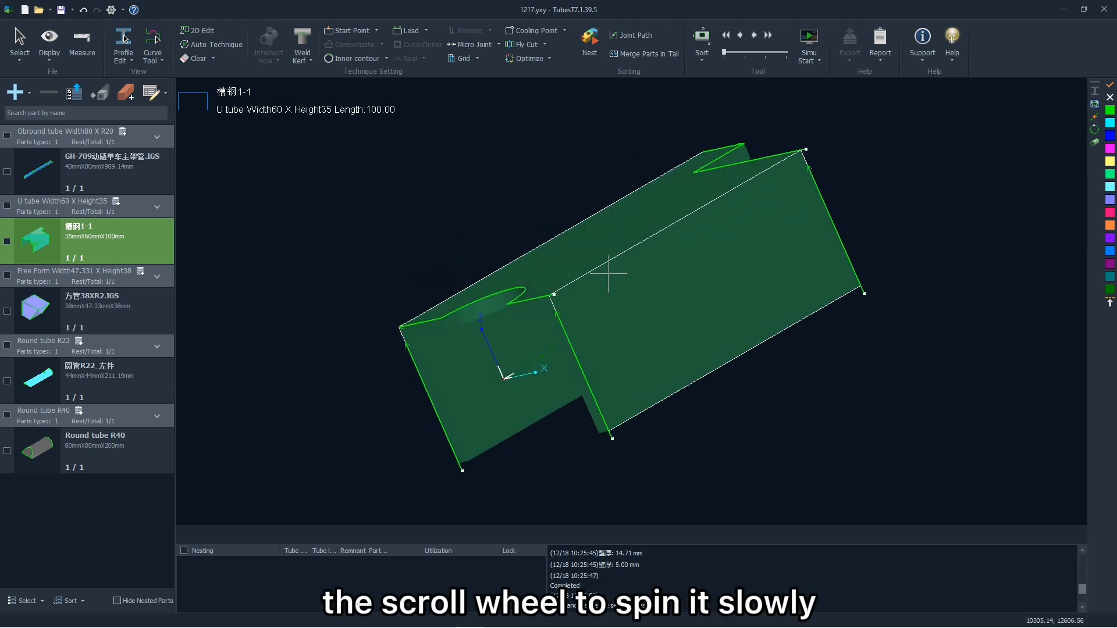
pyautogui.keyDown('shift'); pyautogui.scroll(-2, 607, 272); pyautogui.keyUp('shift')
pyautogui.keyDown('shift'); pyautogui.scroll(-4, 608, 272); pyautogui.keyUp('shift')
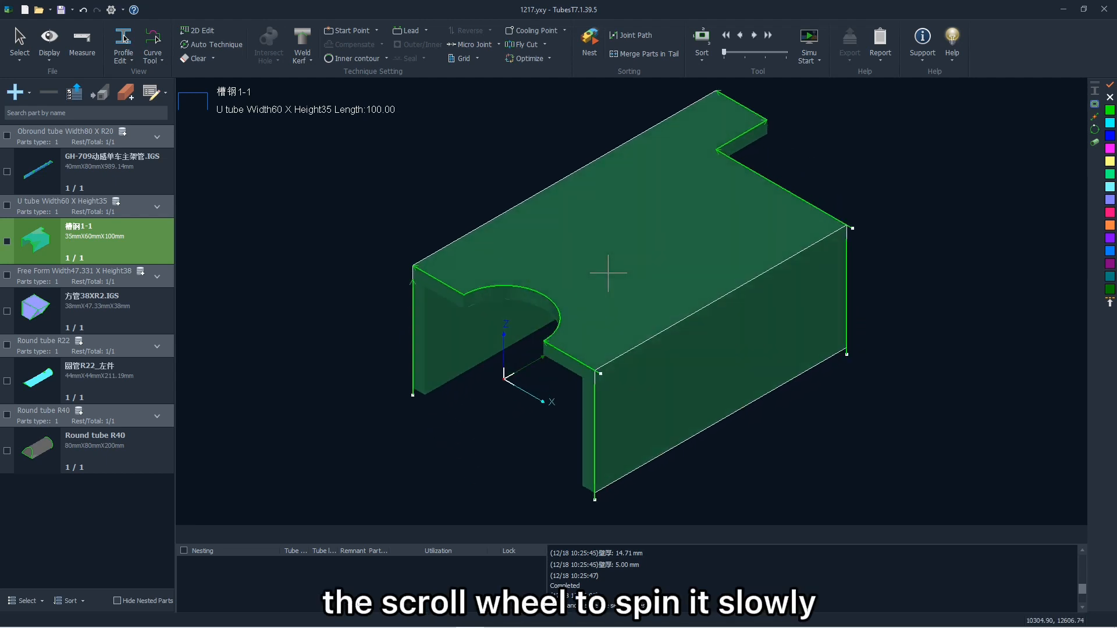
pyautogui.keyDown('shift'); pyautogui.moveTo(608, 273); pyautogui.dragTo(601, 247, button='middle'); pyautogui.keyUp('shift')
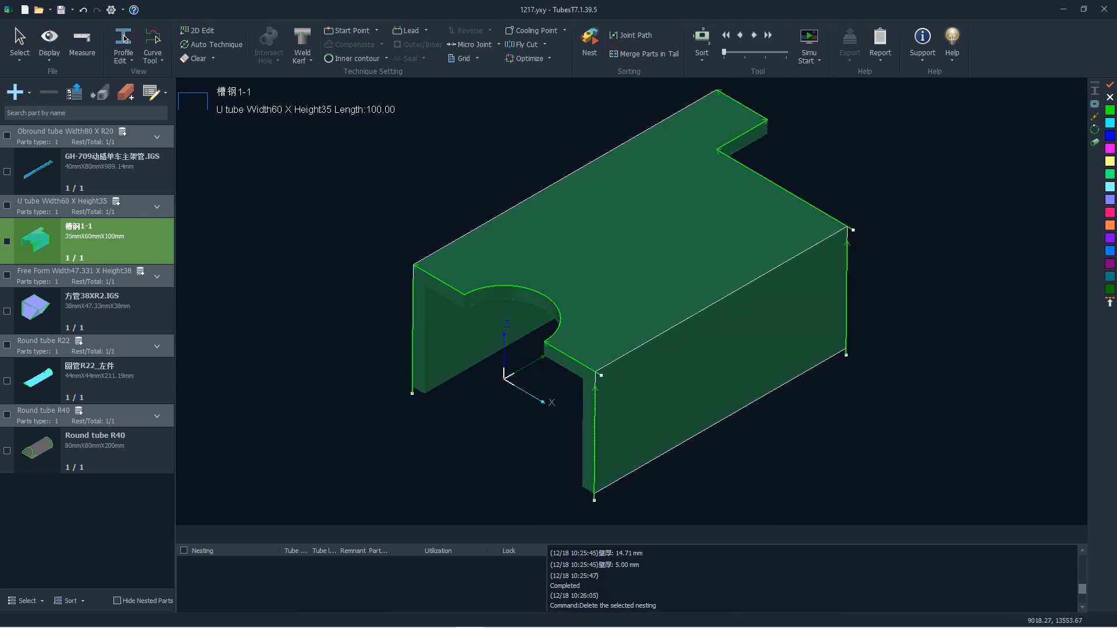
pyautogui.keyDown('ctrl'); pyautogui.scroll(-3, 613, 260); pyautogui.keyUp('ctrl')
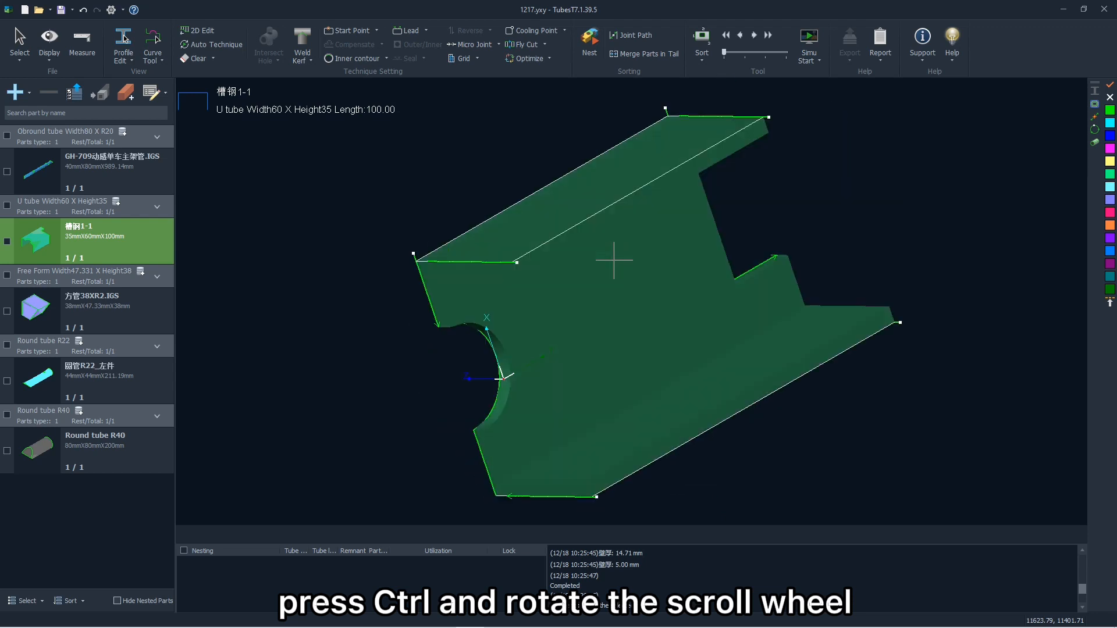
pyautogui.keyDown('ctrl'); pyautogui.scroll(-3, 612, 275); pyautogui.keyUp('ctrl')
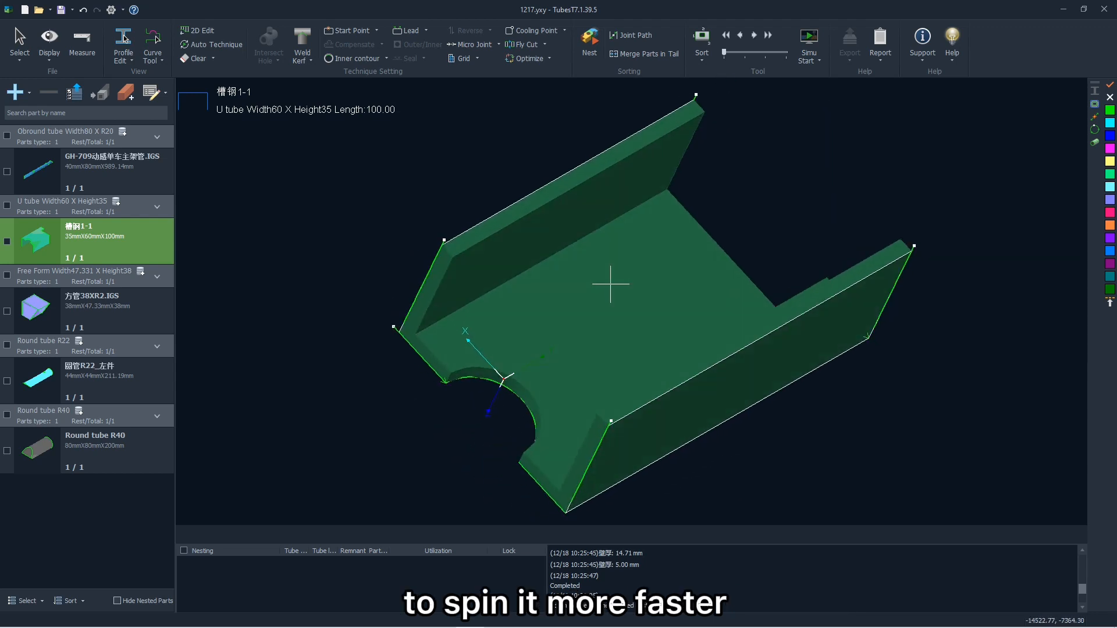
pyautogui.keyDown('ctrl'); pyautogui.scroll(5, 608, 291); pyautogui.keyUp('ctrl')
pyautogui.keyDown('ctrl'); pyautogui.scroll(-5, 608, 298); pyautogui.keyUp('ctrl')
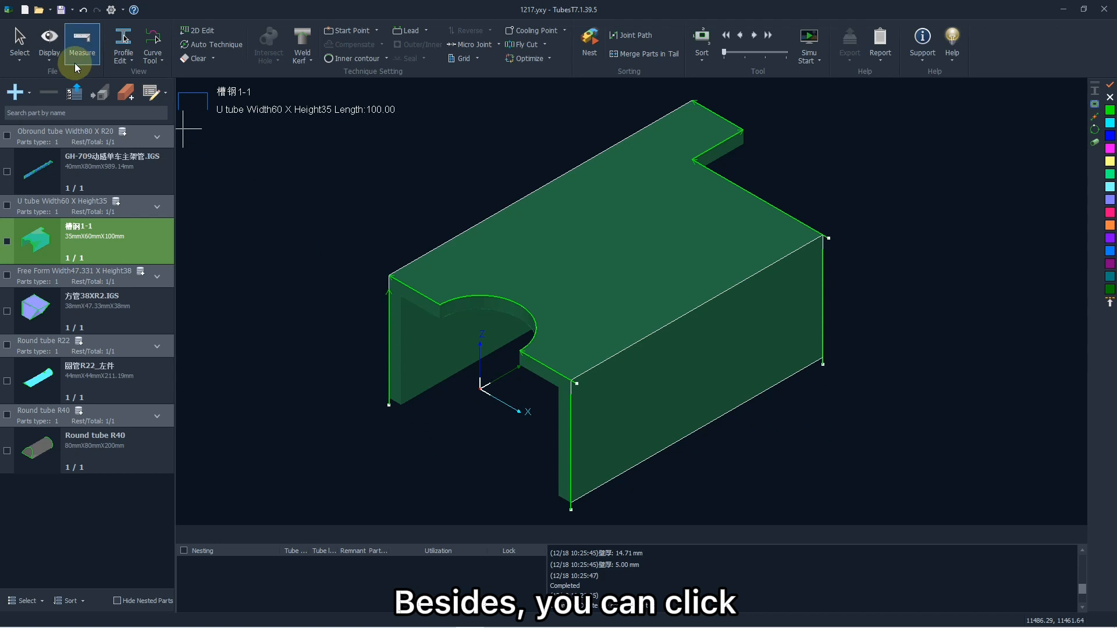
# - Switch the Render Effect display option off and on again for the U tube
pyautogui.click(50, 47)
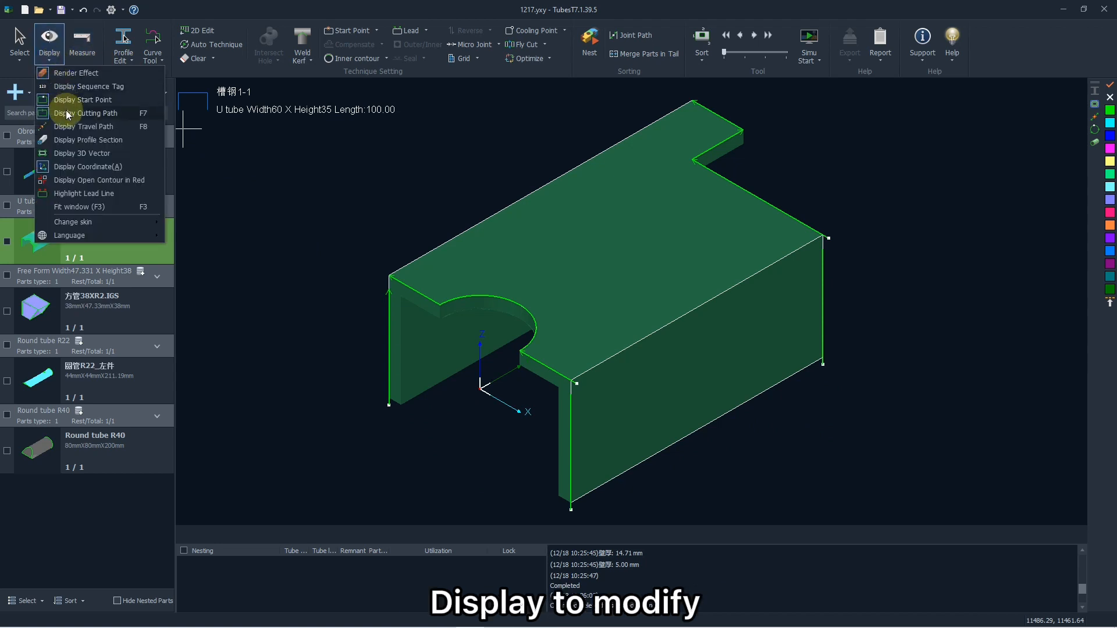
pyautogui.click(76, 73)
pyautogui.click(58, 55)
pyautogui.click(60, 73)
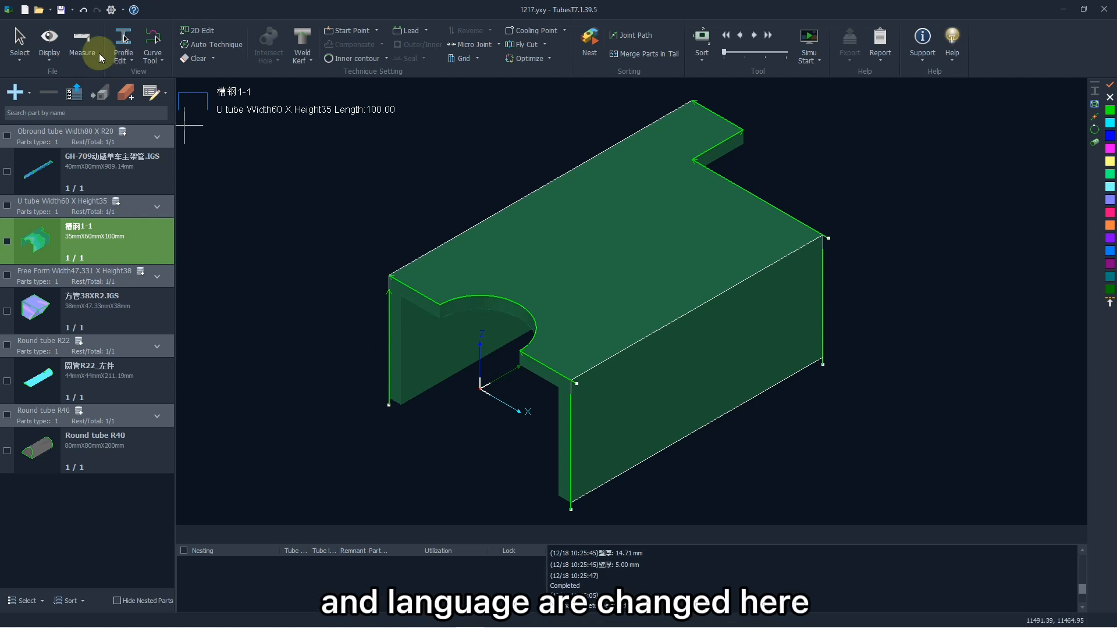
# - Review the available skin colors and interface languages in the display options without changing them
pyautogui.click(58, 53)
pyautogui.moveTo(87, 221)
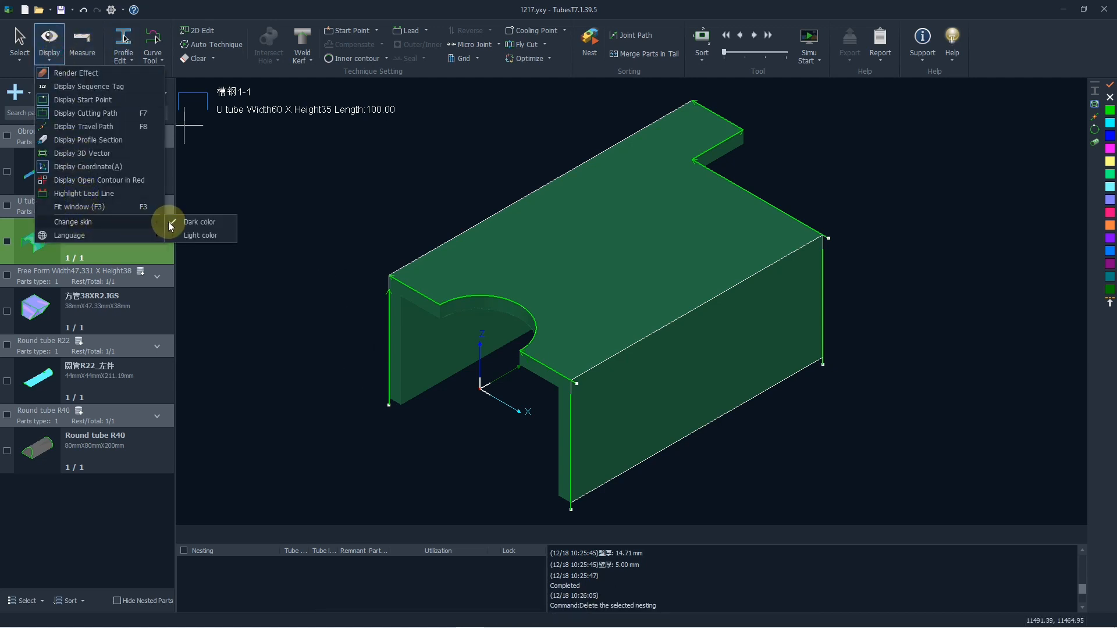
pyautogui.moveTo(120, 236)
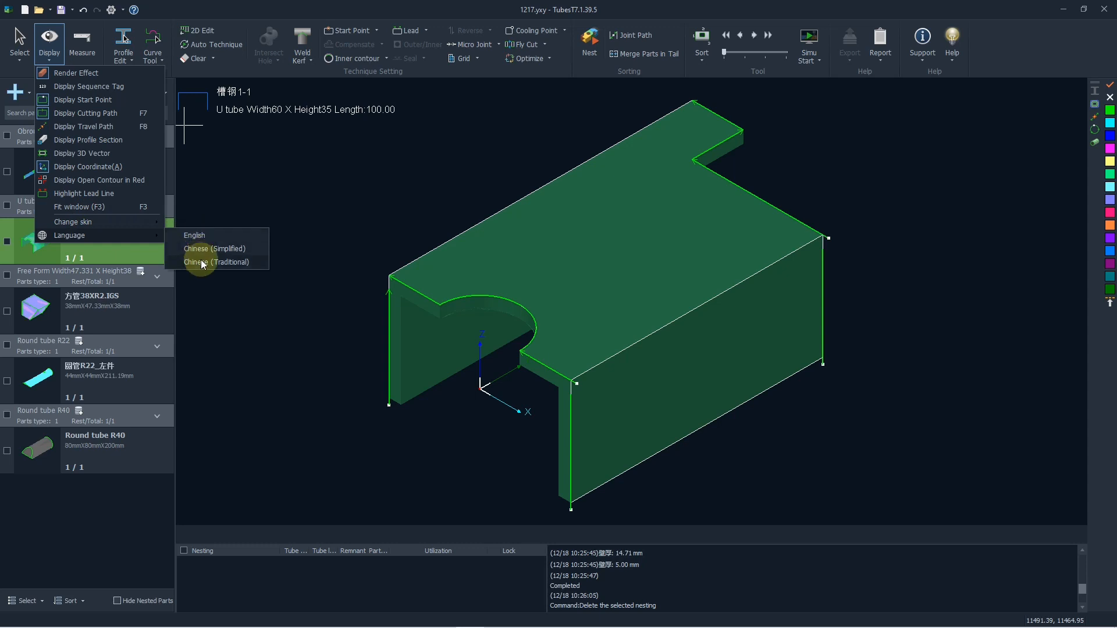
pyautogui.click(337, 173)
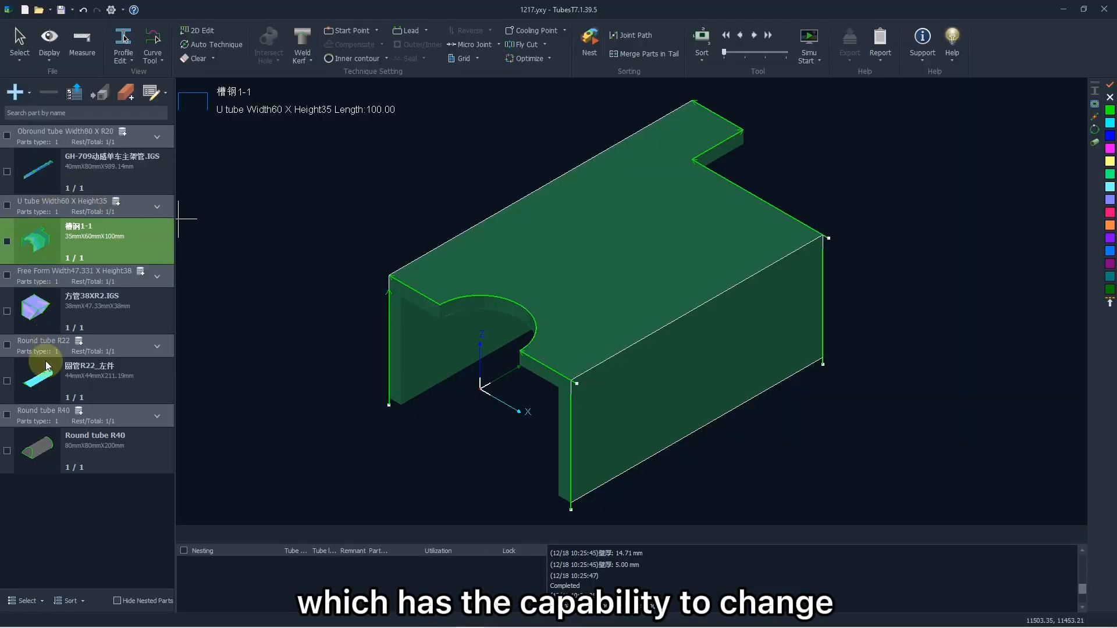
# - Open Round tube R40 and add 3 mm line lead-ins at 90° to both end contours, with cut-off leads at 30° to the X axis
pyautogui.click(47, 443)
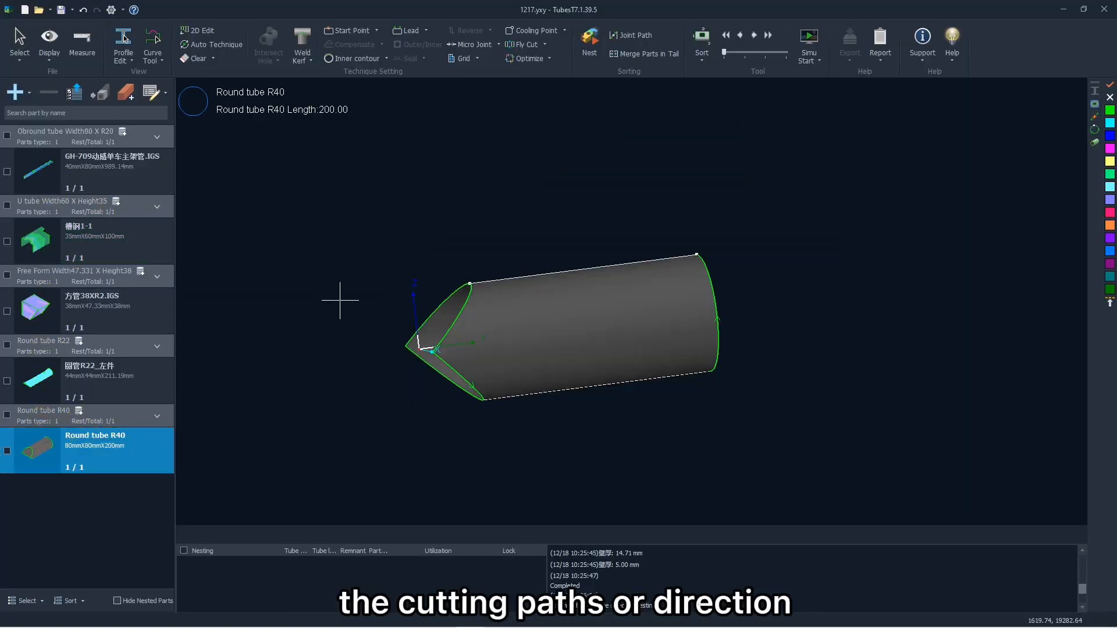
pyautogui.moveTo(579, 246); pyautogui.dragTo(531, 232, button='middle')
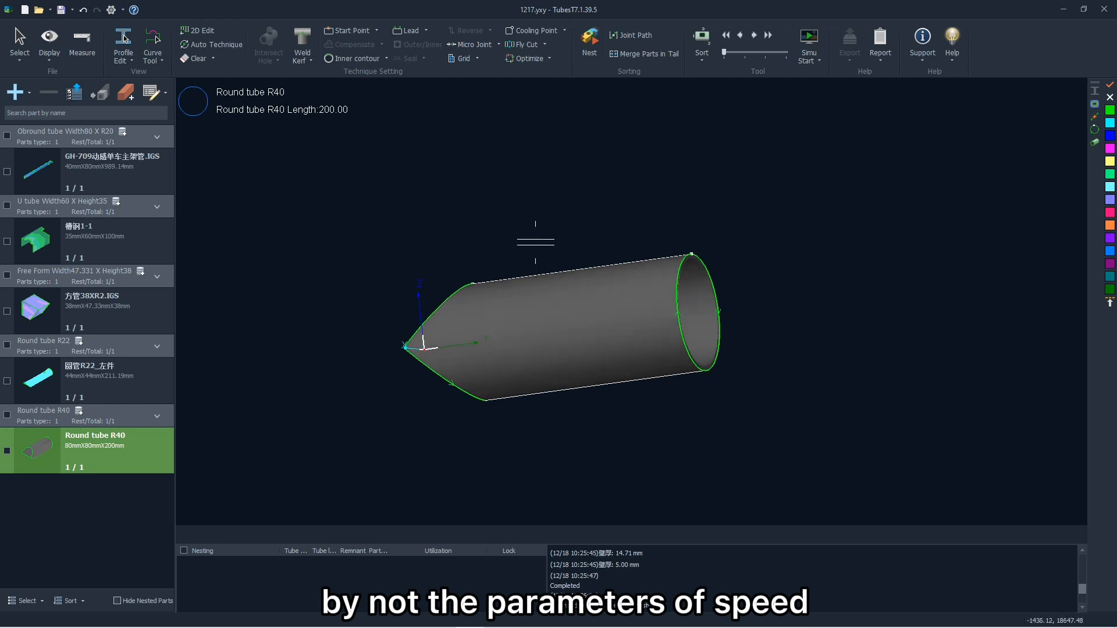
pyautogui.moveTo(531, 282); pyautogui.dragTo(590, 291, button='middle')
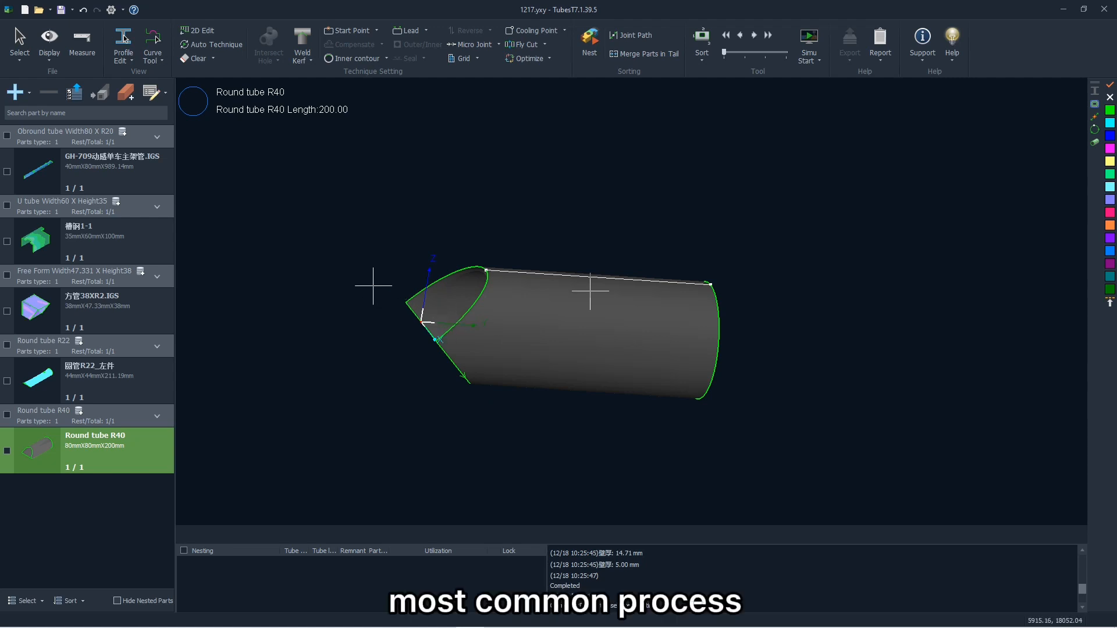
pyautogui.click(482, 309)
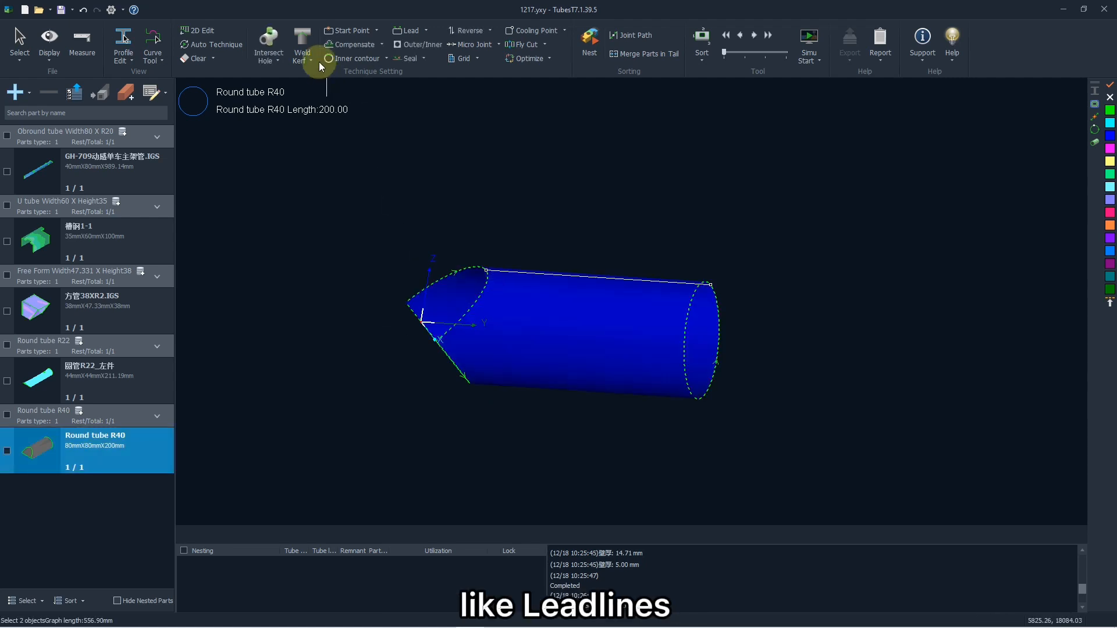
pyautogui.click(410, 30)
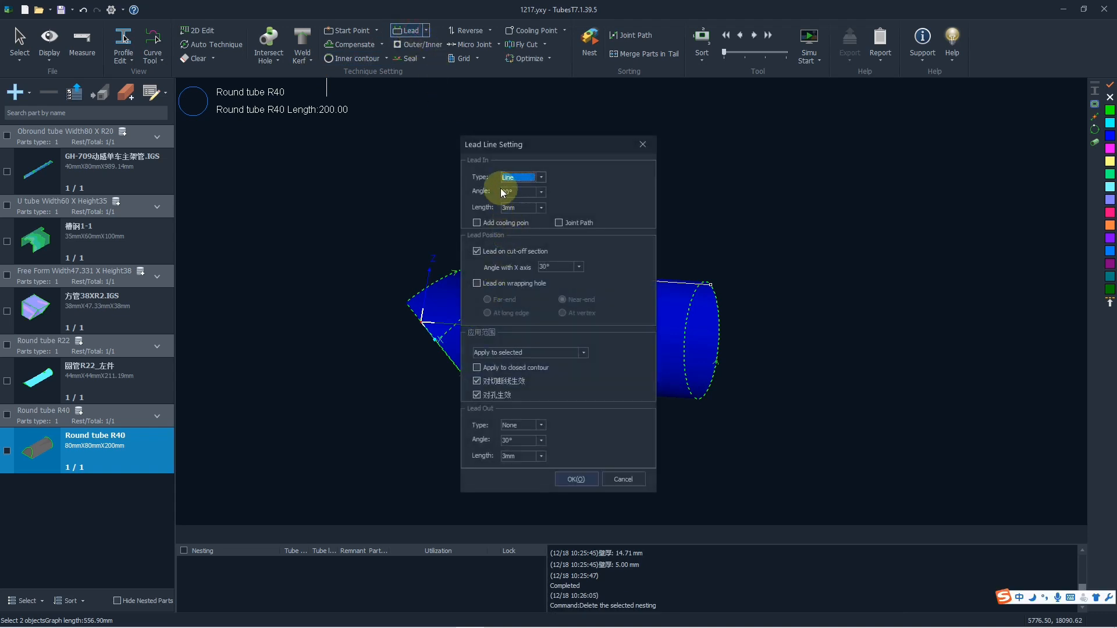
pyautogui.moveTo(535, 148); pyautogui.dragTo(524, 148)
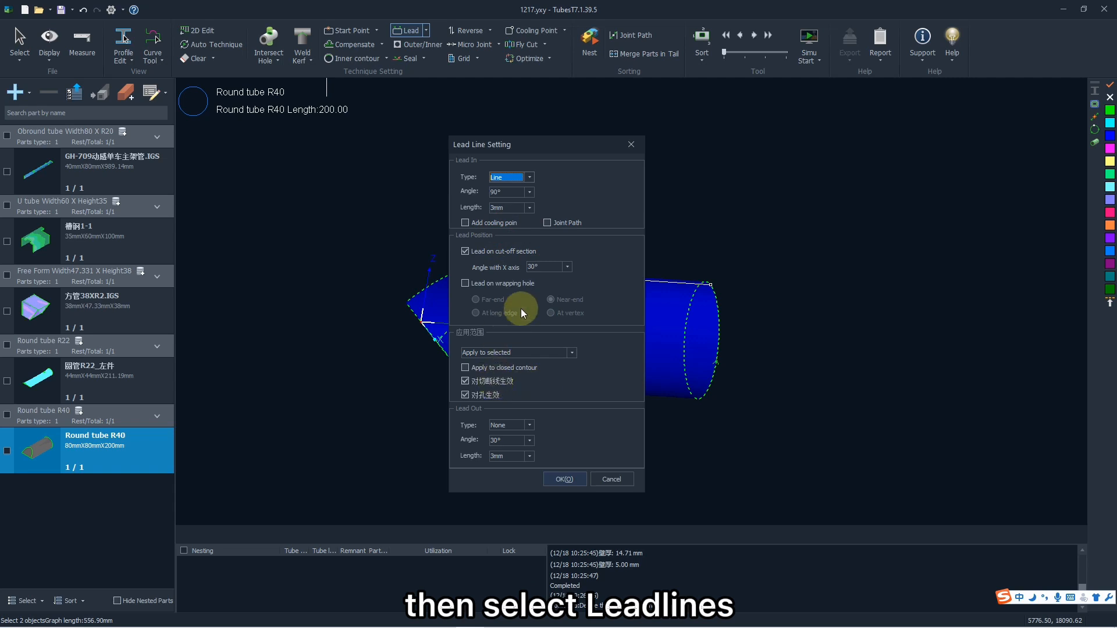
pyautogui.click(569, 480)
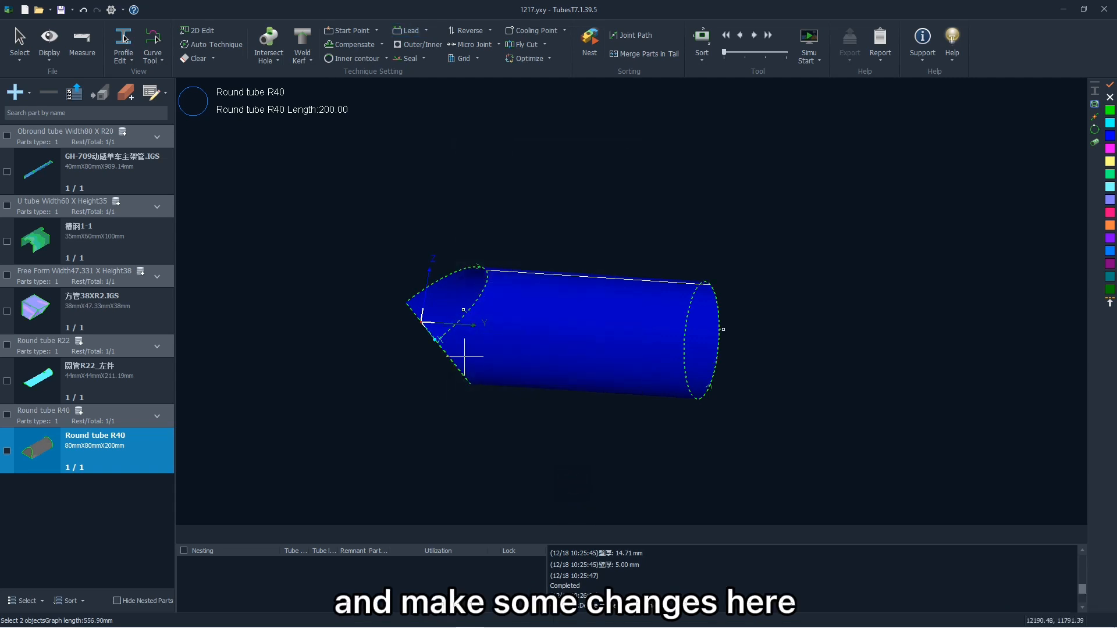
pyautogui.scroll(5, 465, 314)
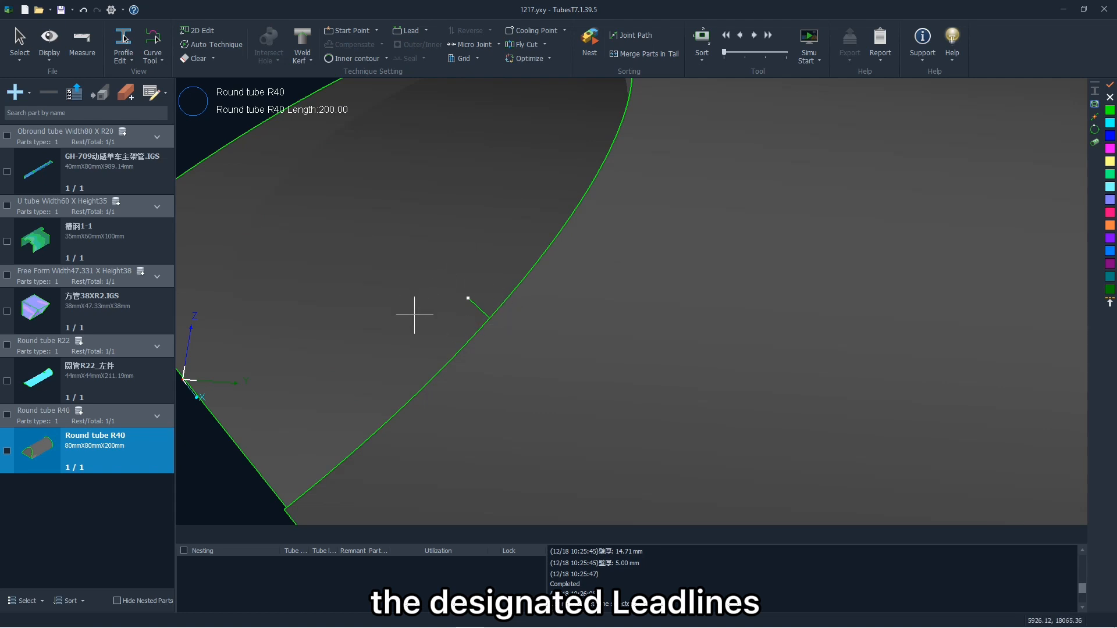
pyautogui.scroll(-5, 414, 314)
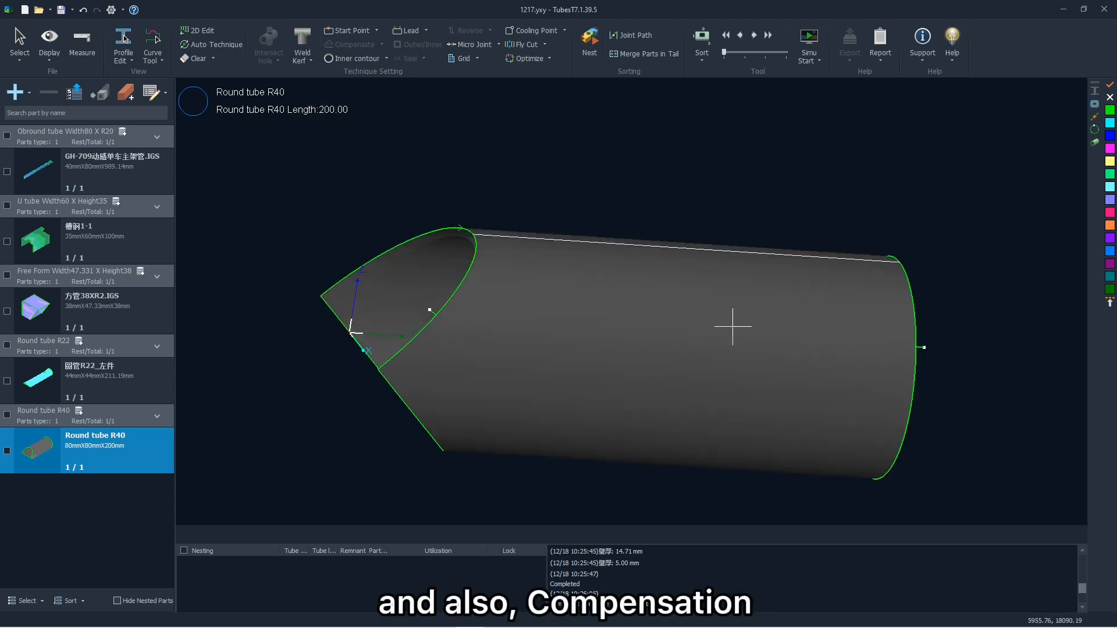
# - Add a weld kerf to the selected contours of Round tube R40 and examine the cutting path at its pointed end
pyautogui.moveTo(756, 297)
pyautogui.mouseDown()
pyautogui.moveTo(702, 281)
pyautogui.moveTo(501, 335)
pyautogui.mouseUp()
pyautogui.moveTo(654, 349); pyautogui.dragTo(678, 327)
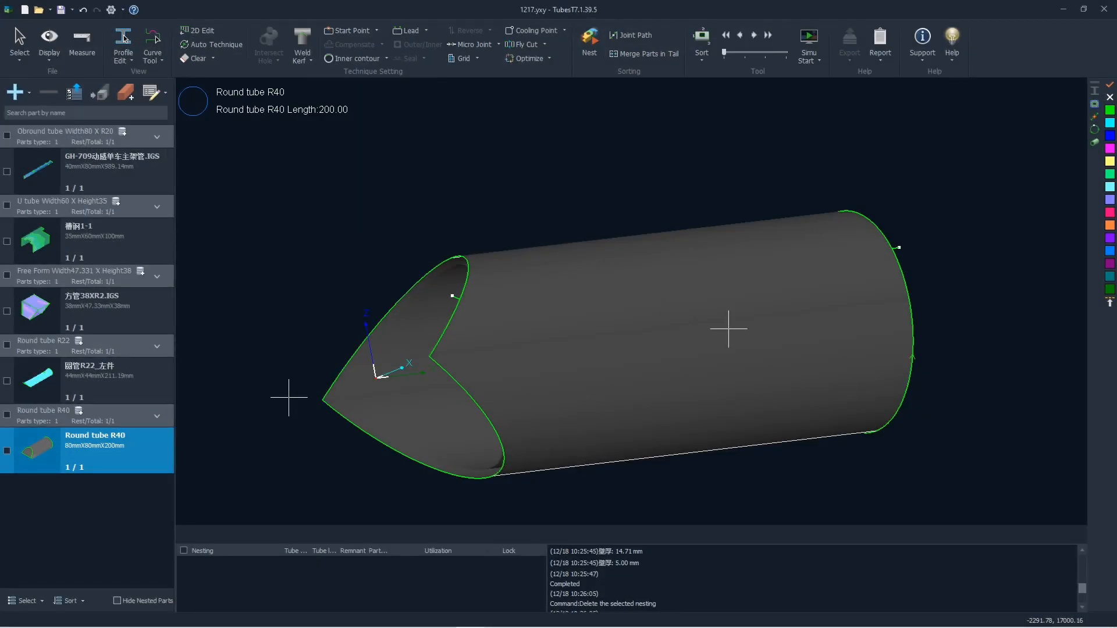
pyautogui.click(555, 332)
pyautogui.click(302, 55)
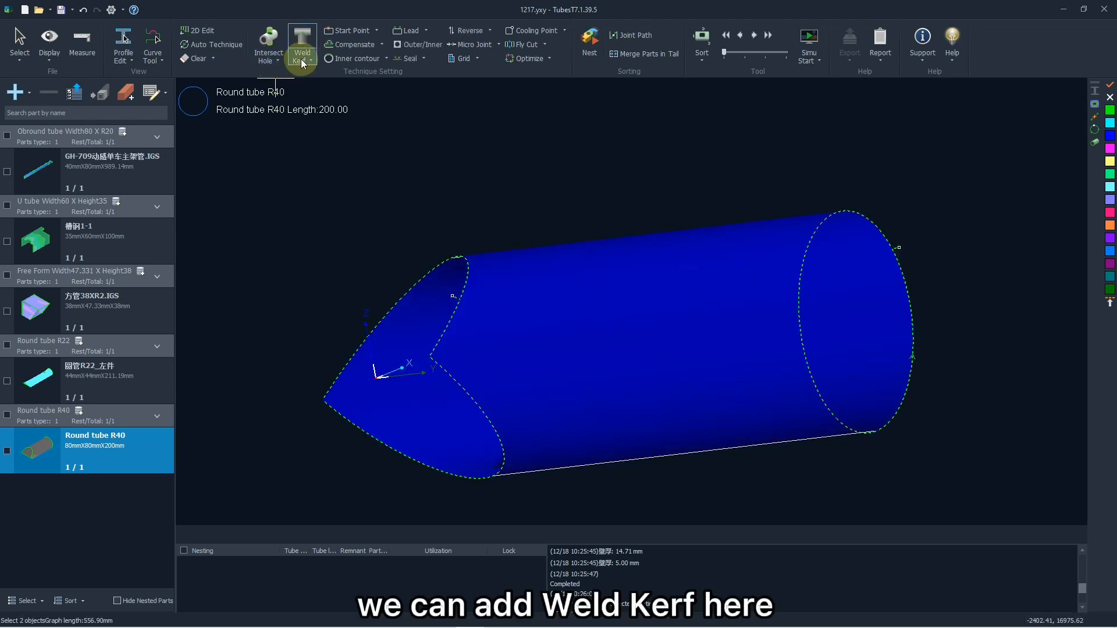
pyautogui.click(302, 61)
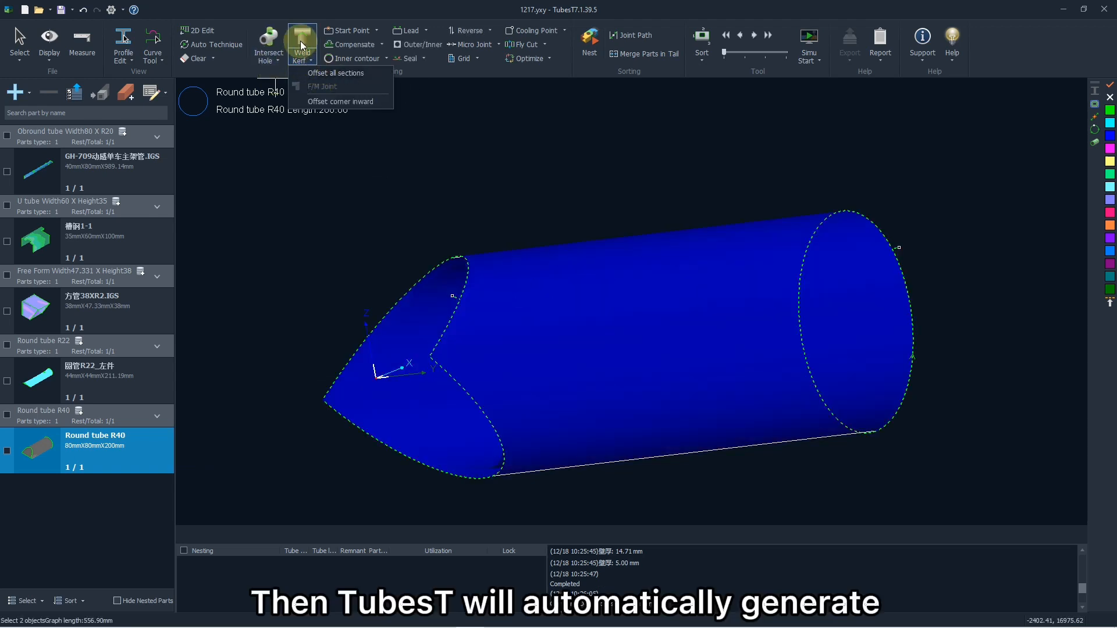
pyautogui.click(328, 72)
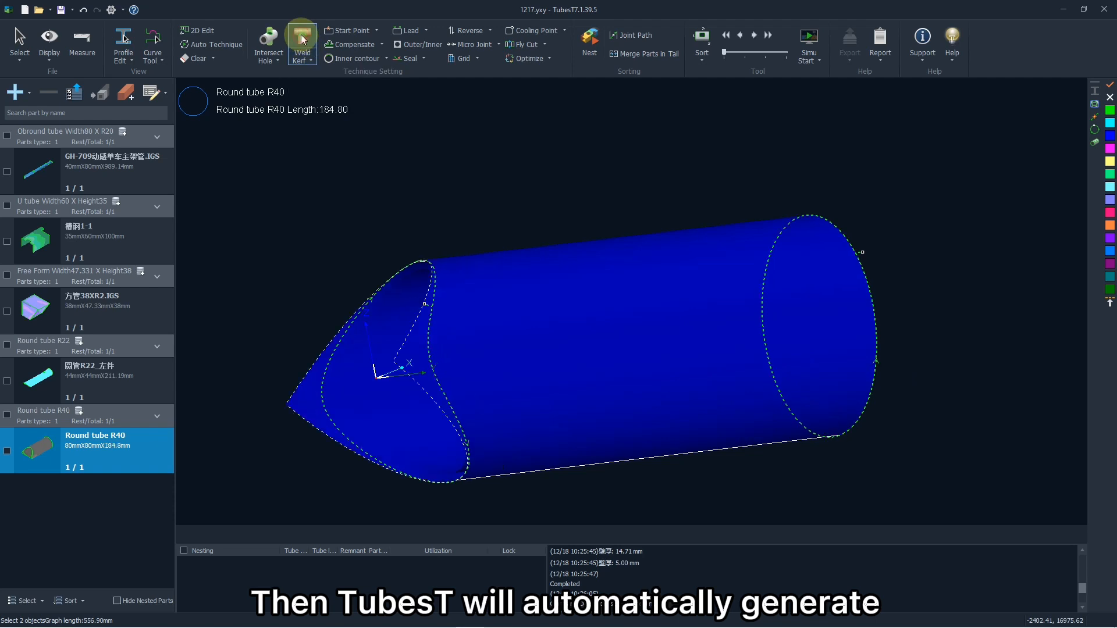
pyautogui.click(436, 235)
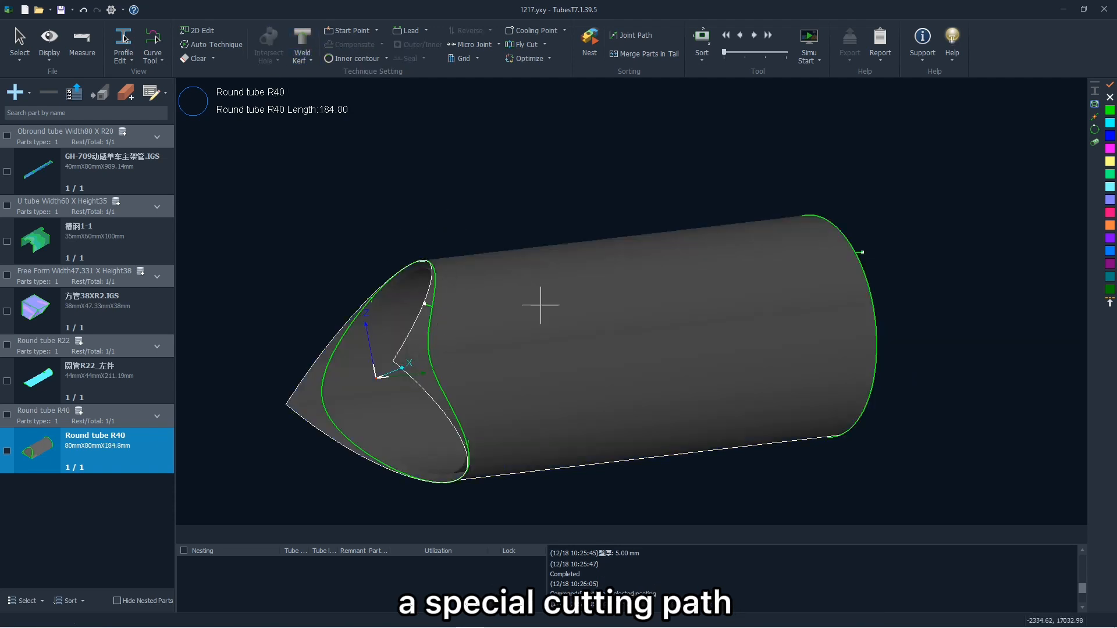
pyautogui.moveTo(580, 295)
pyautogui.mouseDown()
pyautogui.moveTo(554, 319)
pyautogui.moveTo(566, 309)
pyautogui.moveTo(473, 309)
pyautogui.moveTo(565, 307)
pyautogui.mouseUp()
pyautogui.scroll(3, 415, 347)
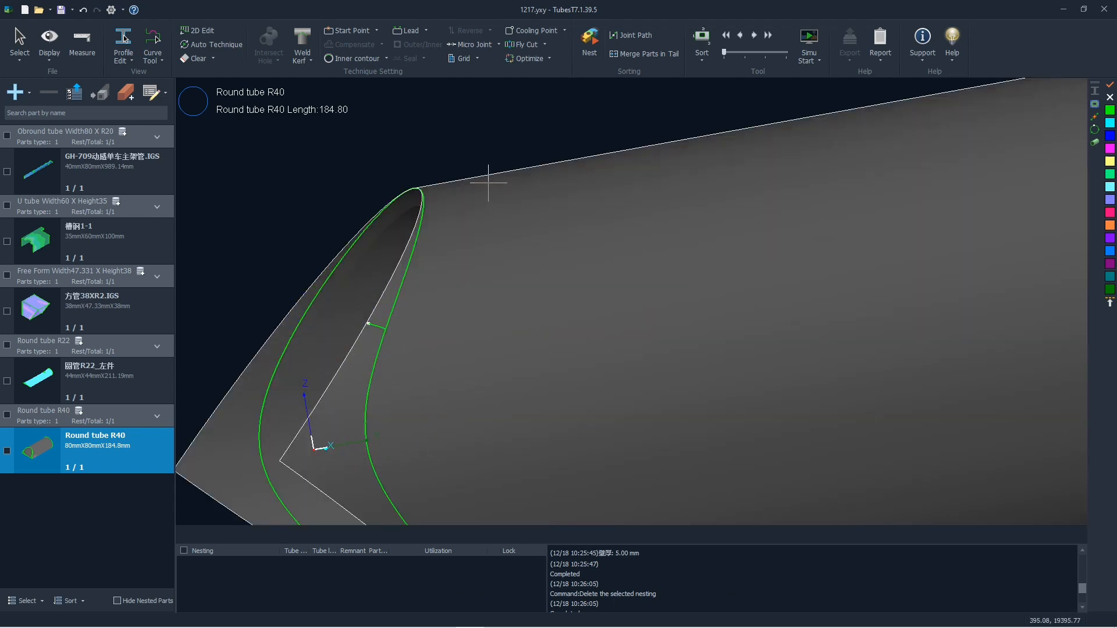
pyautogui.scroll(-2, 488, 182)
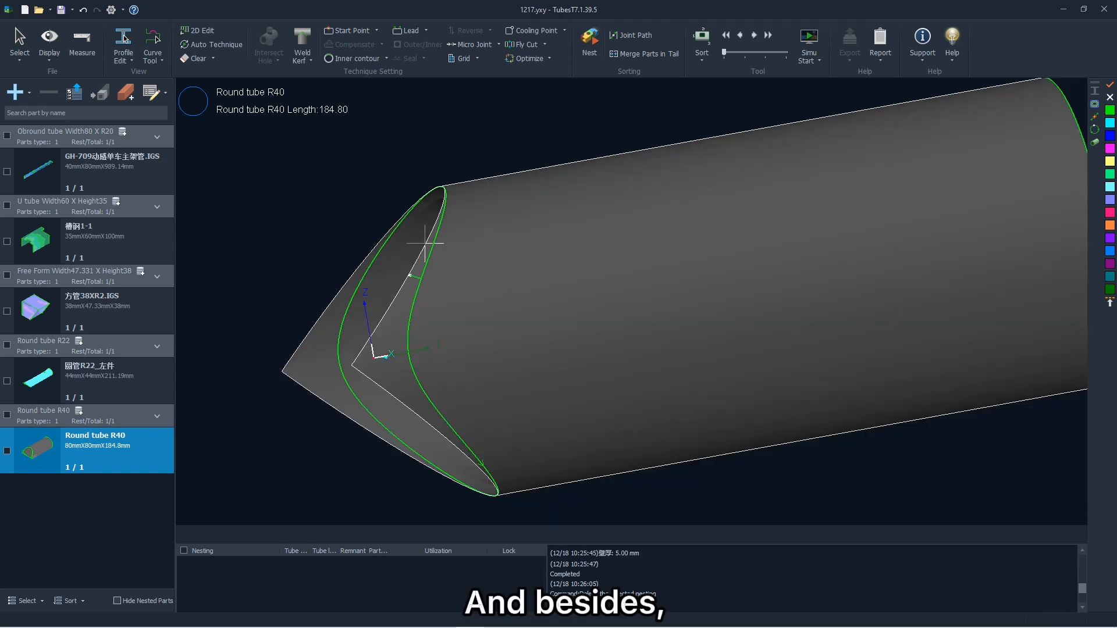
# - Review the Auto Technique categories, including leads, kerf compensation, cooling points and intersect holes, without enabling any of them
pyautogui.click(228, 49)
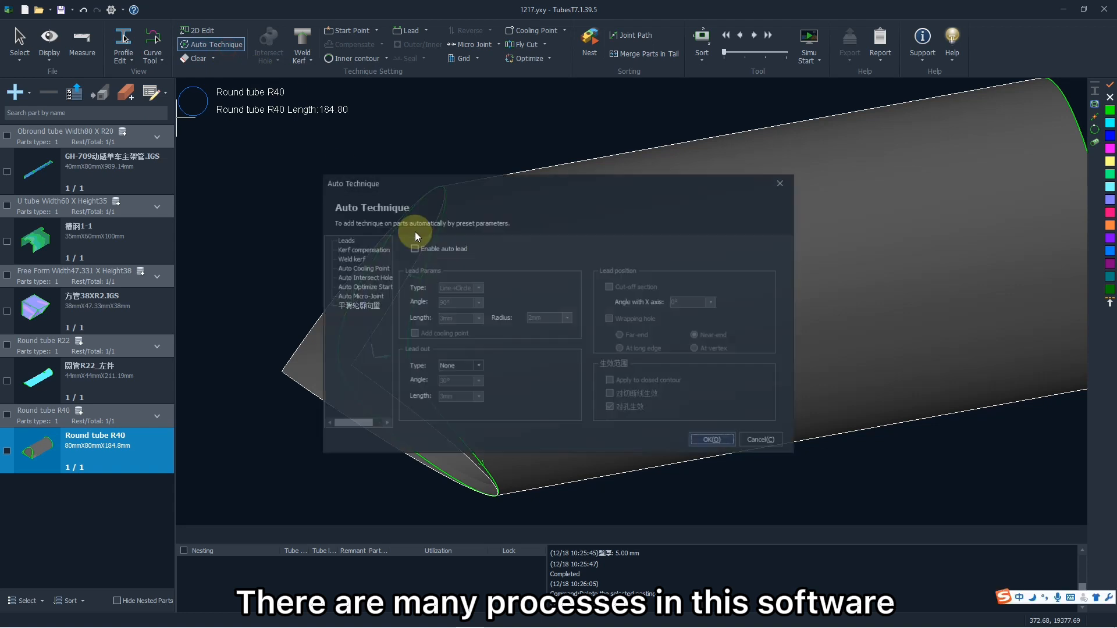
pyautogui.click(350, 240)
pyautogui.click(355, 258)
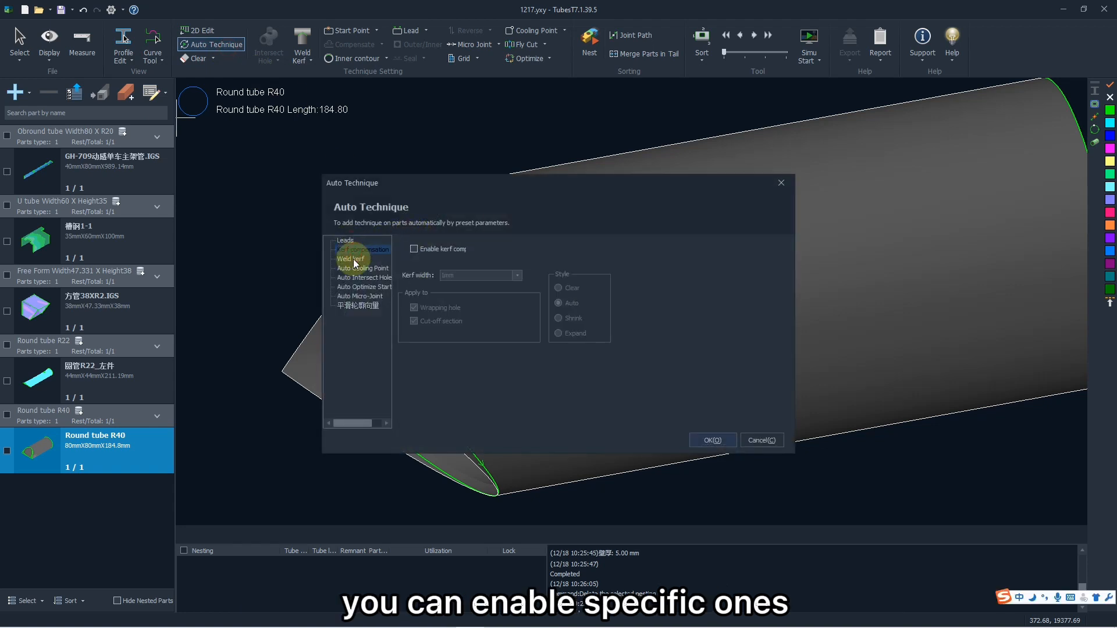
pyautogui.click(353, 268)
pyautogui.click(359, 278)
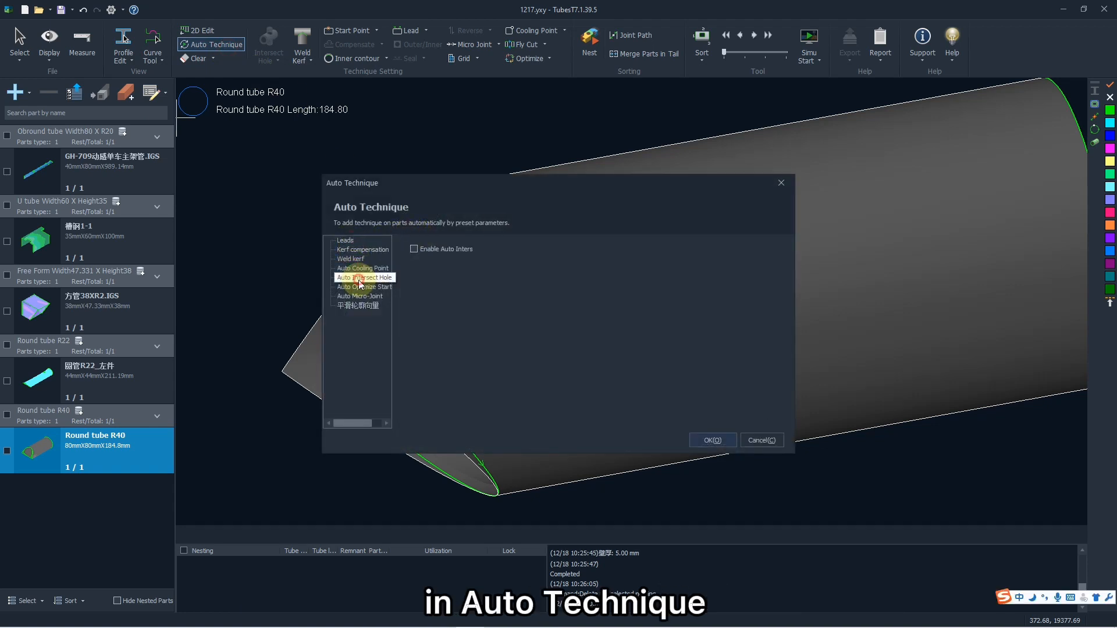
pyautogui.click(360, 288)
pyautogui.click(366, 280)
pyautogui.click(361, 268)
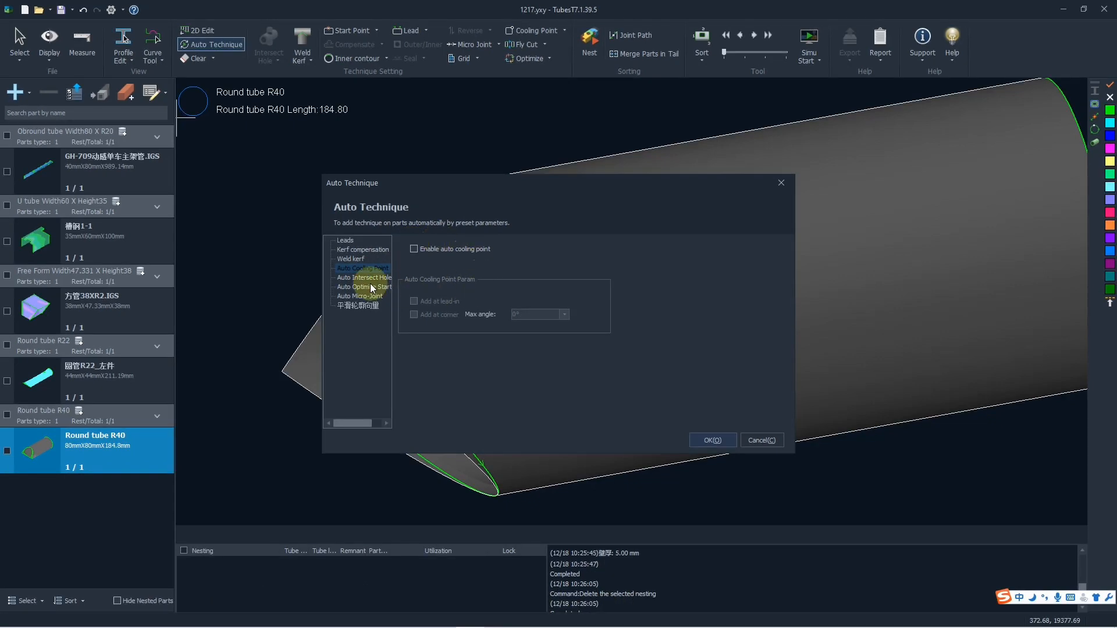
pyautogui.click(713, 440)
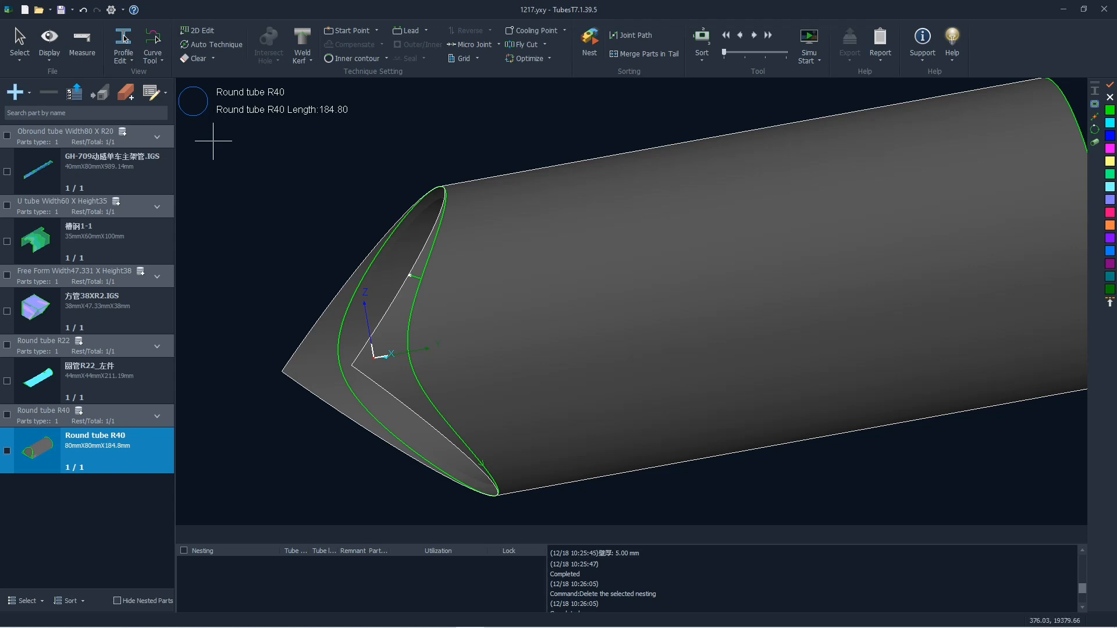
# - Open the batch modification table for the parts and look over its Number, Price and Text columns
pyautogui.click(160, 91)
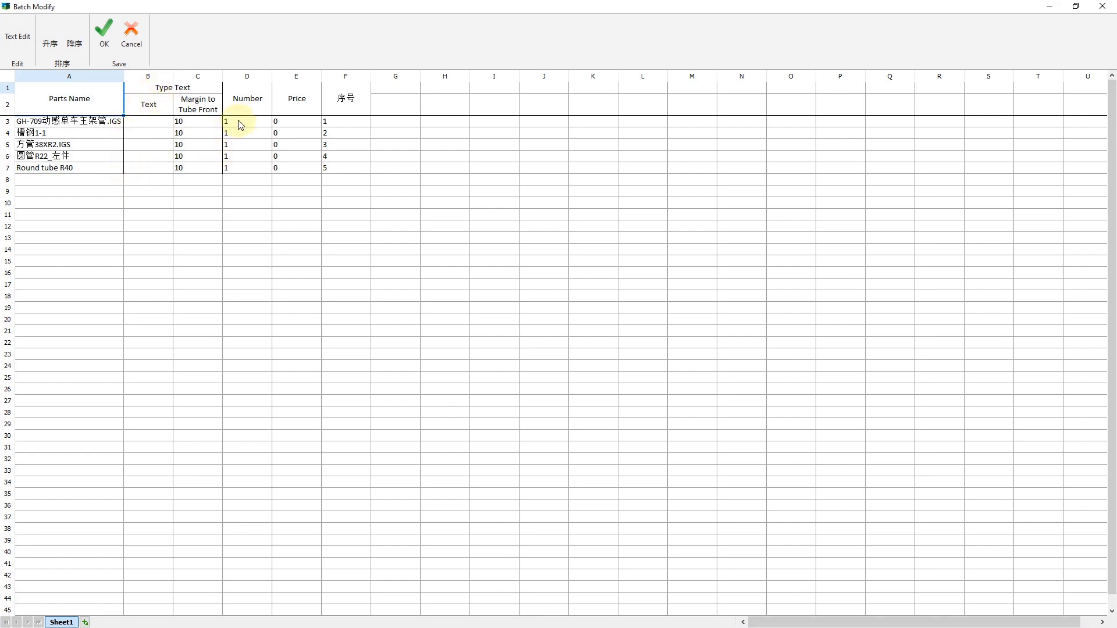
pyautogui.click(240, 124)
pyautogui.click(298, 122)
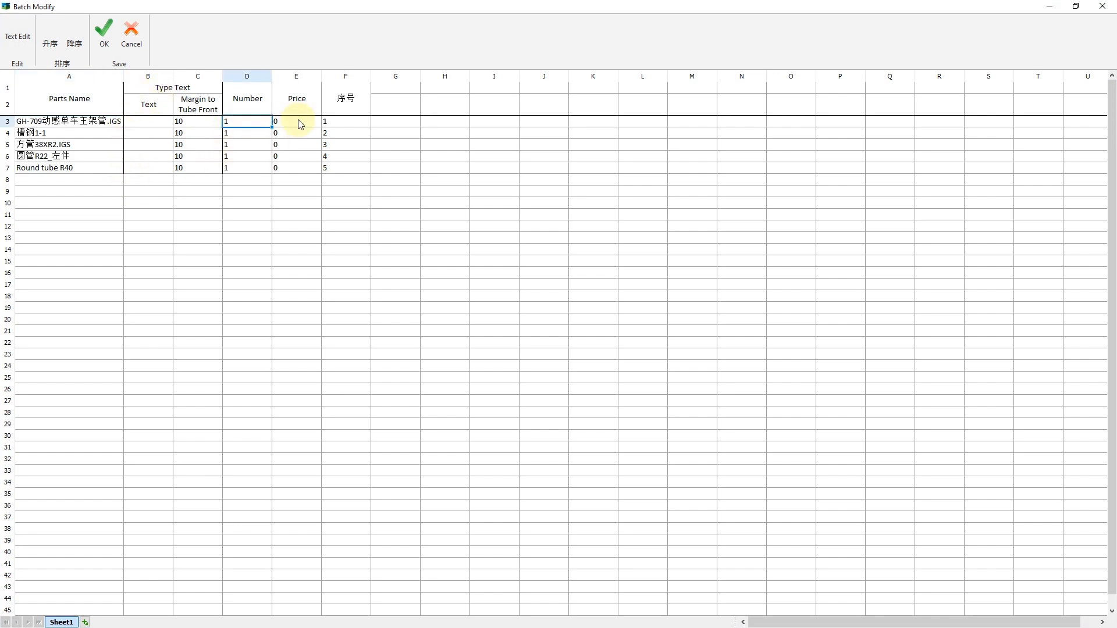
pyautogui.click(165, 123)
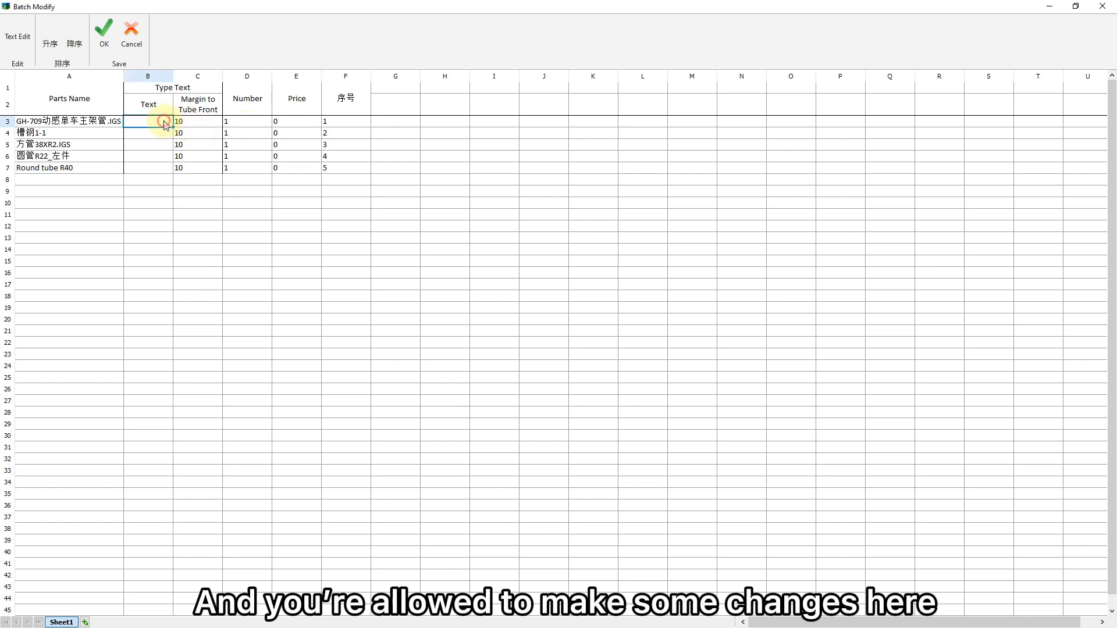
pyautogui.click(164, 135)
pyautogui.click(158, 155)
# - Set the part quantities to 10 for GH-709动感单车主架管.IGS, 11 for 槽钢1-1, 30 for 方管38XR2.IGS, 11 for 圆管R22_左件 and 50 for Round tube R40
pyautogui.doubleClick(243, 118)
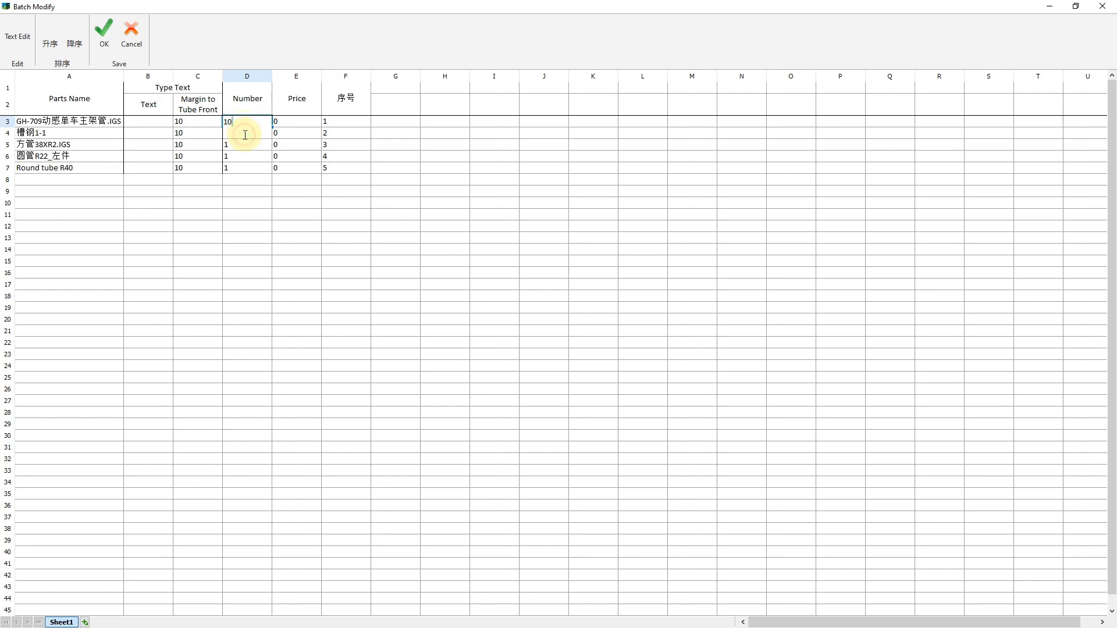
pyautogui.write('0')
pyautogui.click(245, 161)
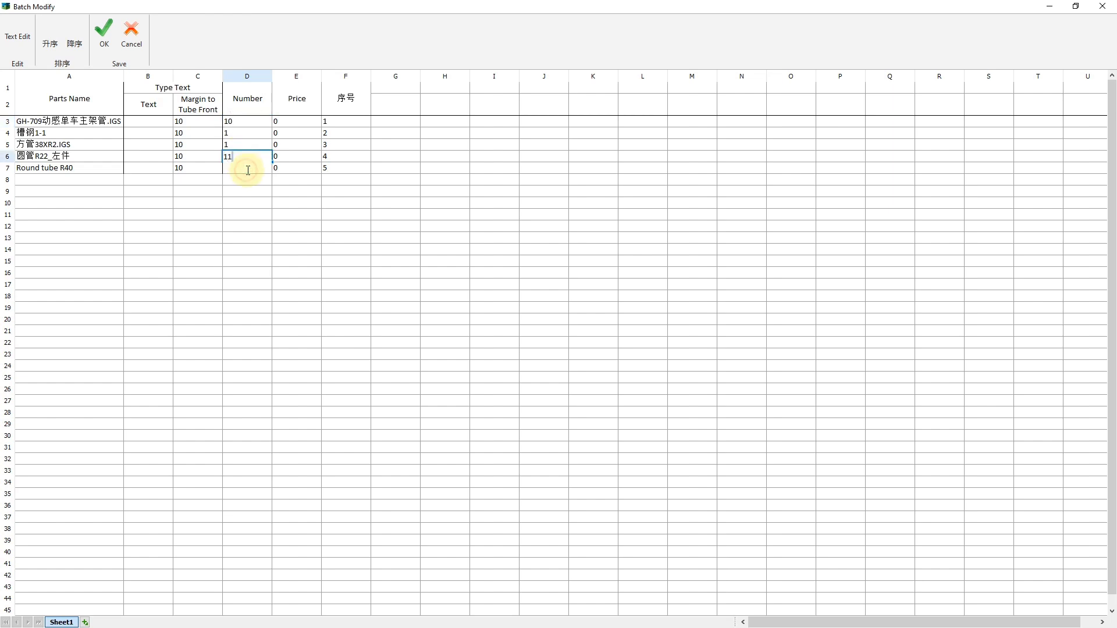
pyautogui.doubleClick(248, 135)
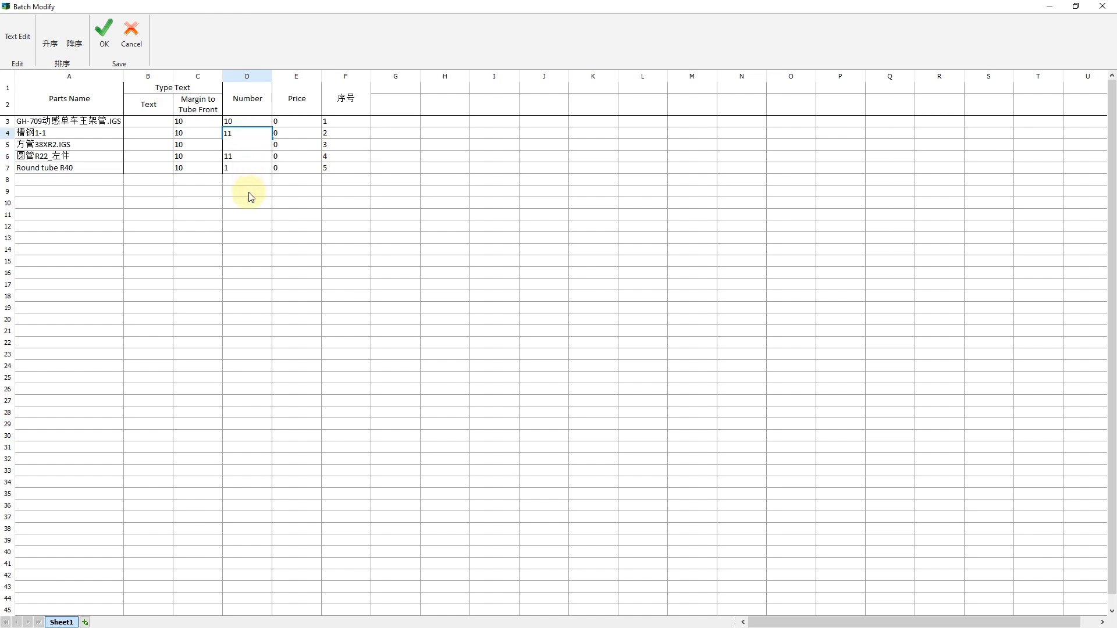
pyautogui.click(246, 171)
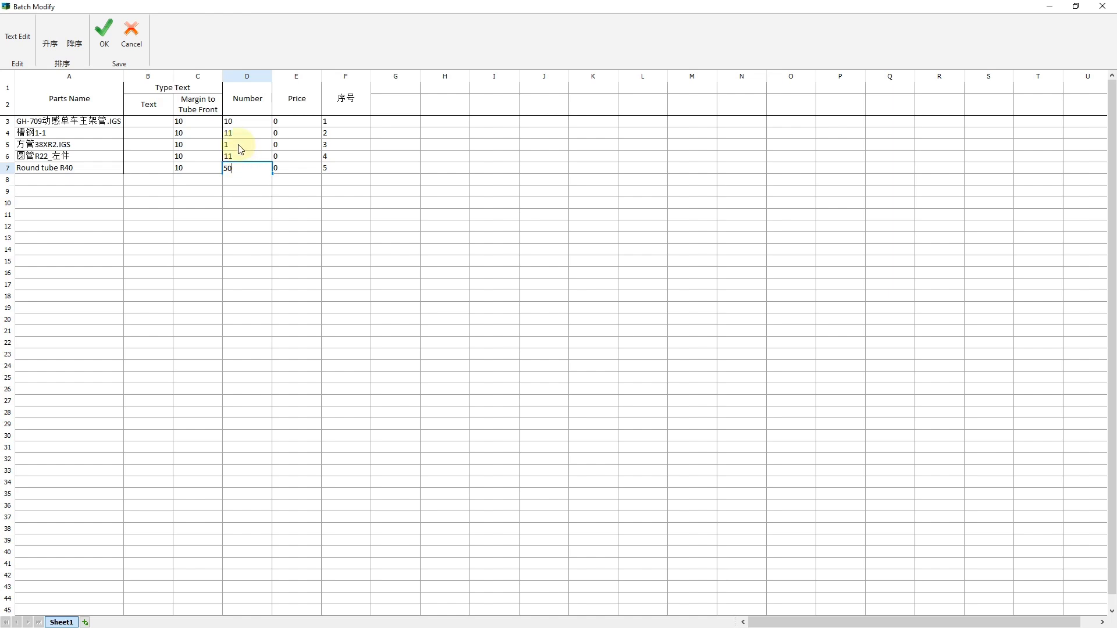
pyautogui.doubleClick(238, 145)
pyautogui.write('30')
pyautogui.click(245, 203)
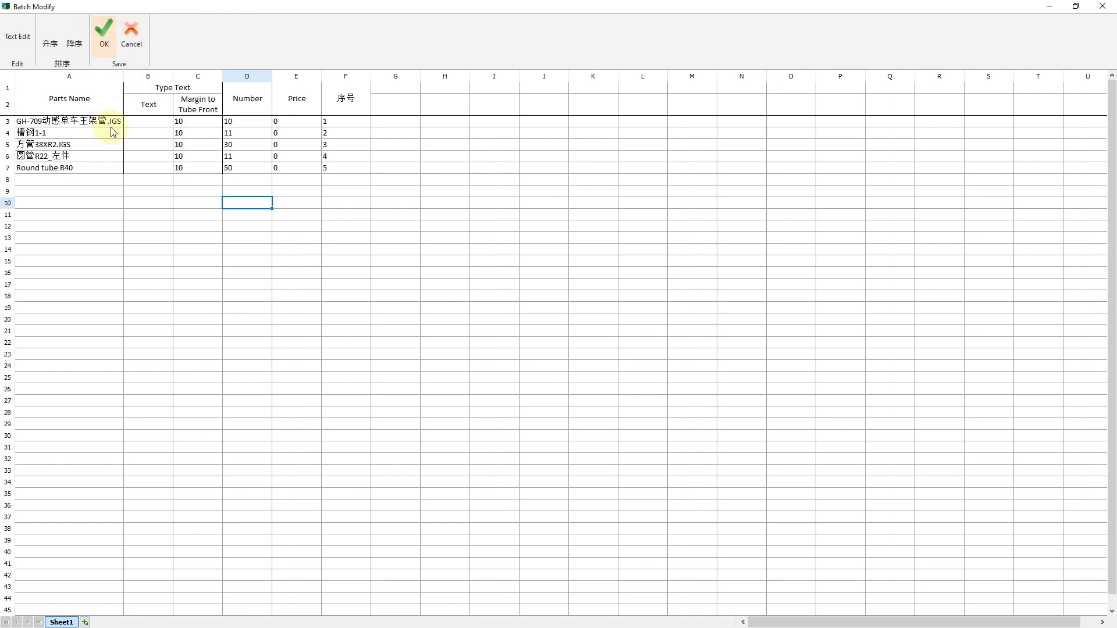
# - Enter the type text "Friendess" for part 槽钢1-1 and apply the batch modifications to the parts list
pyautogui.click(145, 134)
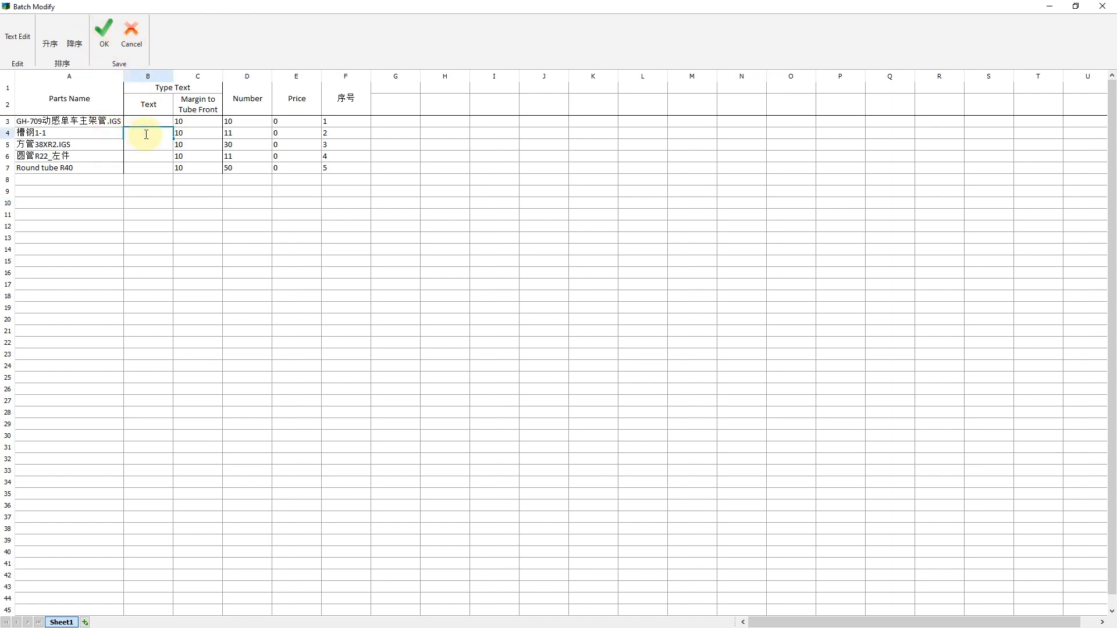
pyautogui.write('Friende')
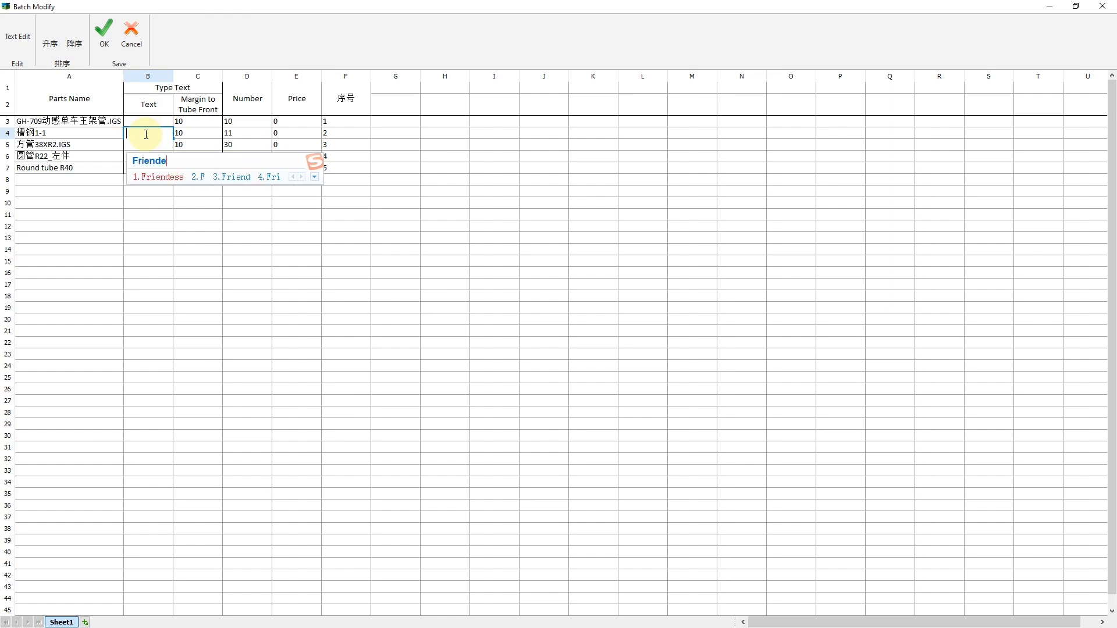
pyautogui.press('Escape')
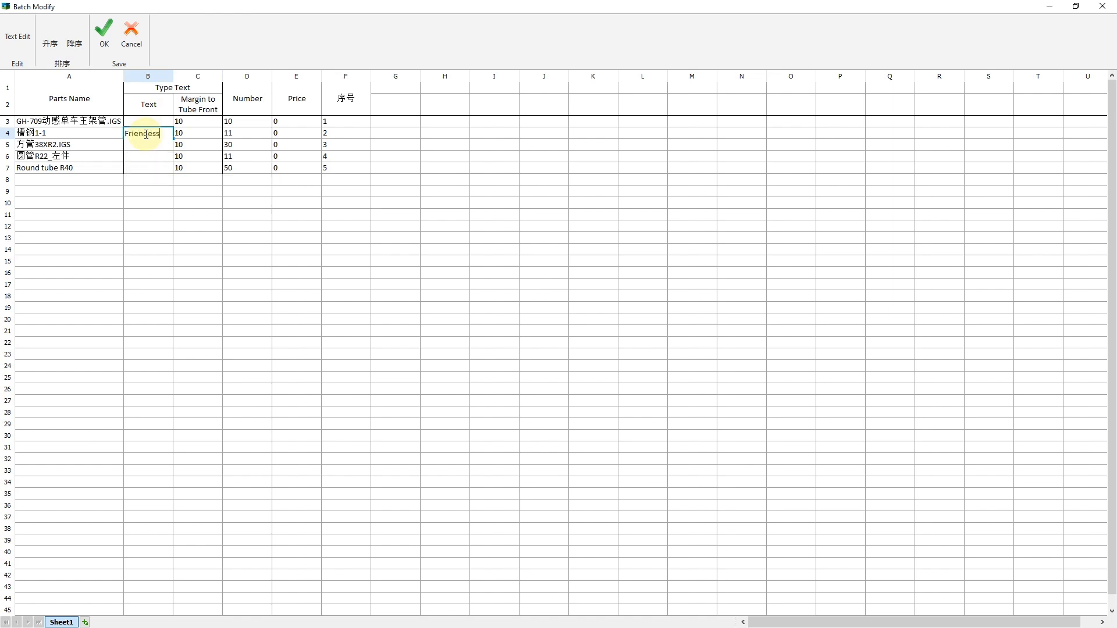
pyautogui.click(104, 36)
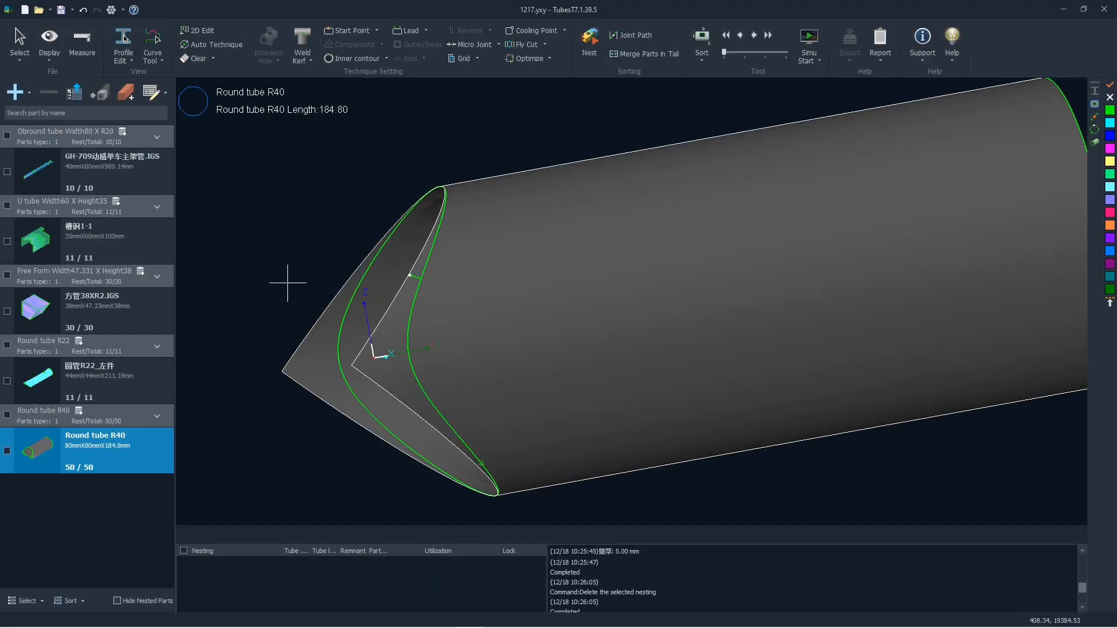
# - Display the obround tube part GH-709动感单车主架管.IGS from the parts list
pyautogui.scroll(-2, 287, 281)
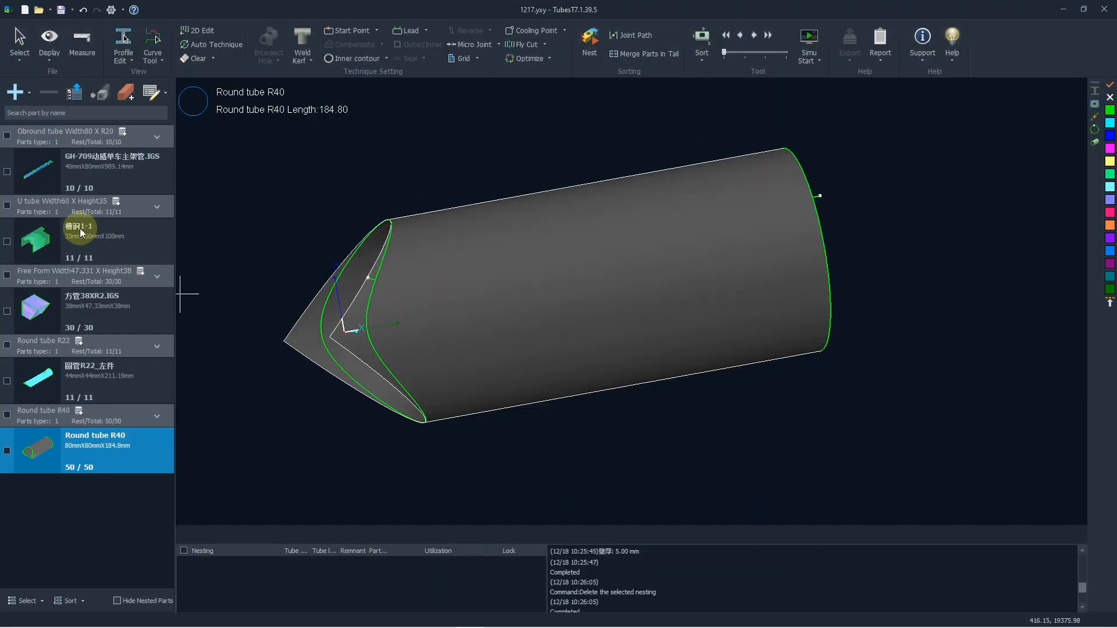
pyautogui.click(100, 177)
pyautogui.click(32, 178)
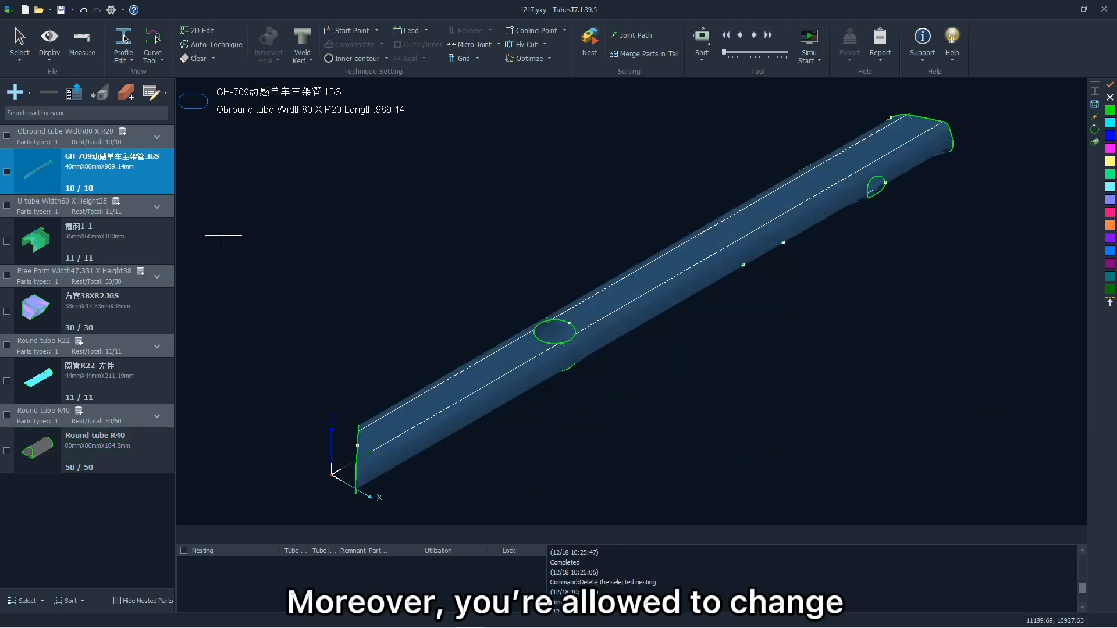
# - Set the quantity of the obround tube part GH-709动感单车主架管.IGS to 30 directly in the parts list
pyautogui.click(87, 187)
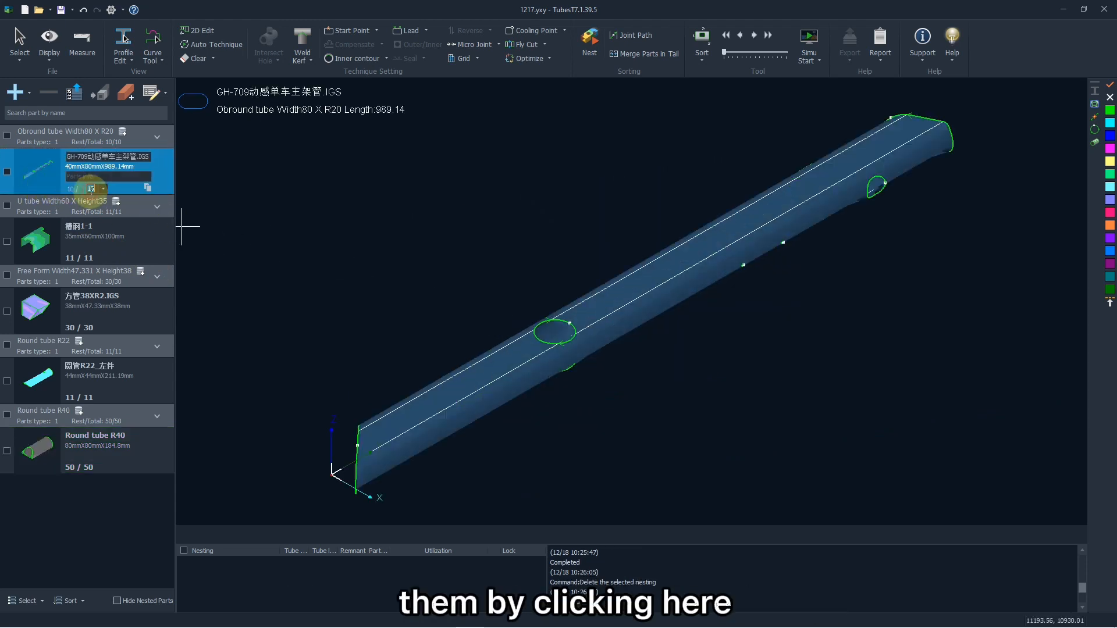
pyautogui.write('30')
pyautogui.click(95, 219)
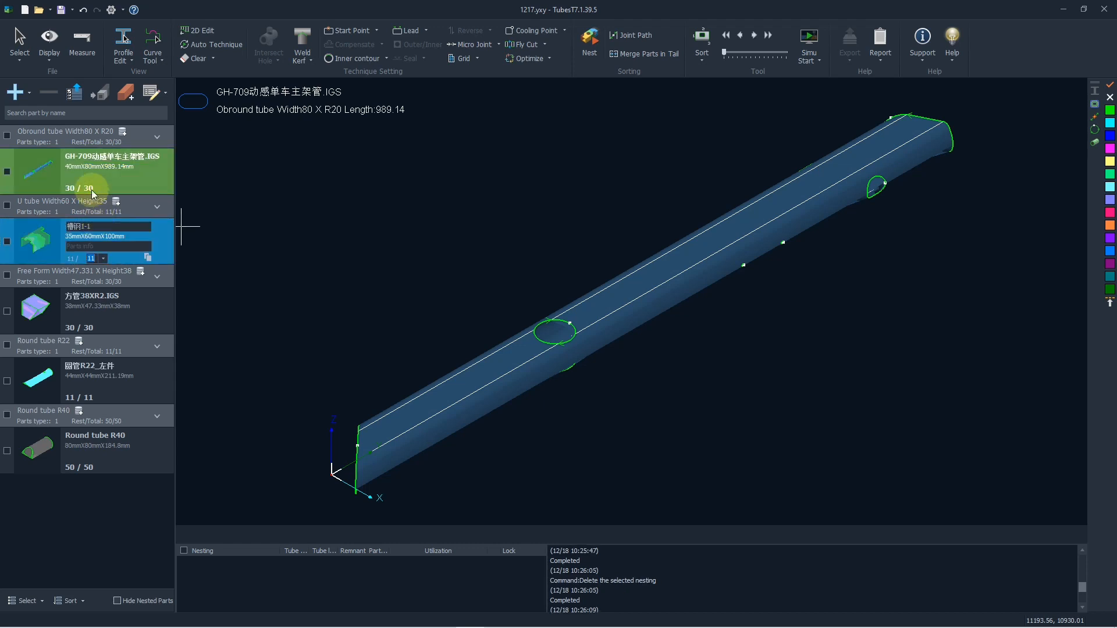
# - Open the name and parts info of GH-709动感单车主架管.IGS for editing in the parts list
pyautogui.click(96, 160)
pyautogui.click(112, 156)
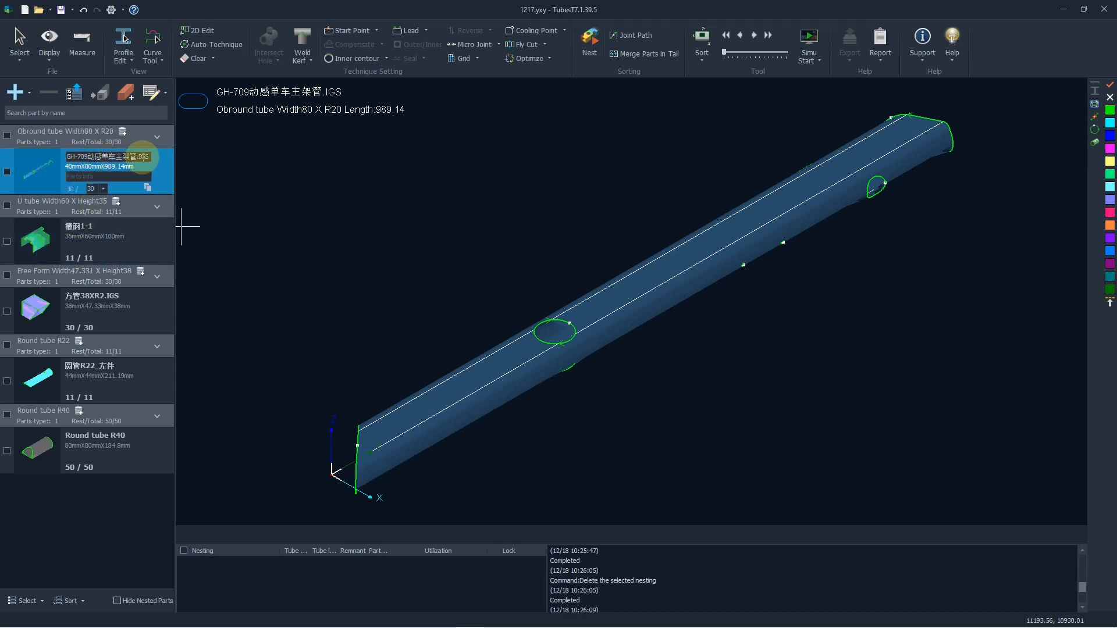
pyautogui.moveTo(150, 156); pyautogui.dragTo(42, 158)
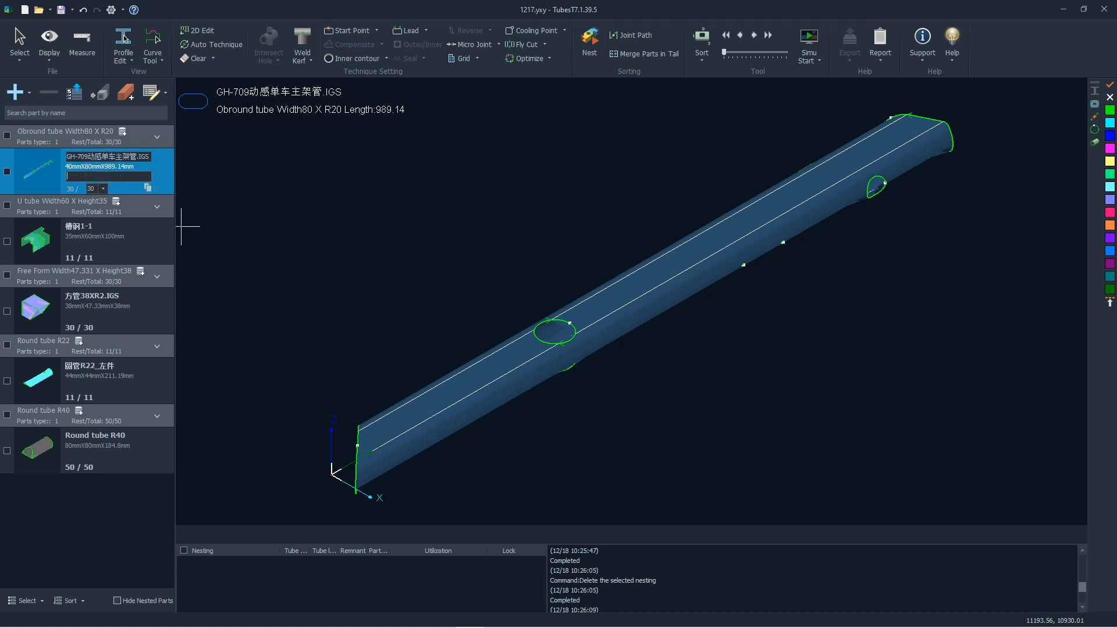
pyautogui.press('Return')
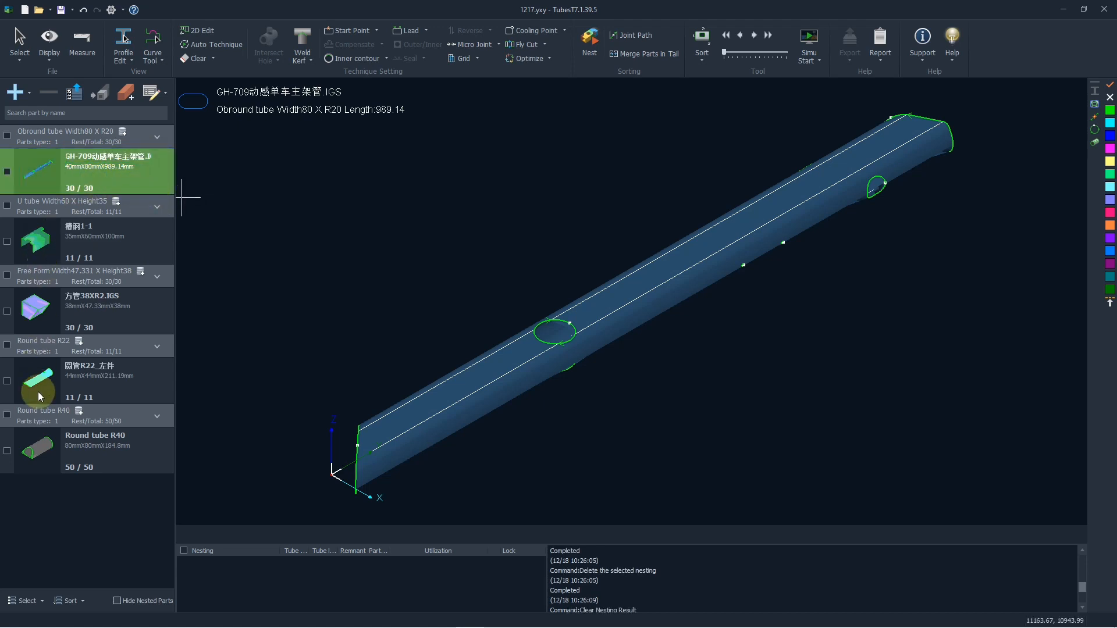
# - Display part Round tube R40 and open its details for inline editing in the parts list
pyautogui.click(39, 451)
pyautogui.click(128, 465)
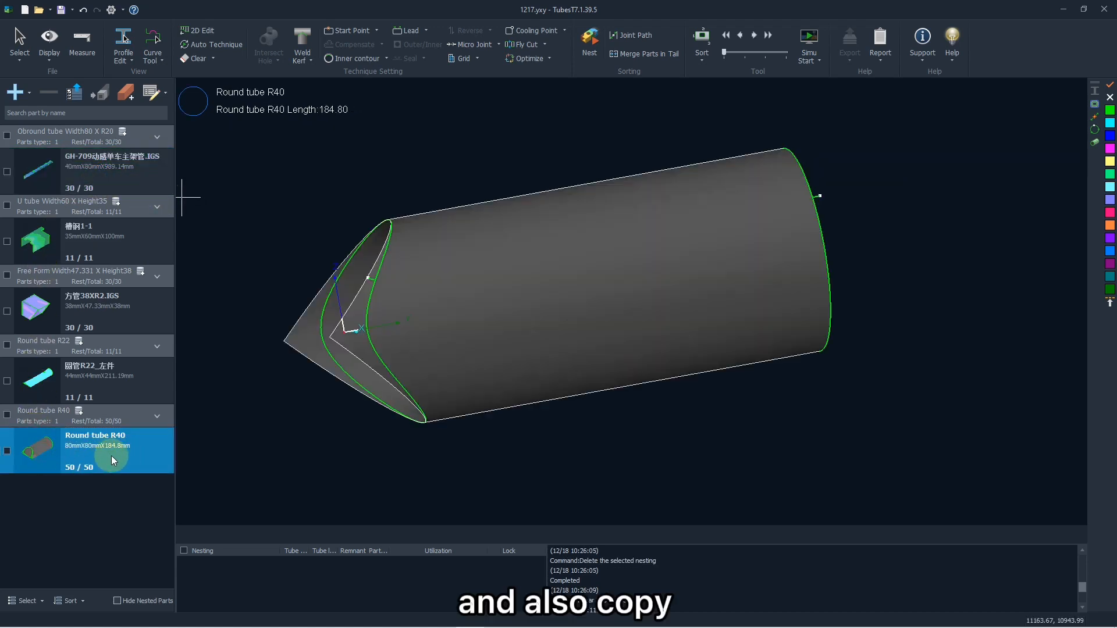
pyautogui.click(78, 456)
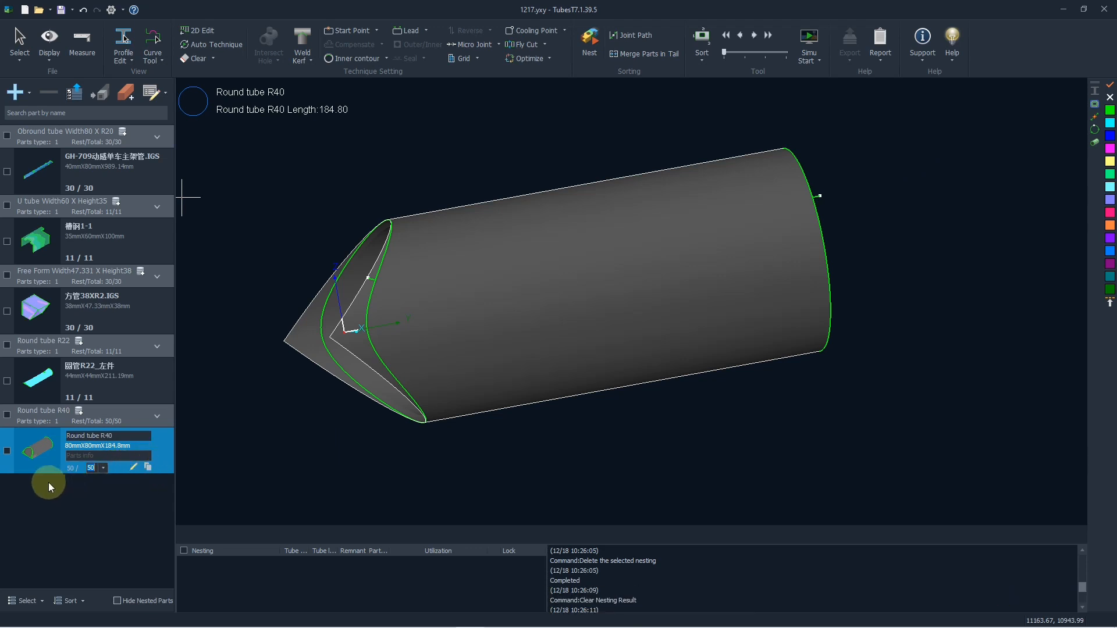
# - Display the U tube part 槽钢1-1 and examine its faces, including the one carrying the text "Friendess"
pyautogui.click(42, 250)
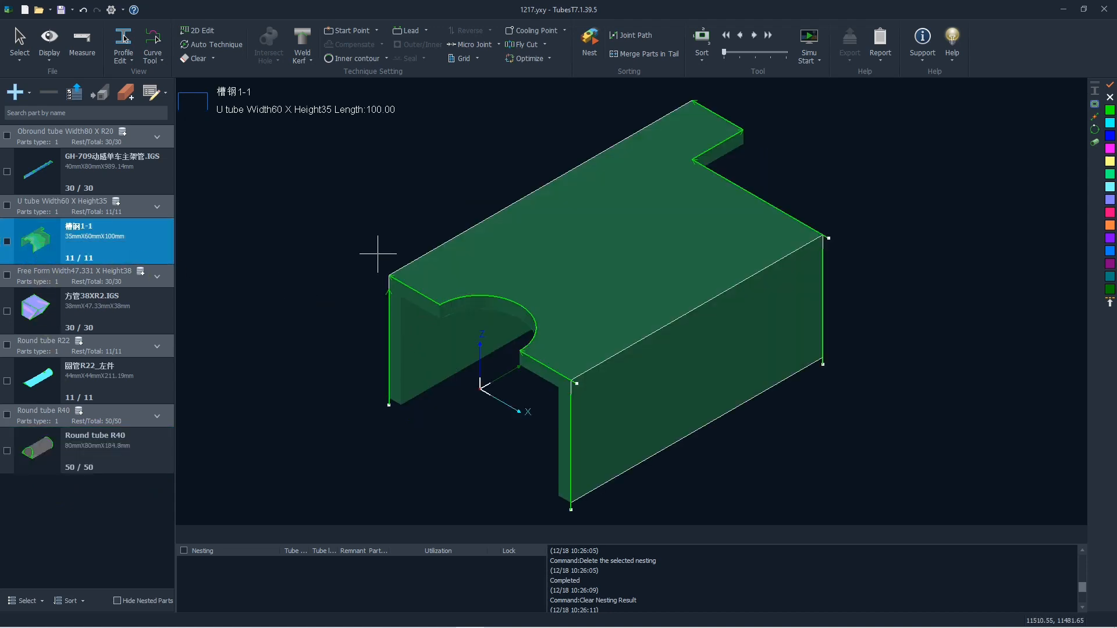
pyautogui.moveTo(379, 254); pyautogui.dragTo(399, 297, button='middle')
pyautogui.keyDown('shift'); pyautogui.scroll(1, 399, 297); pyautogui.keyUp('shift')
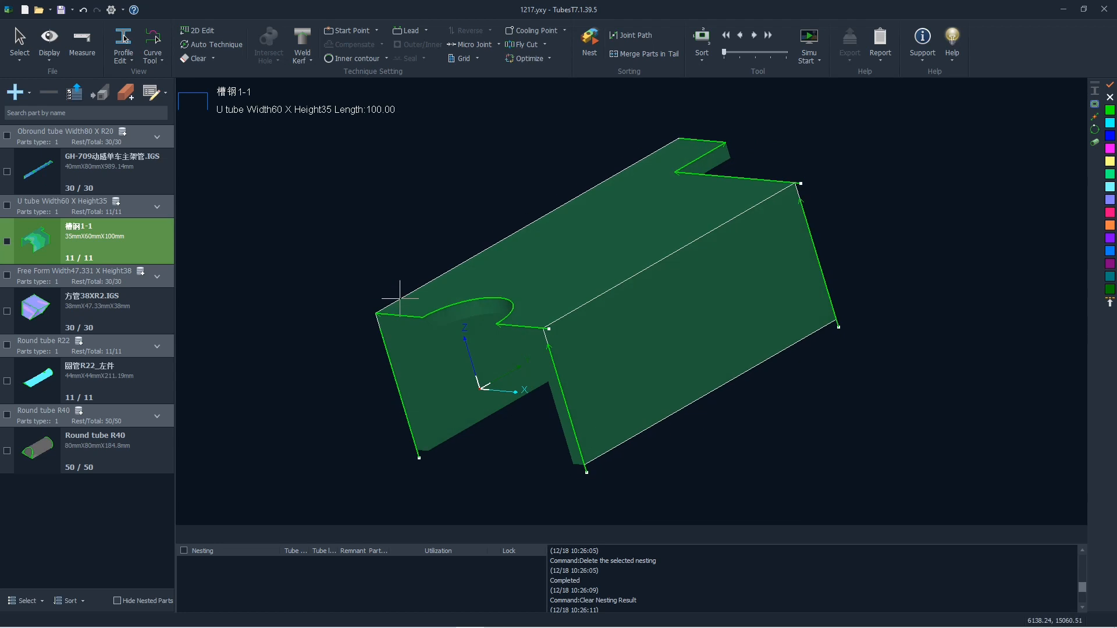
pyautogui.keyDown('shift'); pyautogui.scroll(-8, 401, 302); pyautogui.keyUp('shift')
pyautogui.keyDown('shift'); pyautogui.scroll(-10, 408, 304); pyautogui.keyUp('shift')
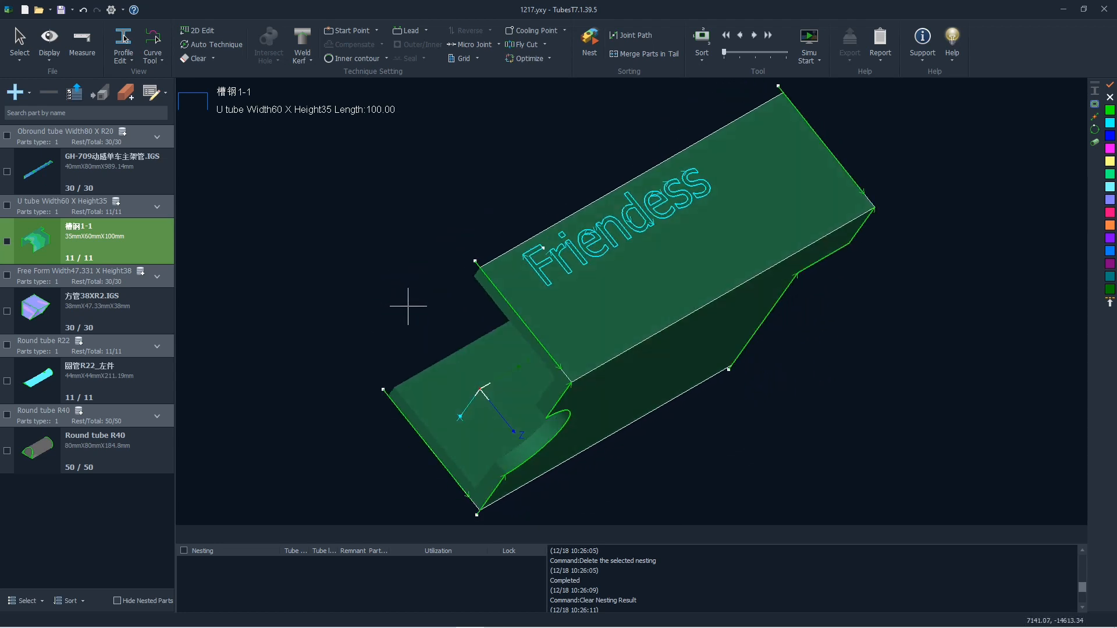
pyautogui.keyDown('shift'); pyautogui.scroll(-5, 407, 304); pyautogui.keyUp('shift')
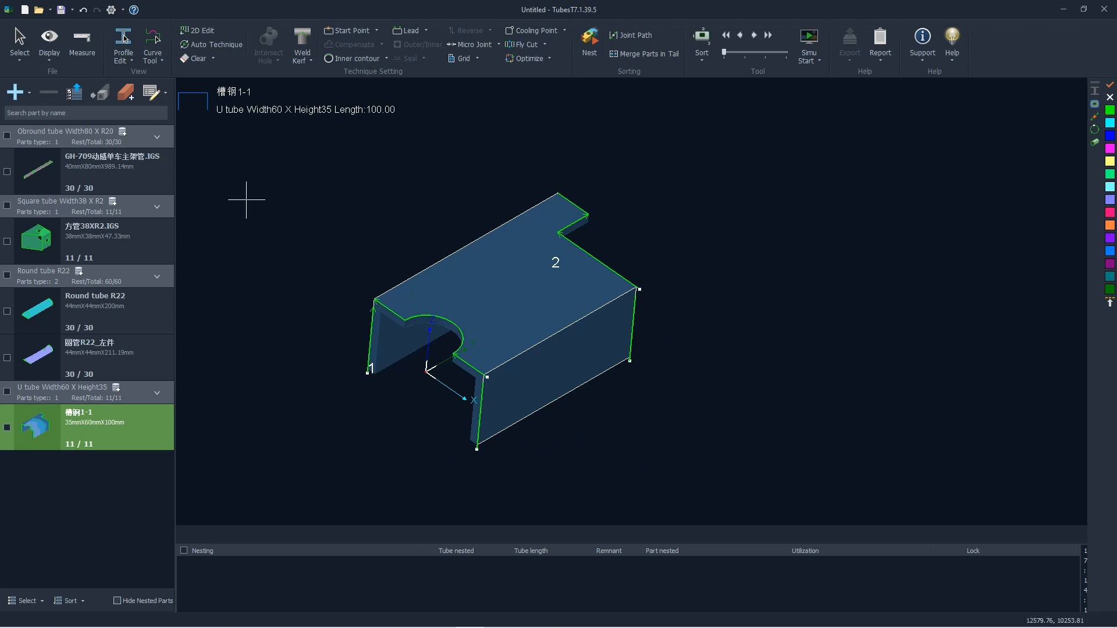
# - Draw and add an H Shape main tube with edges 100 and 200 mm, 10 mm thicknesses, 5 mm radius and 300 mm length
pyautogui.click(16, 92)
pyautogui.click(358, 267)
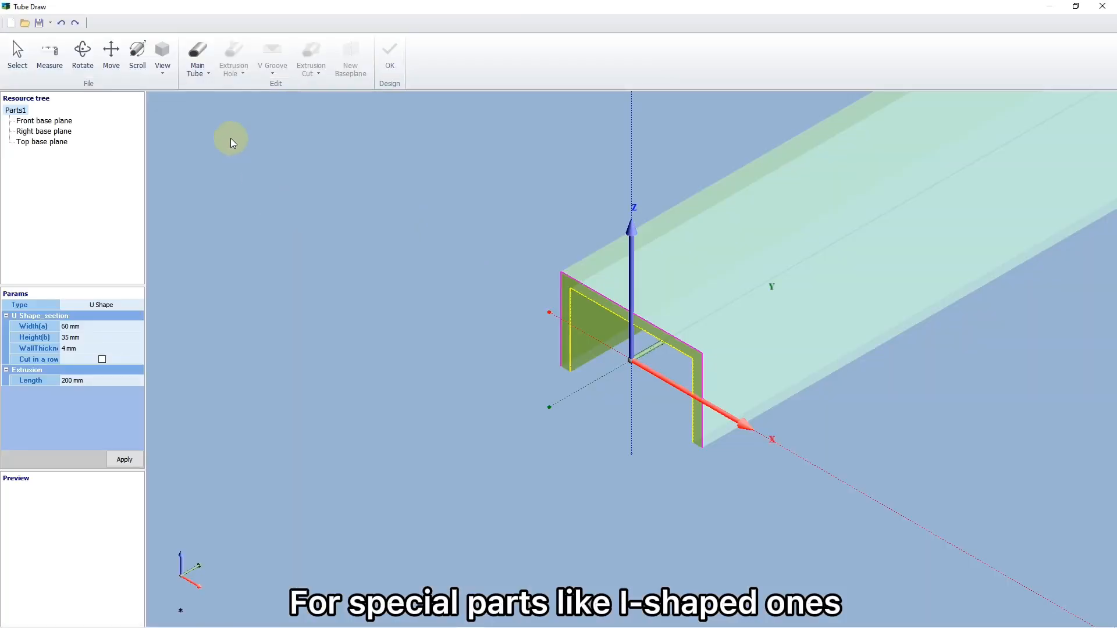
pyautogui.click(198, 64)
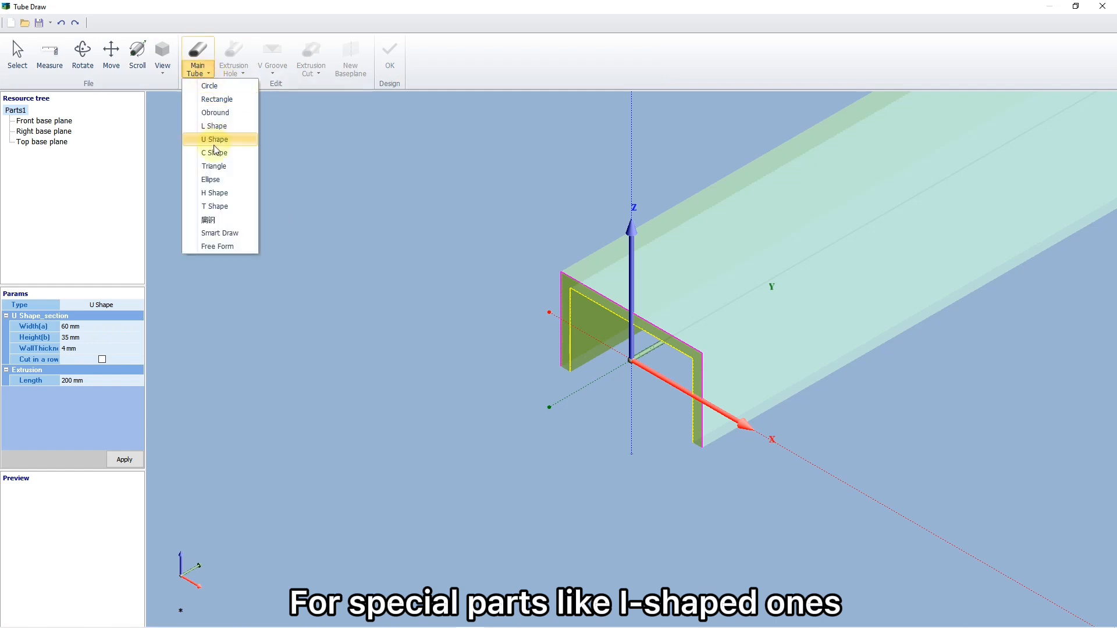
pyautogui.click(220, 196)
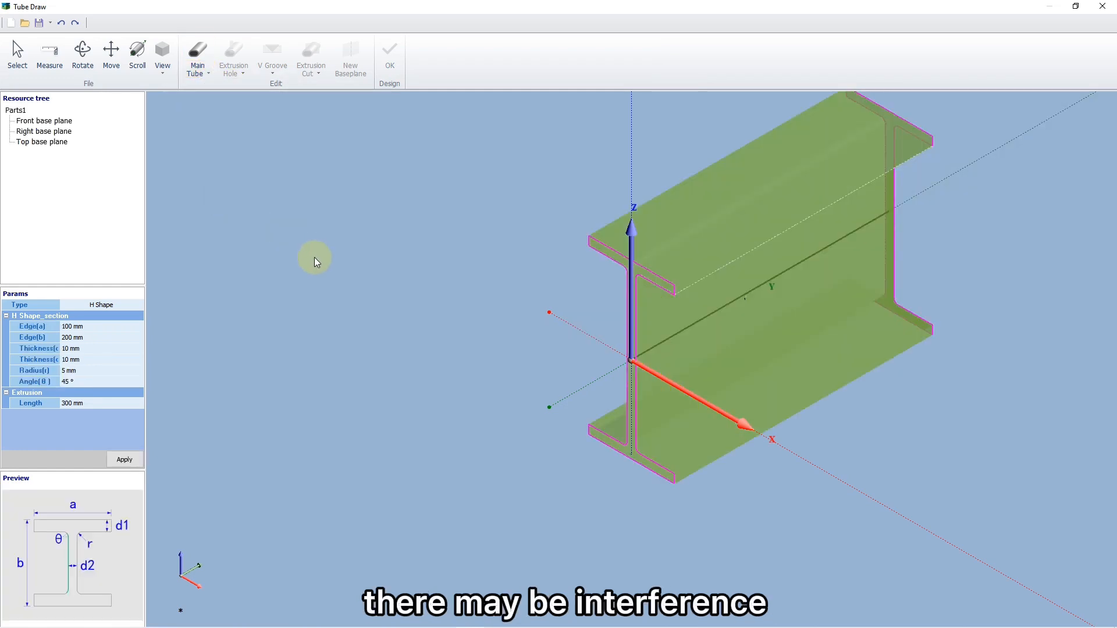
pyautogui.scroll(-2, 315, 258)
pyautogui.moveTo(552, 336); pyautogui.dragTo(512, 335, button='middle')
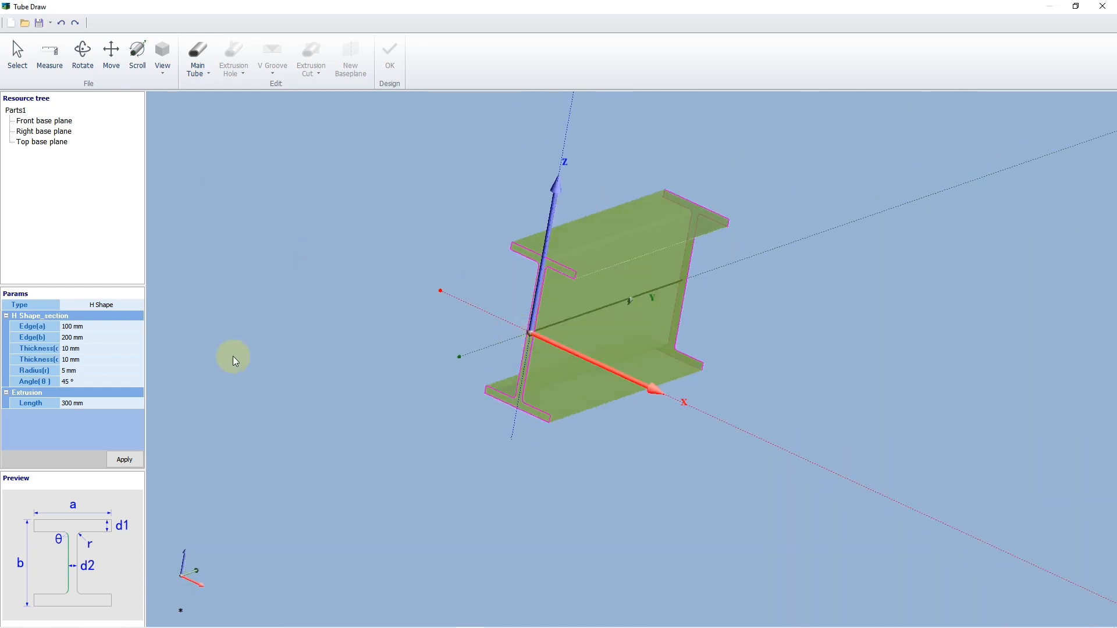
pyautogui.click(121, 458)
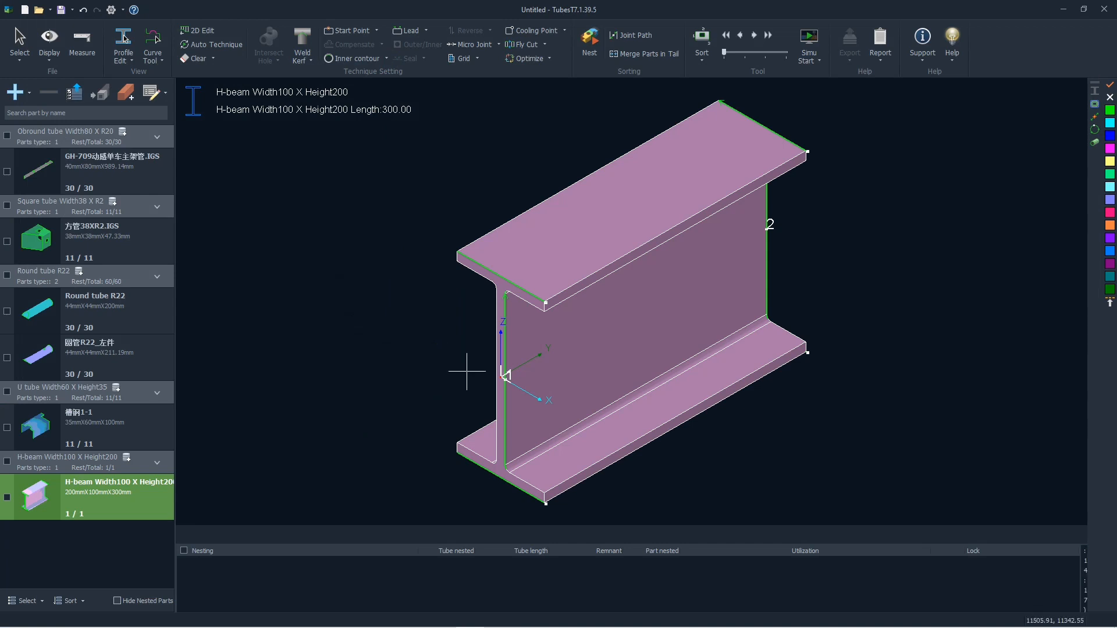
# - Turn on the 3D vector display and examine the cutting vectors where the H-beam's web meets its flanges
pyautogui.click(50, 58)
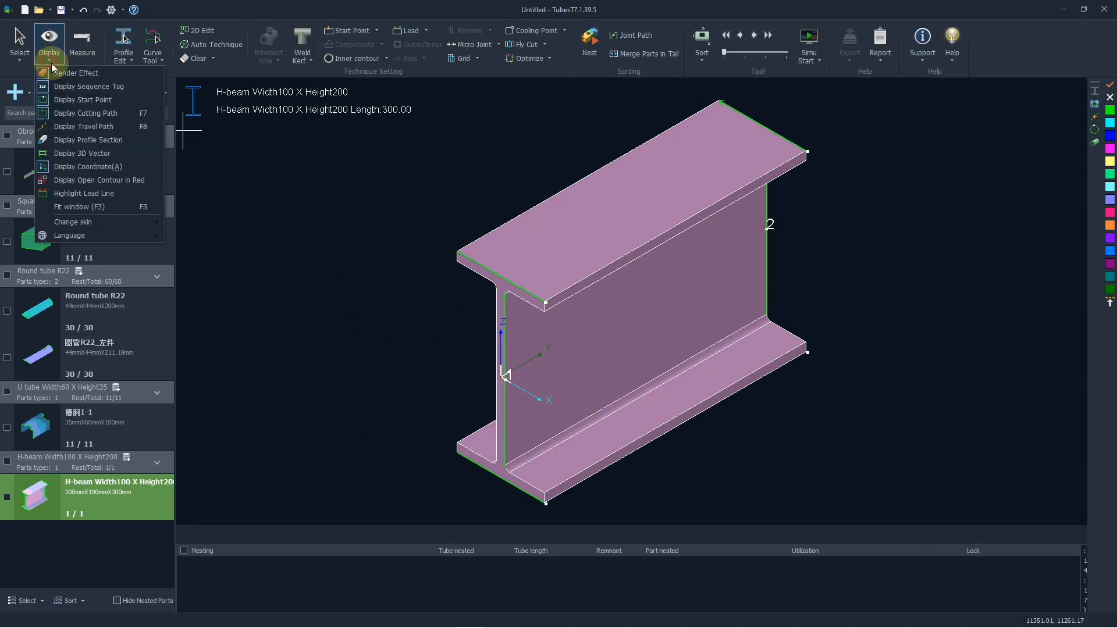
pyautogui.click(78, 153)
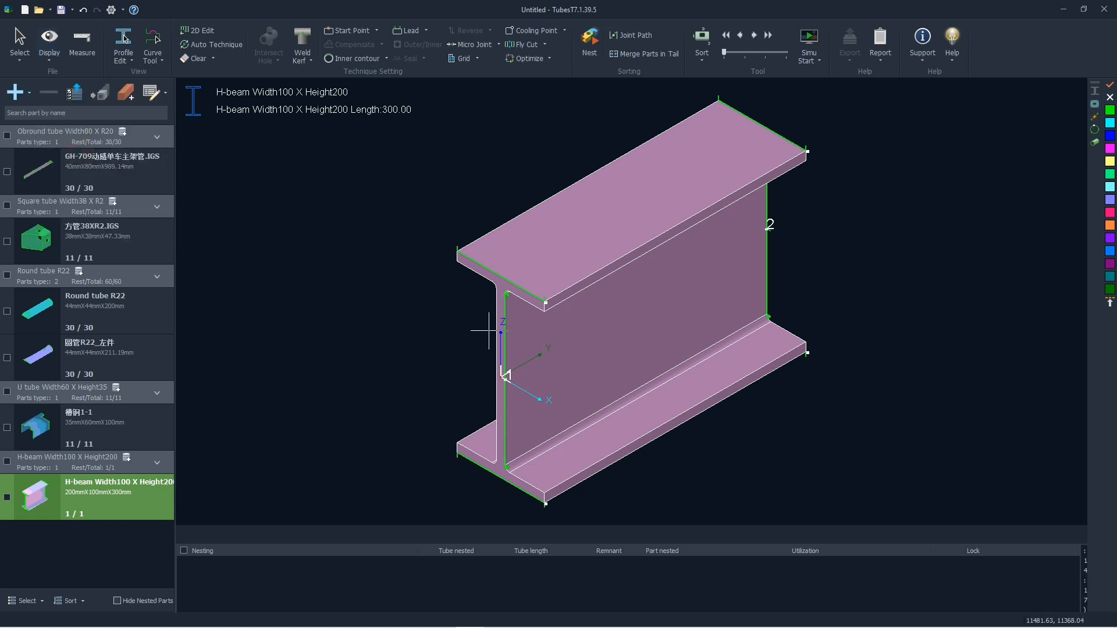
pyautogui.scroll(3, 418, 307)
pyautogui.scroll(-1, 452, 282)
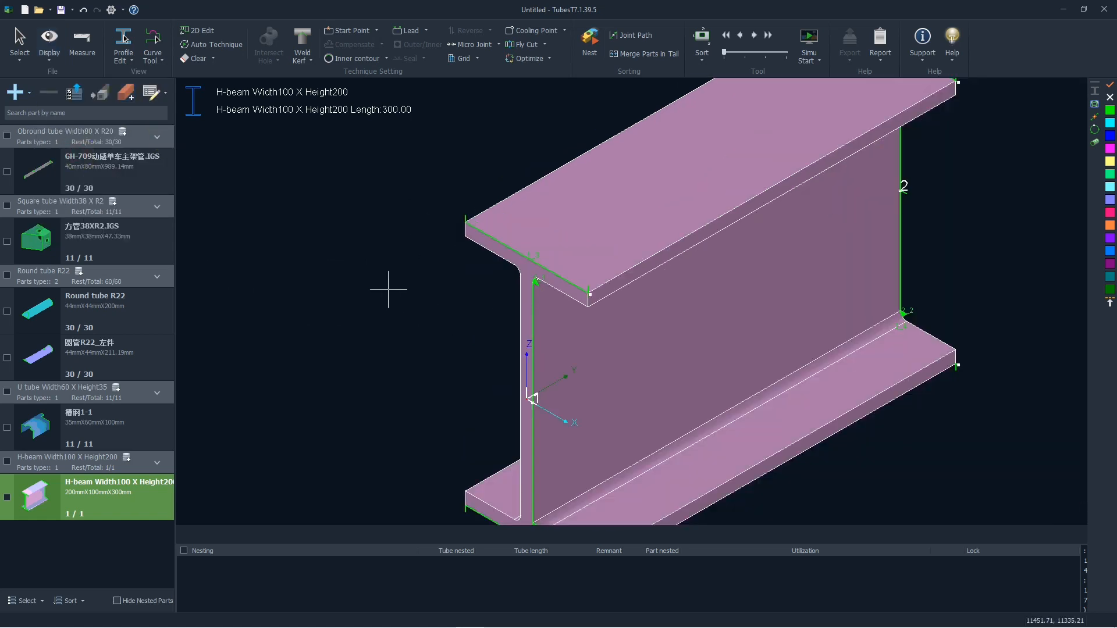
pyautogui.moveTo(547, 293); pyautogui.dragTo(537, 271, button='middle')
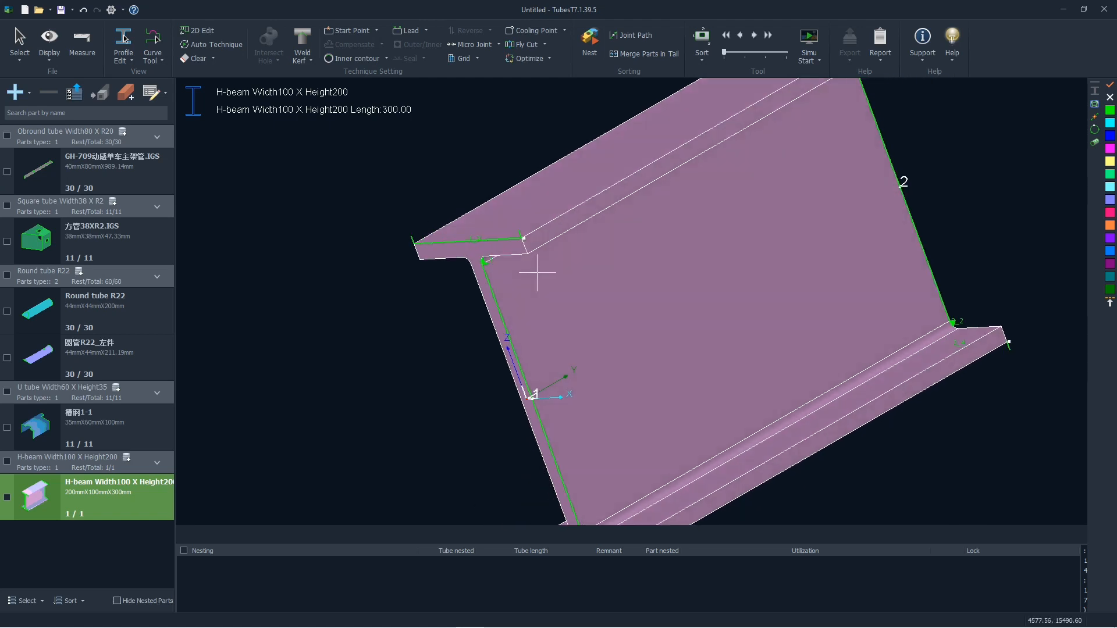
pyautogui.scroll(8, 499, 268)
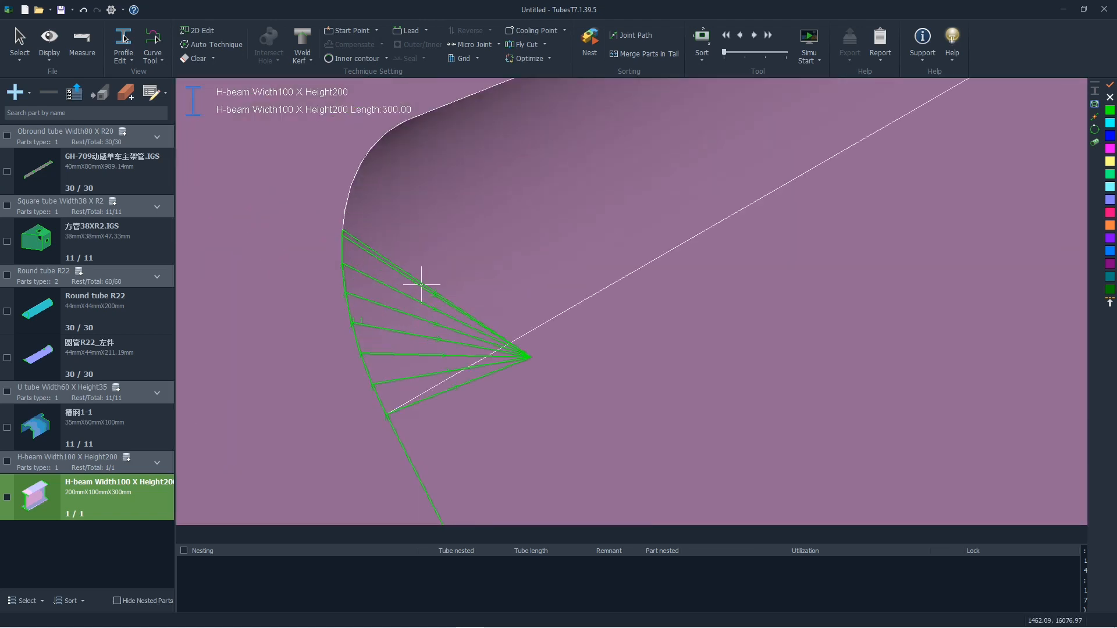
pyautogui.scroll(-6, 515, 352)
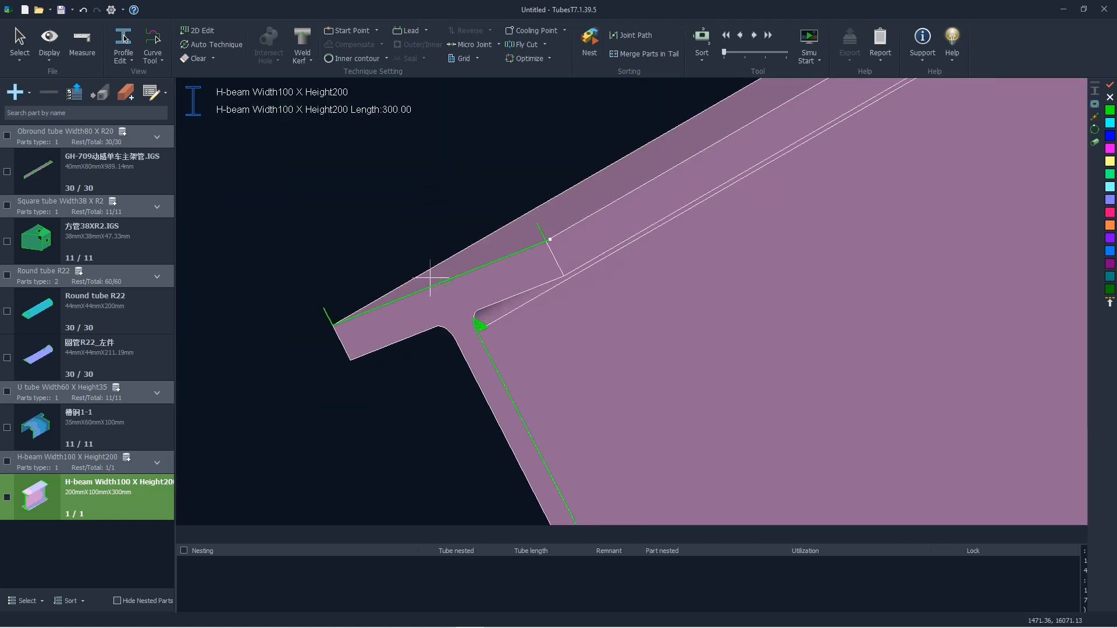
pyautogui.scroll(-5, 445, 309)
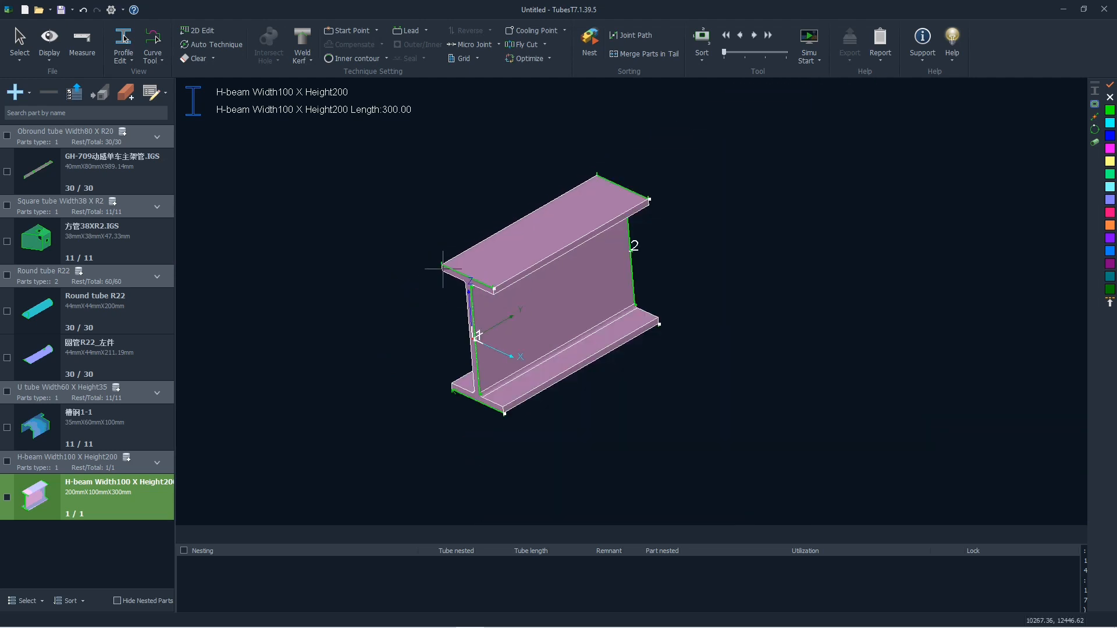
pyautogui.scroll(4, 466, 344)
pyautogui.moveTo(484, 399); pyautogui.dragTo(439, 260, button='middle')
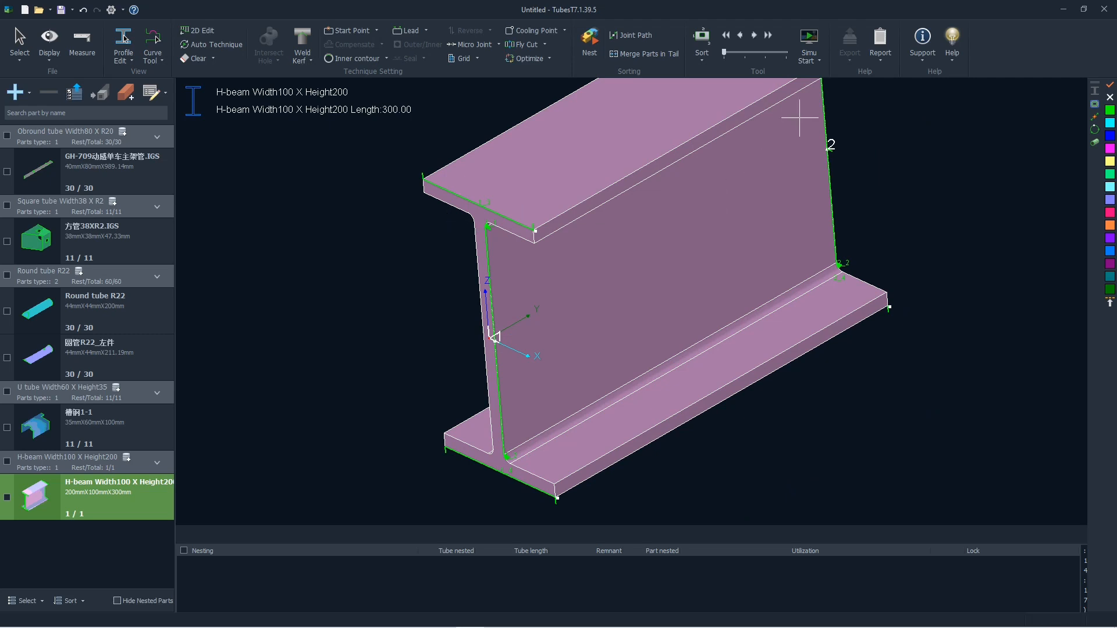
# - Start the cutting simulation of the H-beam and proceed to the 3D Vector function for modifying its contour vectors
pyautogui.click(816, 64)
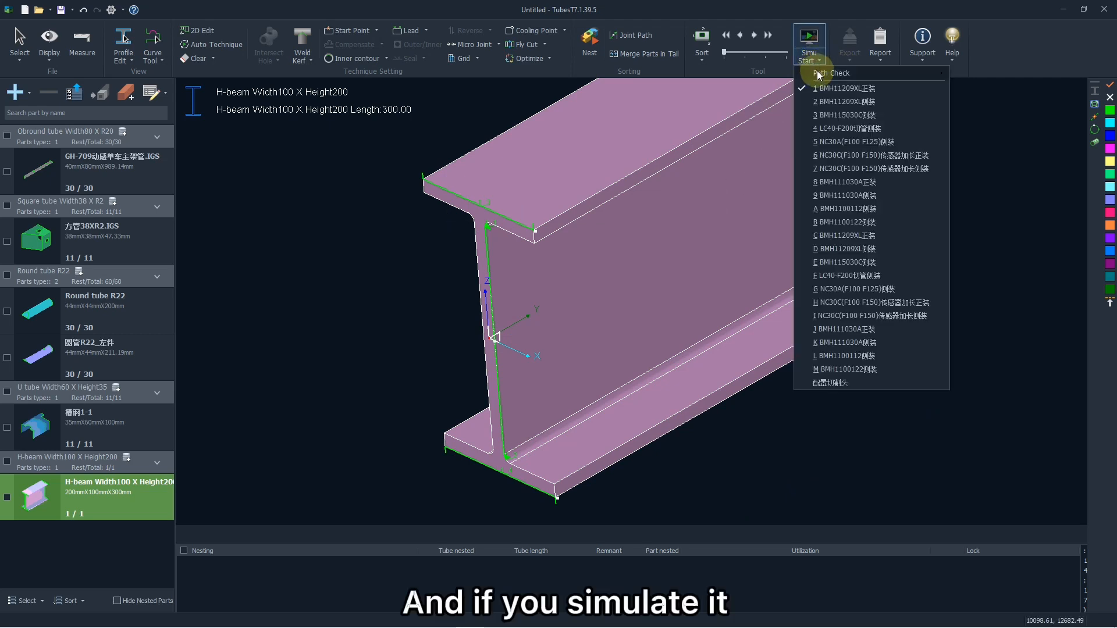
pyautogui.moveTo(849, 74)
pyautogui.click(809, 40)
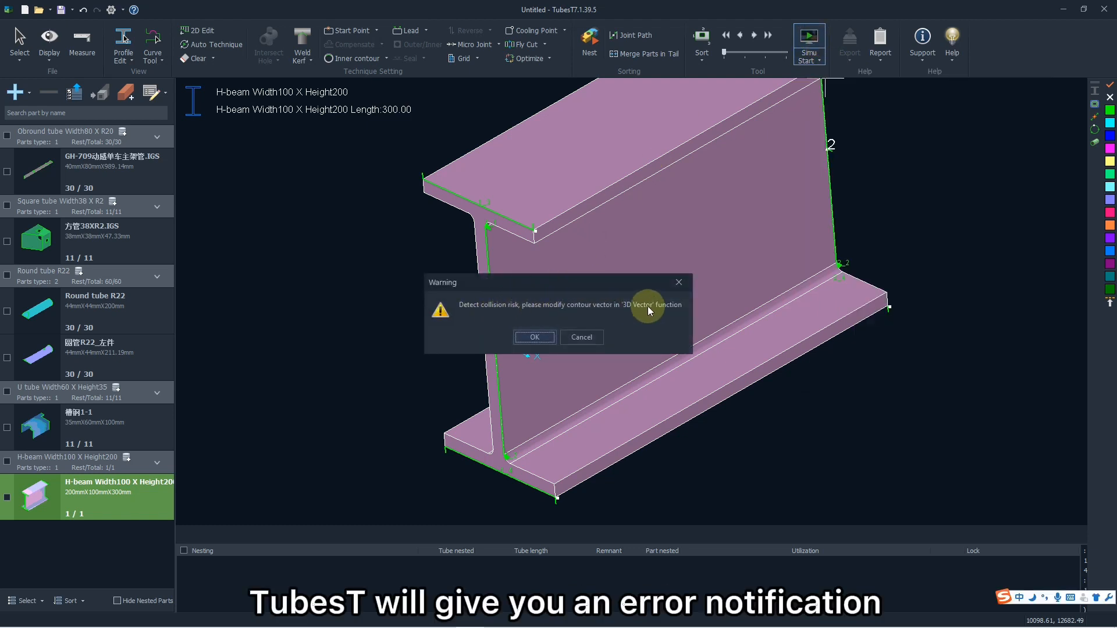
pyautogui.click(550, 338)
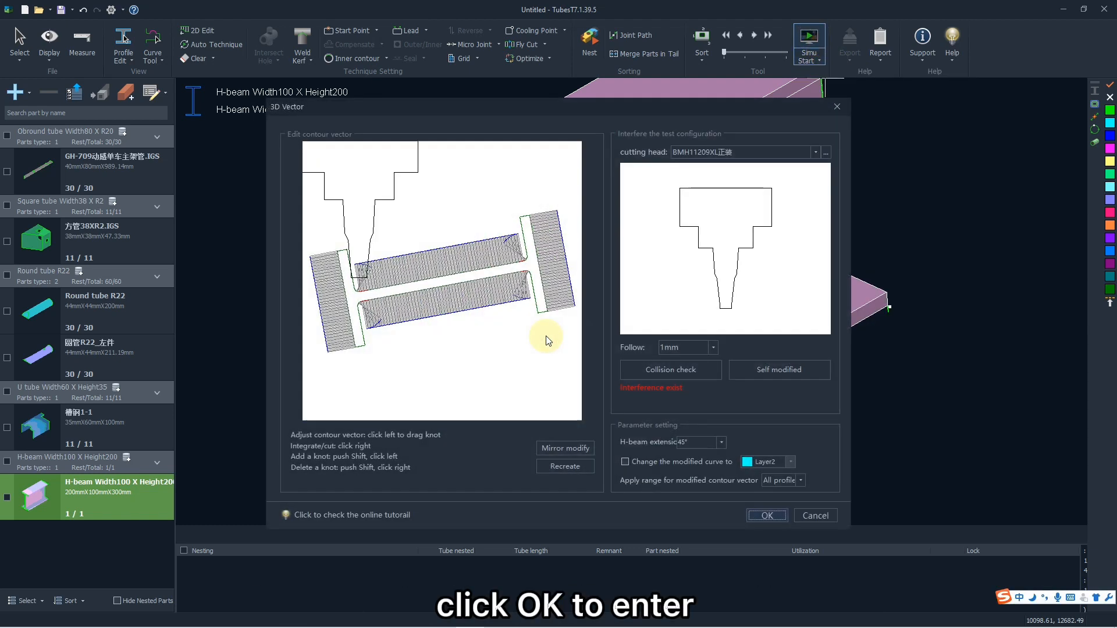
# - Run a collision check on the H-beam's contour vectors, then correct them with Self modified and apply the result
pyautogui.click(360, 272)
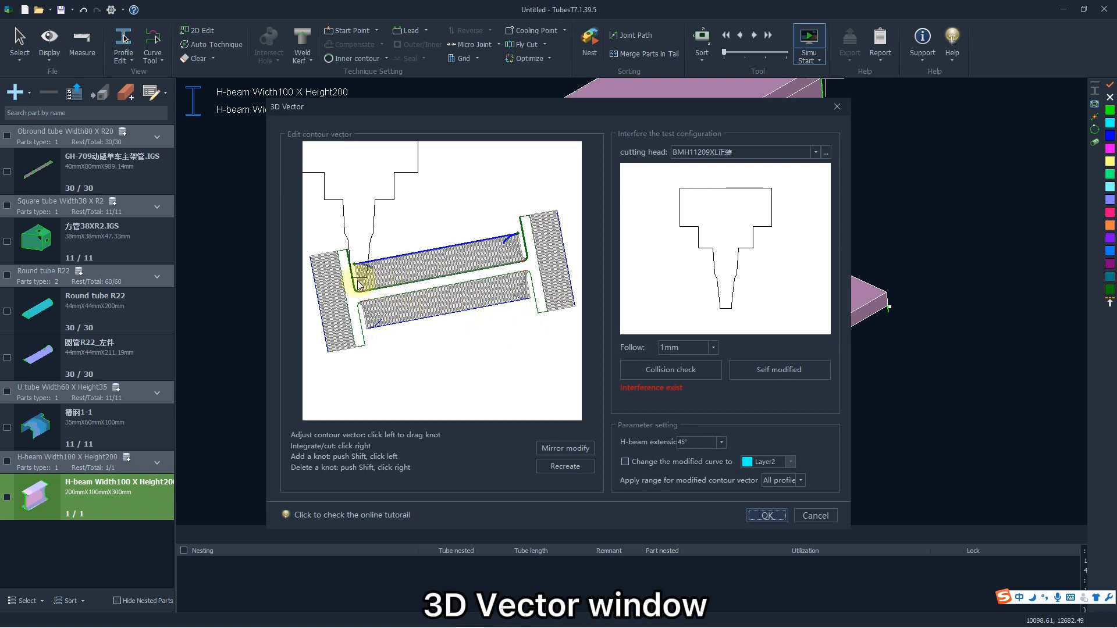
pyautogui.click(527, 251)
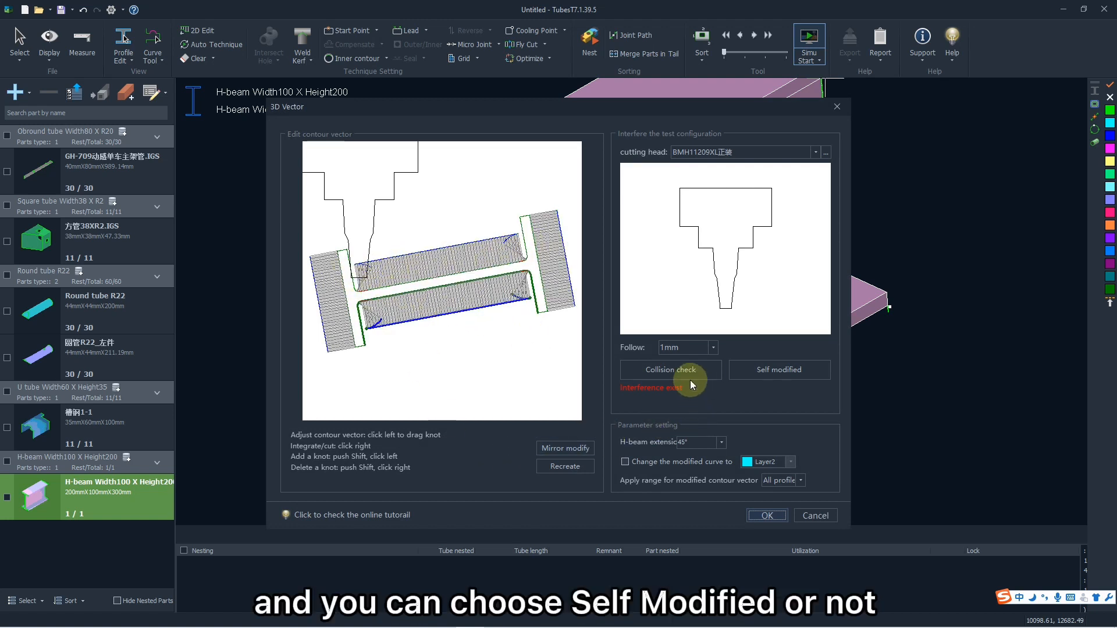
pyautogui.click(667, 373)
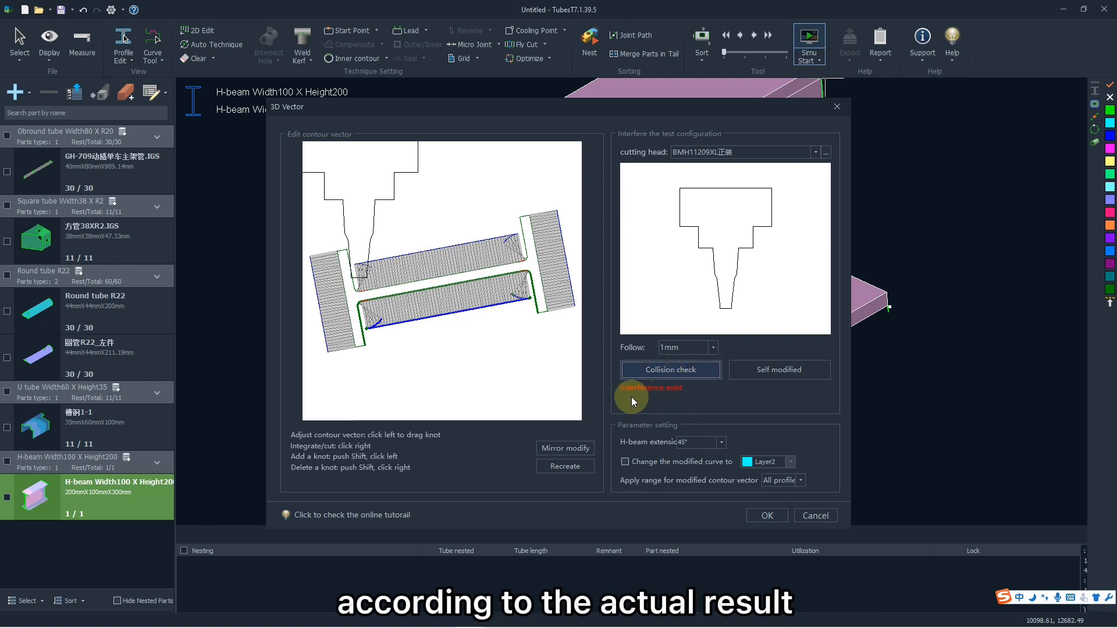
pyautogui.click(754, 373)
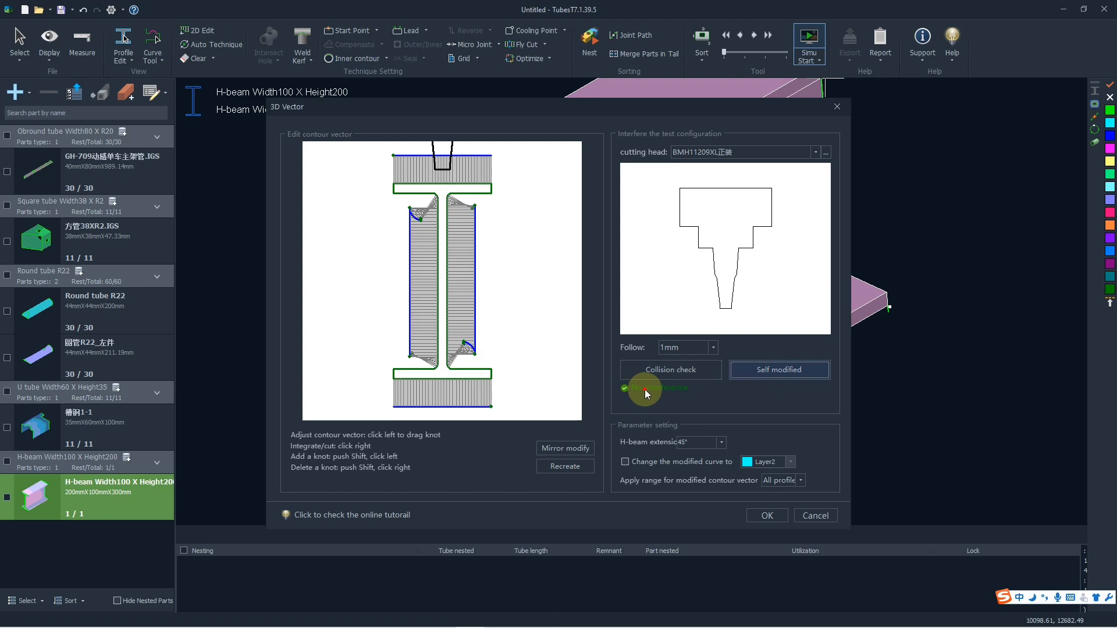
pyautogui.click(763, 514)
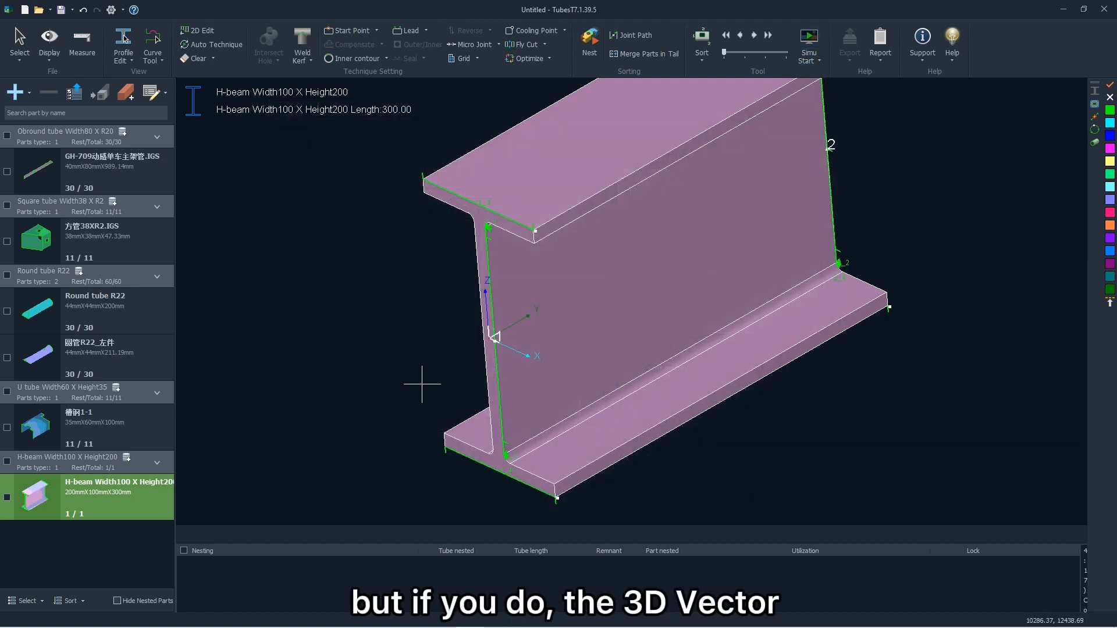
# - Inspect the modified 3D vectors at the H-beam's web and flange corners
pyautogui.scroll(5, 491, 225)
pyautogui.scroll(-6, 491, 226)
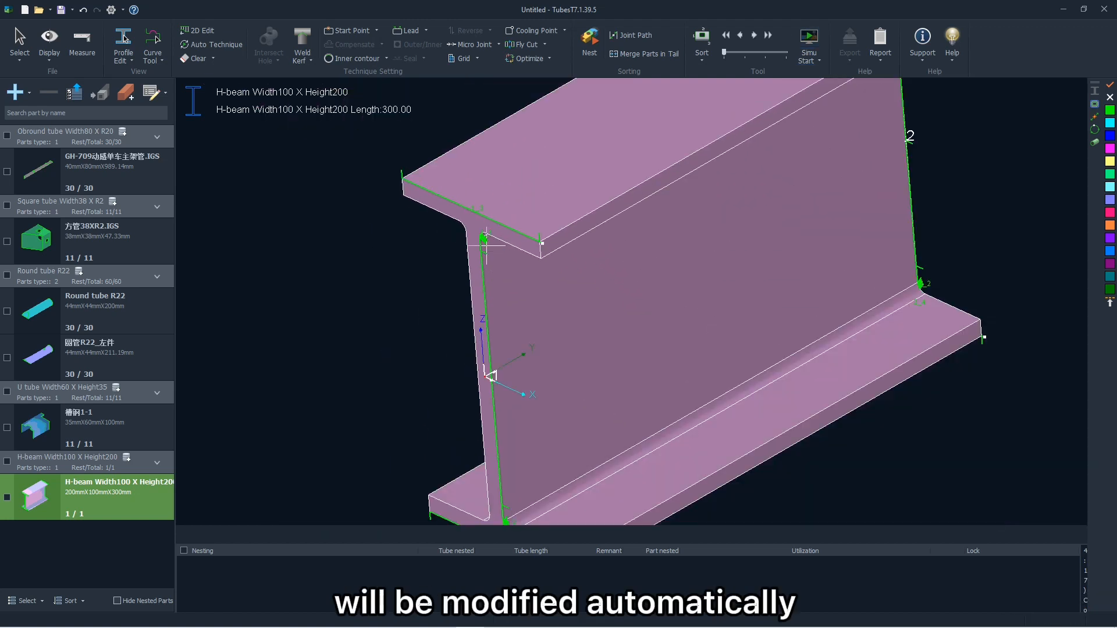
pyautogui.scroll(-2, 439, 318)
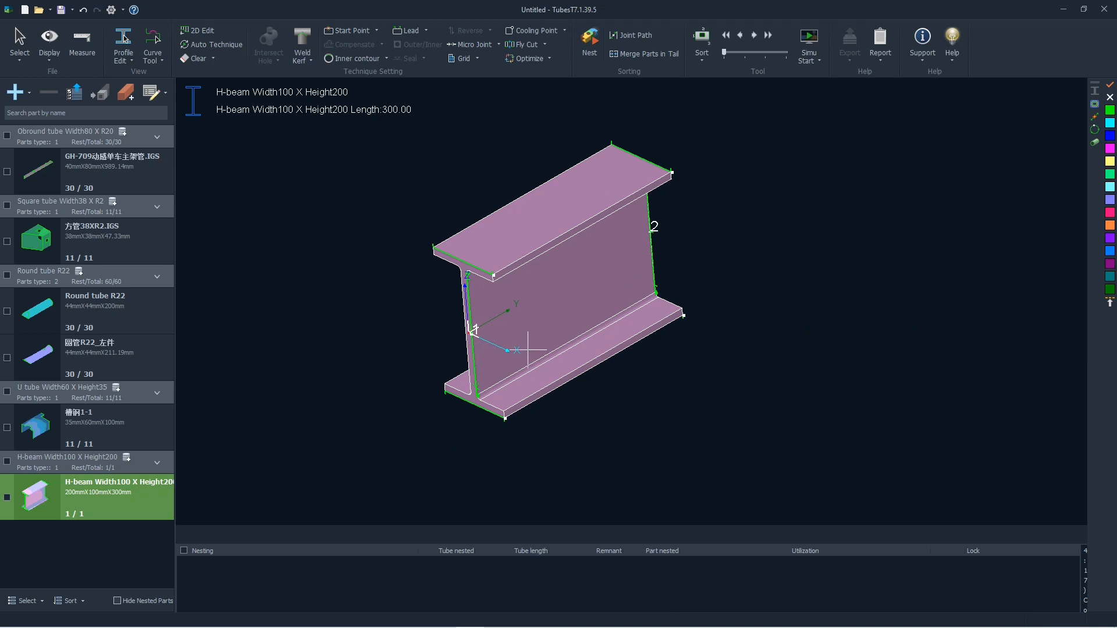
pyautogui.scroll(-1, 530, 312)
pyautogui.scroll(3, 530, 311)
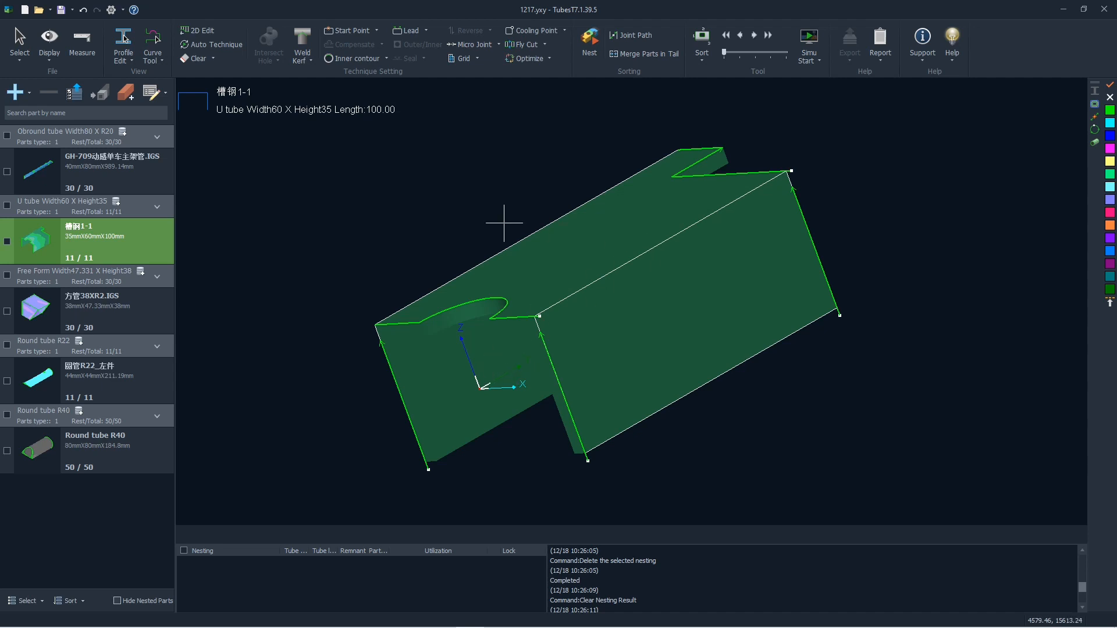
# - Start automatic nesting of all parts and set the tube length of the Free Form Width47.331 section to 6000 mm
pyautogui.moveTo(468, 243); pyautogui.dragTo(472, 250, button='middle')
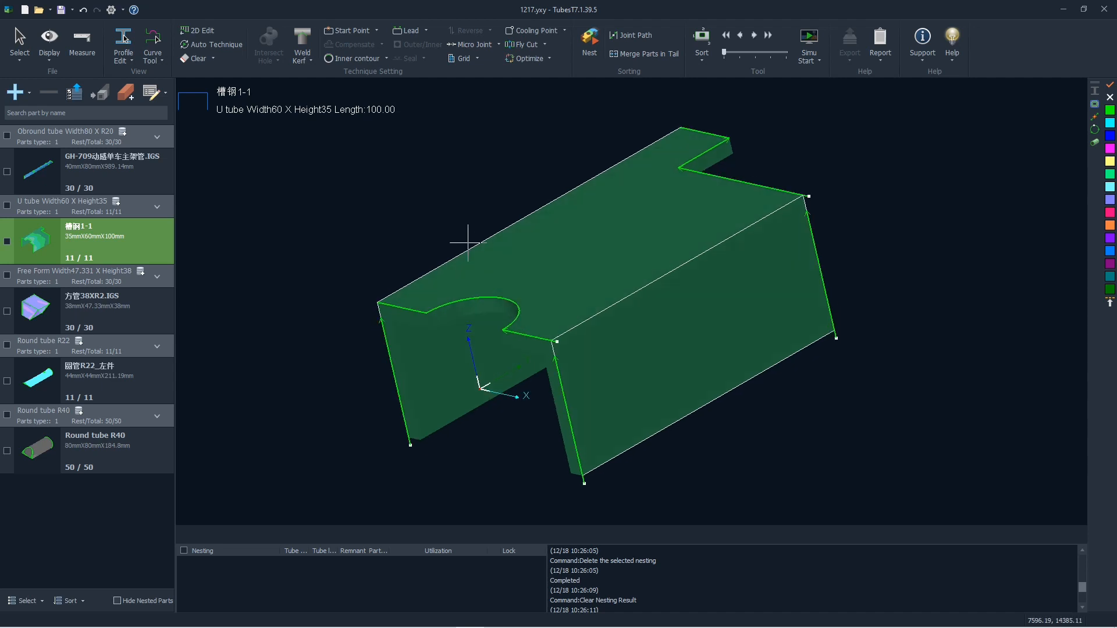
pyautogui.click(589, 45)
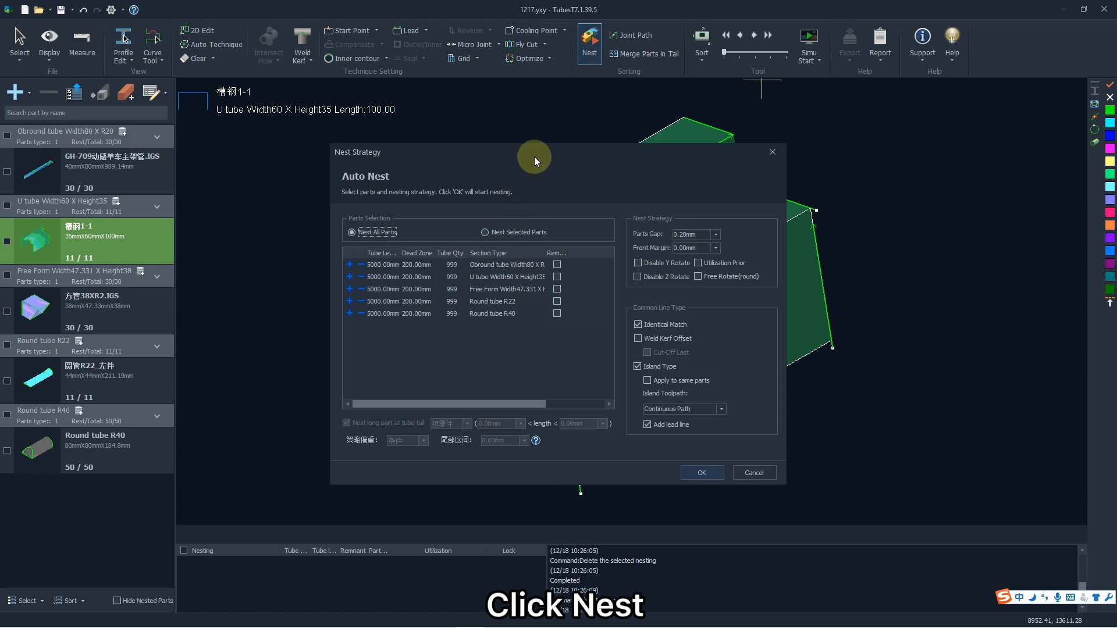
pyautogui.moveTo(534, 156); pyautogui.dragTo(537, 150)
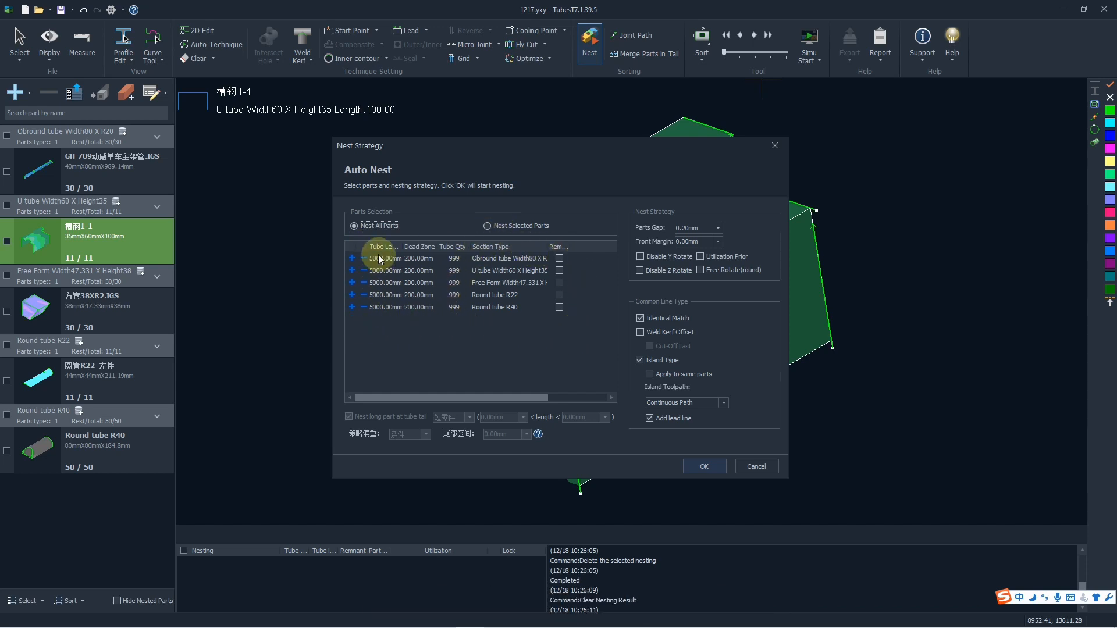
pyautogui.click(385, 284)
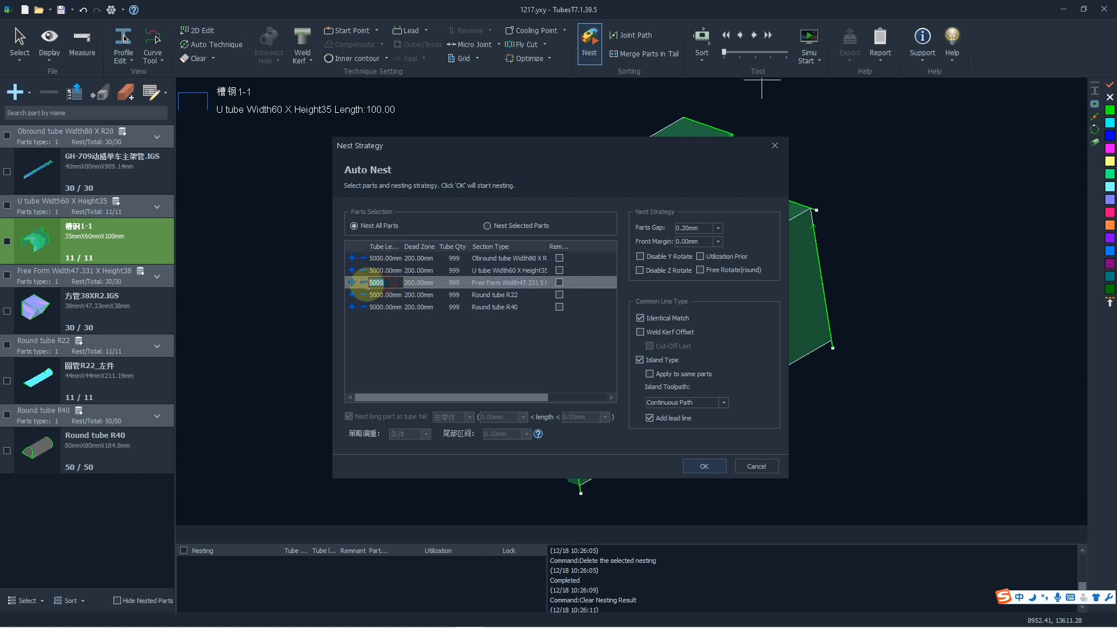
pyautogui.doubleClick(378, 283)
pyautogui.write('6000')
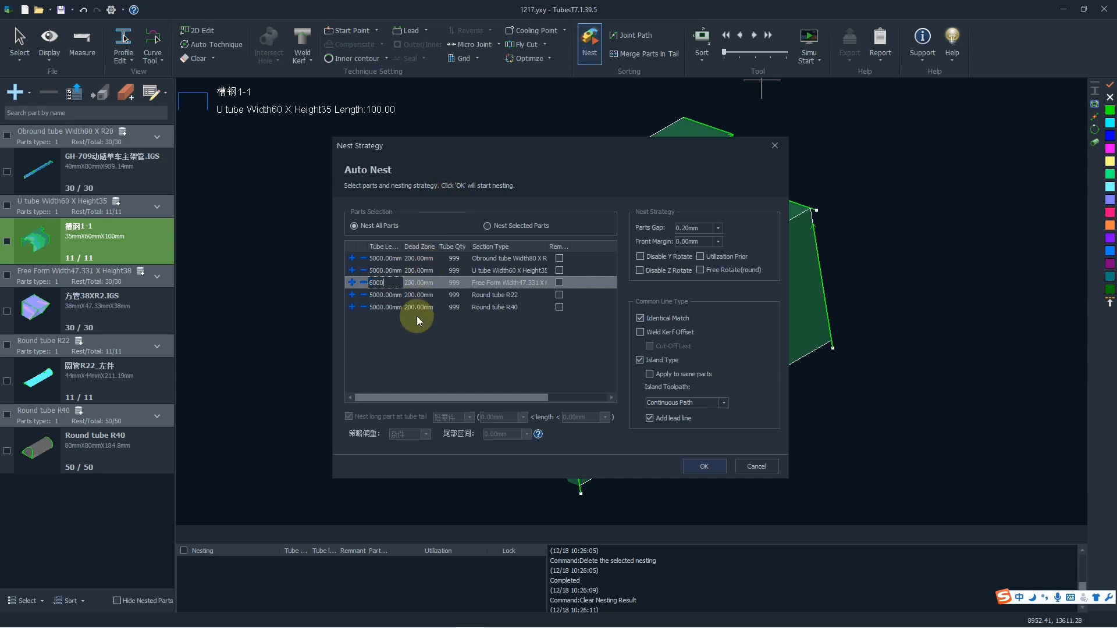
pyautogui.press('Return')
# - Review the dead zone and tube quantity settings of the listed tube sections in the nest strategy
pyautogui.click(417, 258)
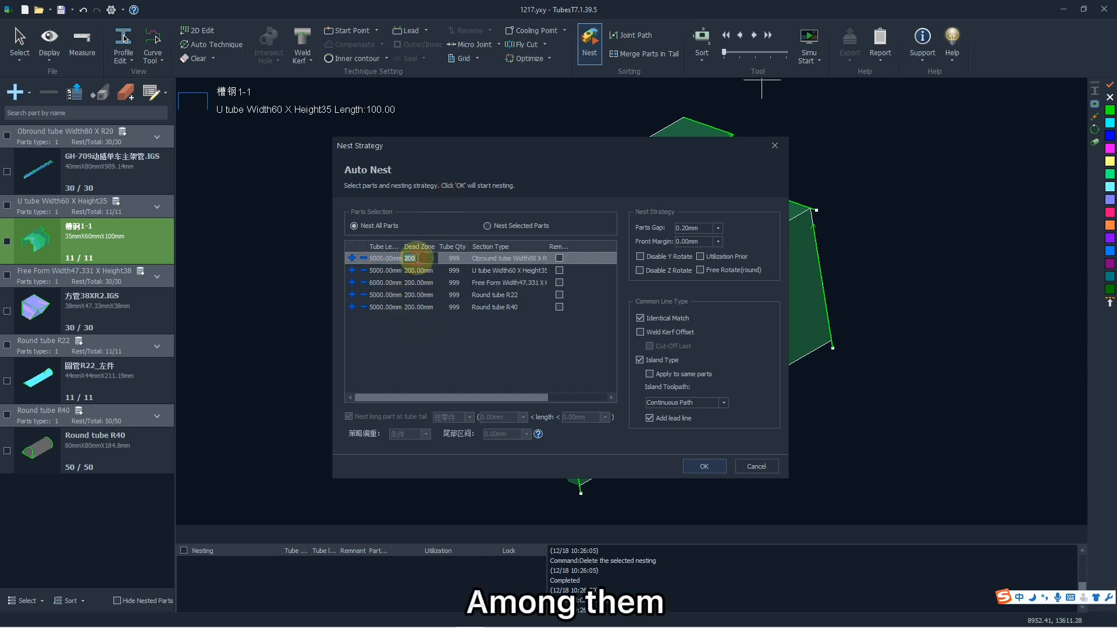
pyautogui.doubleClick(413, 257)
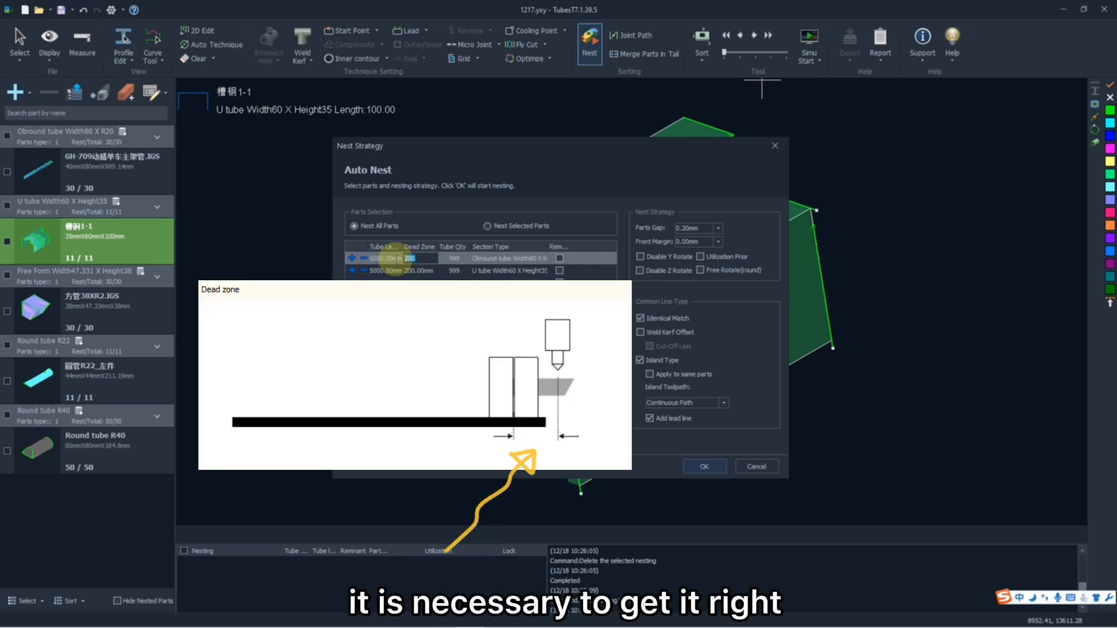
pyautogui.doubleClick(414, 271)
pyautogui.doubleClick(454, 258)
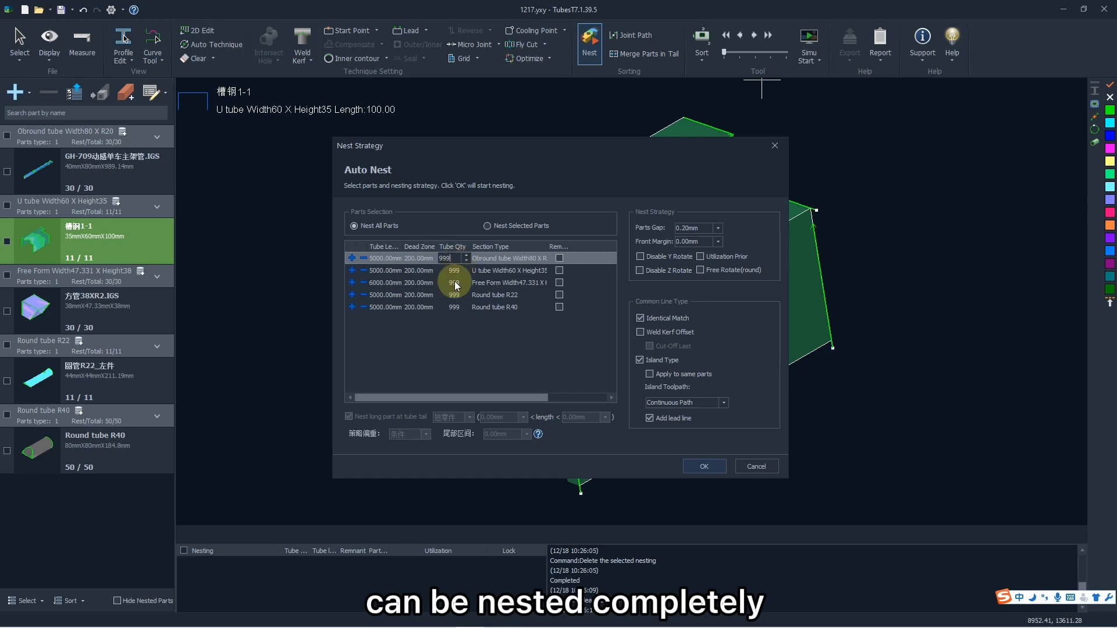
pyautogui.click(454, 271)
pyautogui.click(452, 257)
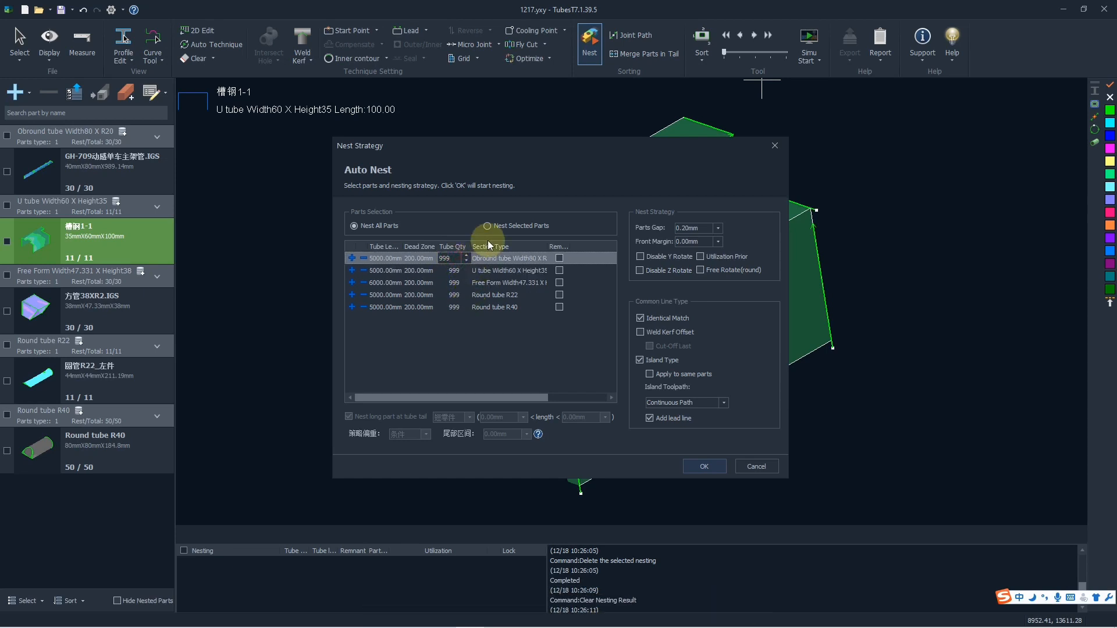
pyautogui.click(498, 258)
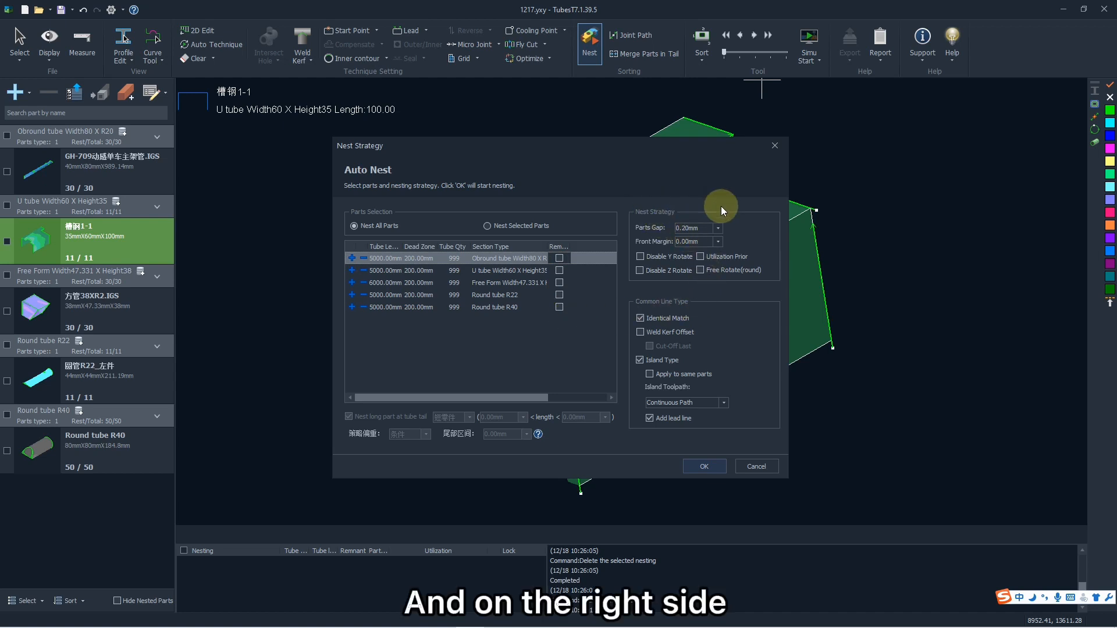
# - Set the parts gap to 2 mm and run the automatic nesting
pyautogui.click(711, 228)
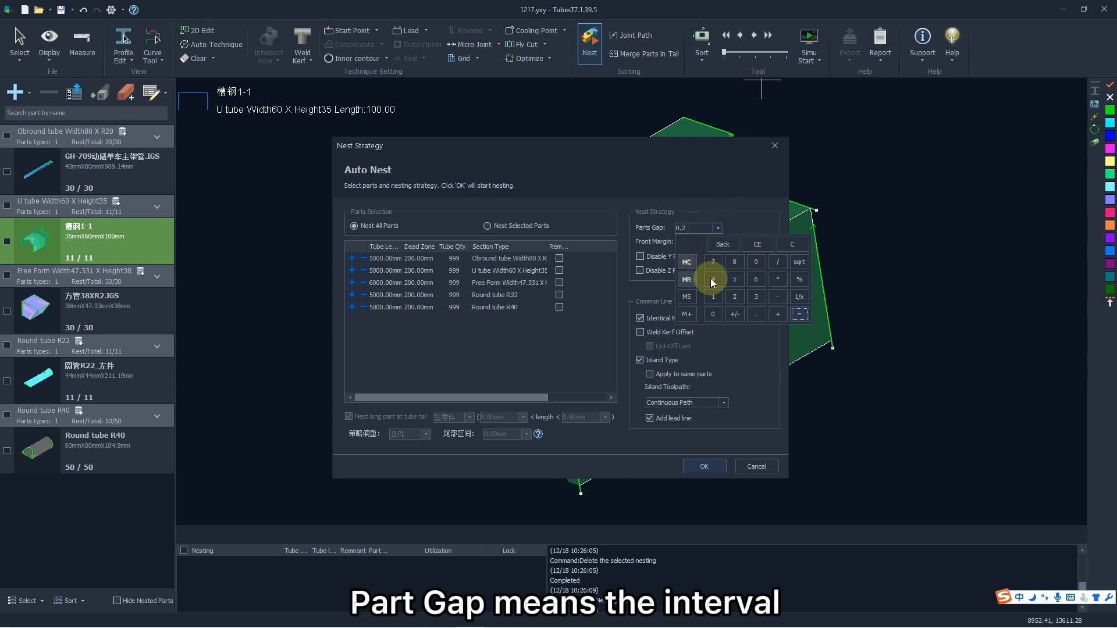
pyautogui.click(734, 296)
pyautogui.click(799, 314)
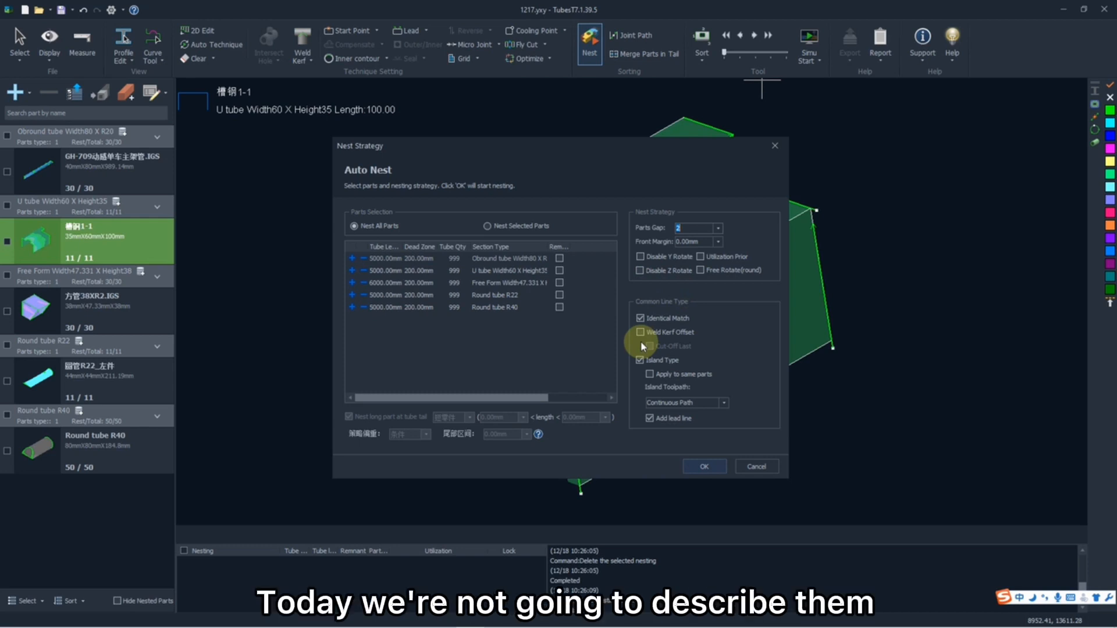
pyautogui.click(701, 466)
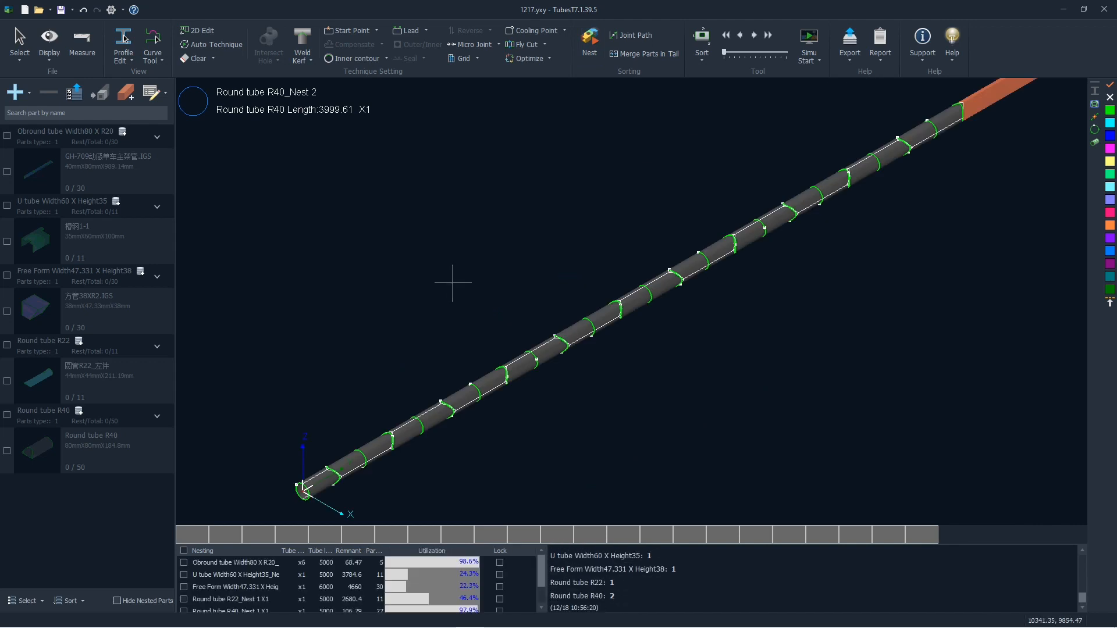
# - Inspect the cutting contours between adjacent parts on the Round tube R40 Nest 2 layout
pyautogui.scroll(-4, 456, 281)
pyautogui.scroll(4, 442, 317)
pyautogui.scroll(-1, 440, 327)
pyautogui.scroll(8, 318, 410)
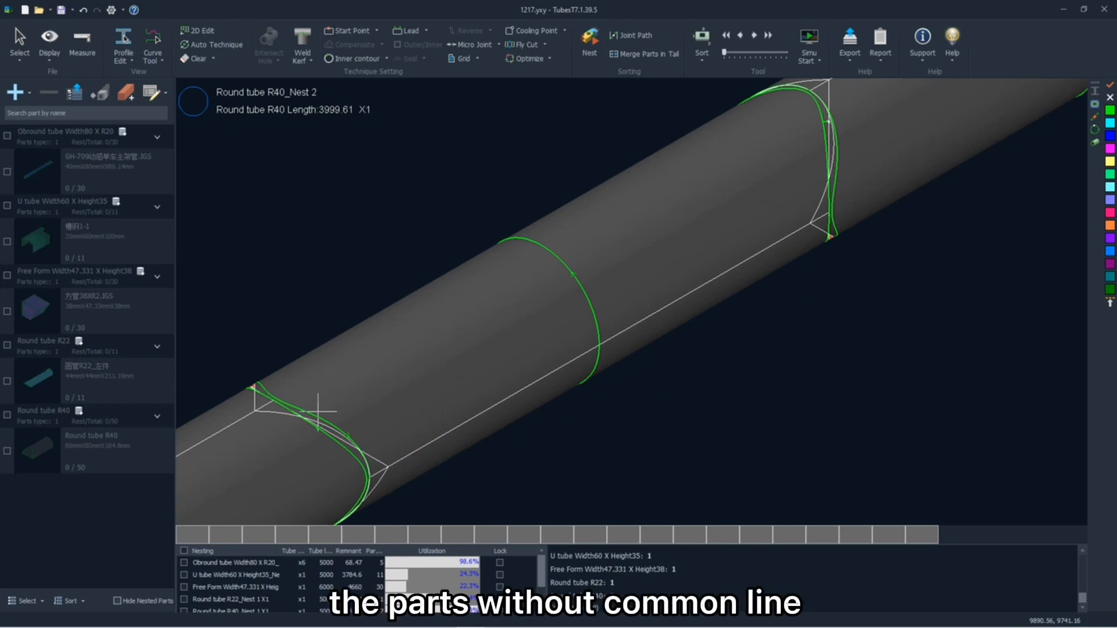
pyautogui.scroll(-3, 317, 410)
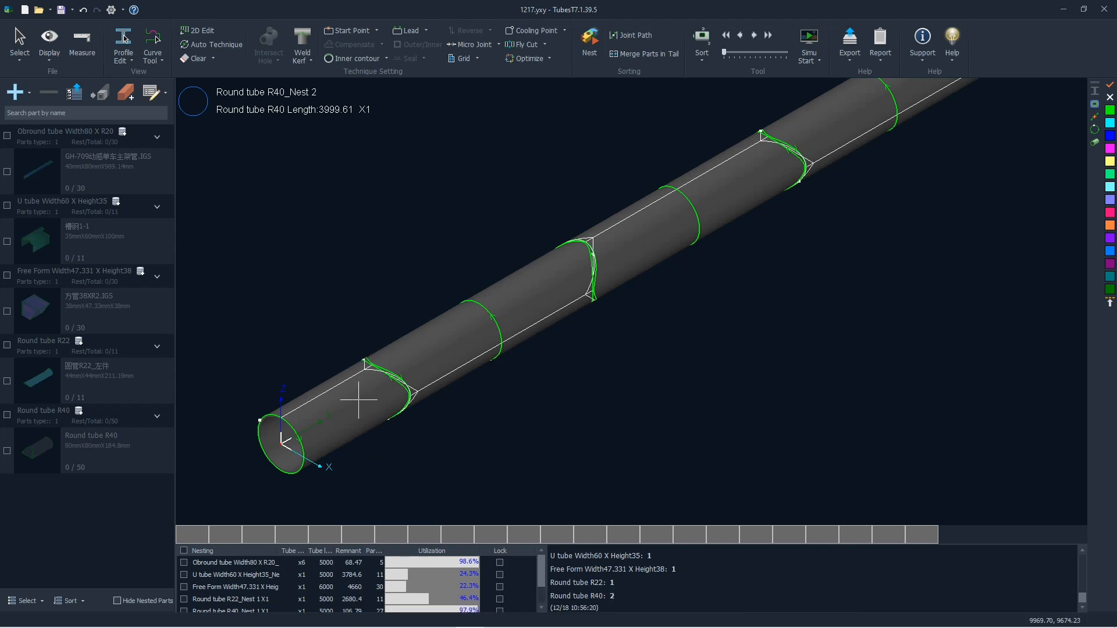
# - View the nesting layouts of the obround, free form and U tubes, and examine the U tube's part arrangement
pyautogui.click(324, 562)
pyautogui.click(305, 574)
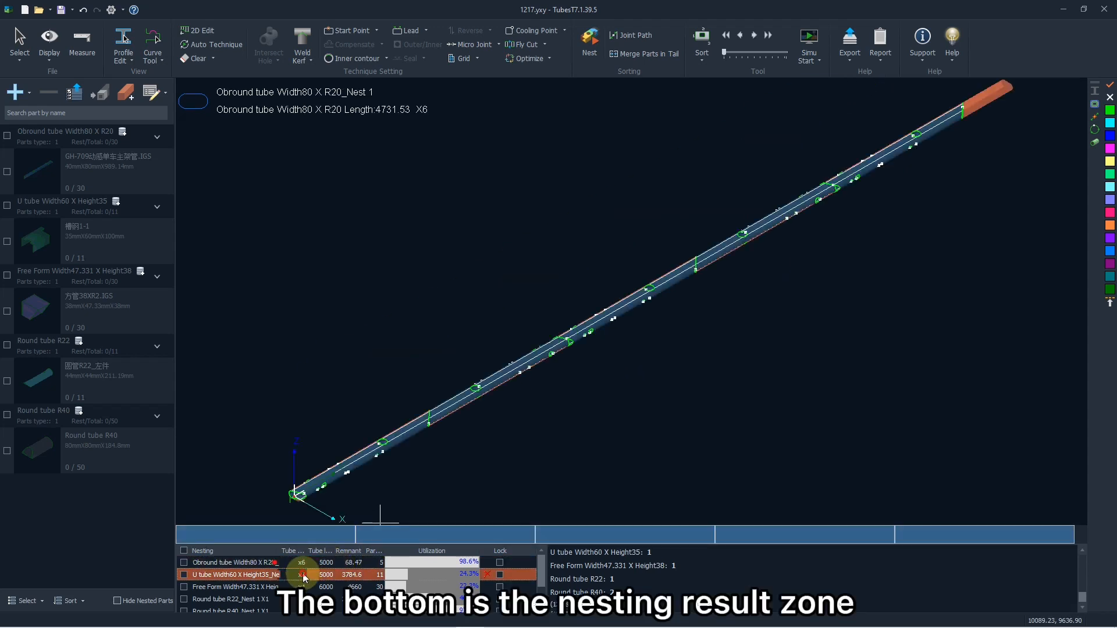
pyautogui.click(306, 583)
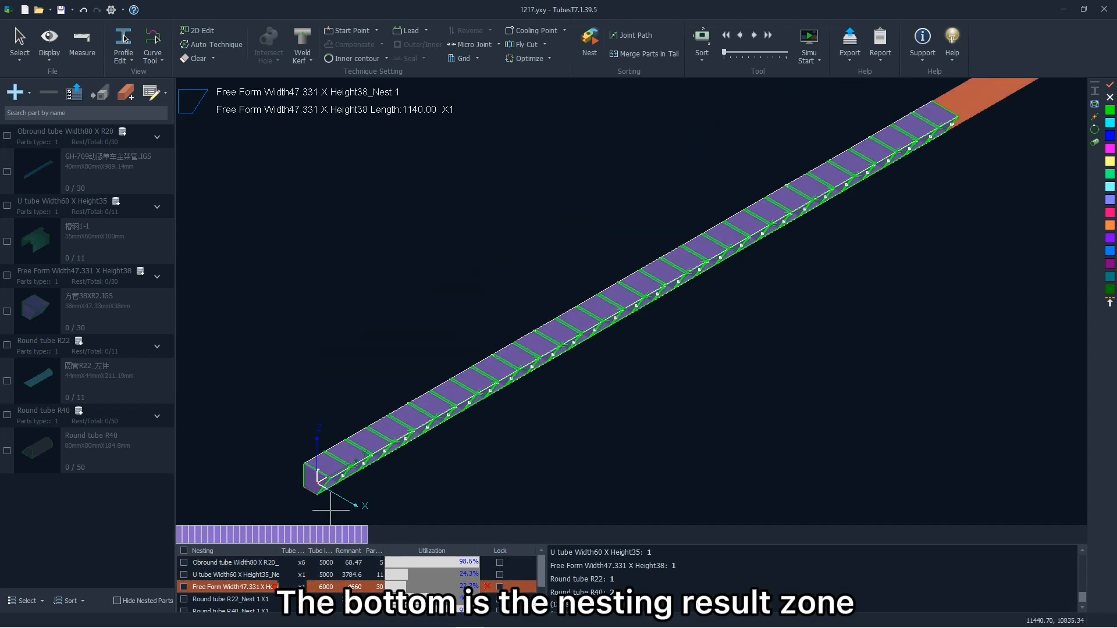
pyautogui.click(278, 575)
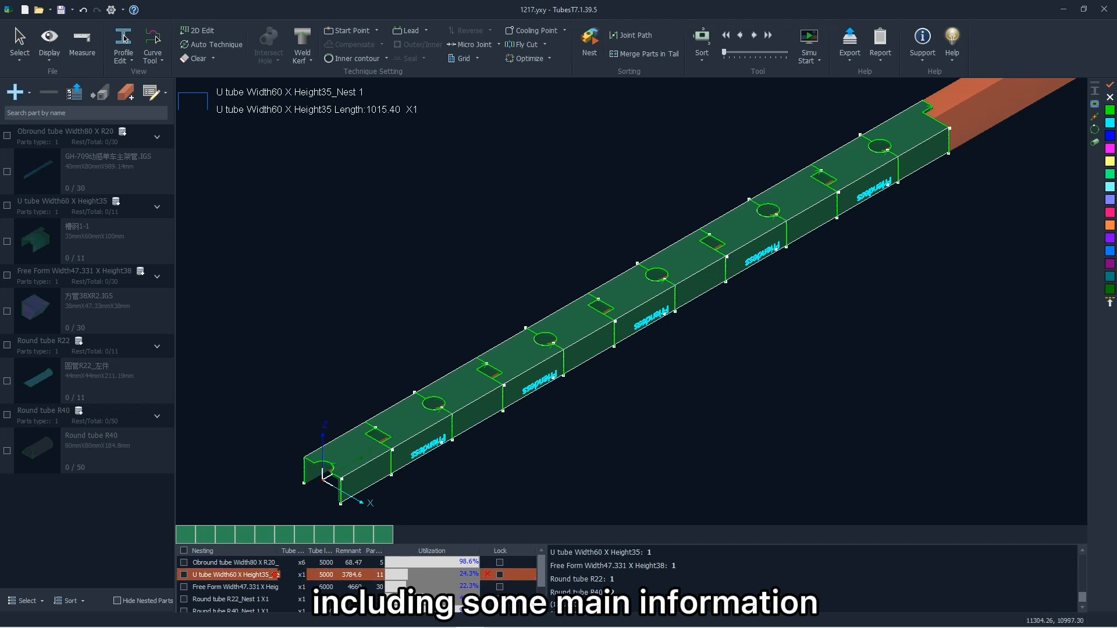
pyautogui.scroll(-2, 381, 386)
pyautogui.scroll(5, 386, 394)
pyautogui.scroll(-1, 389, 420)
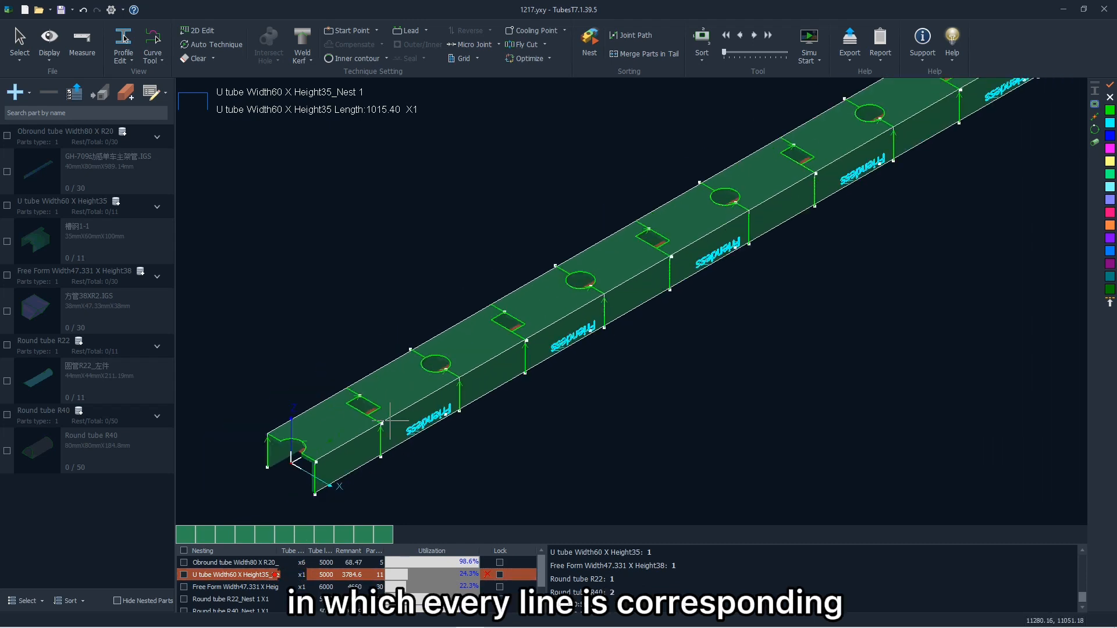
# - Open the Round tube R22 nesting result and inspect how its parts are arranged along the tube
pyautogui.click(285, 599)
pyautogui.doubleClick(285, 599)
pyautogui.scroll(4, 357, 429)
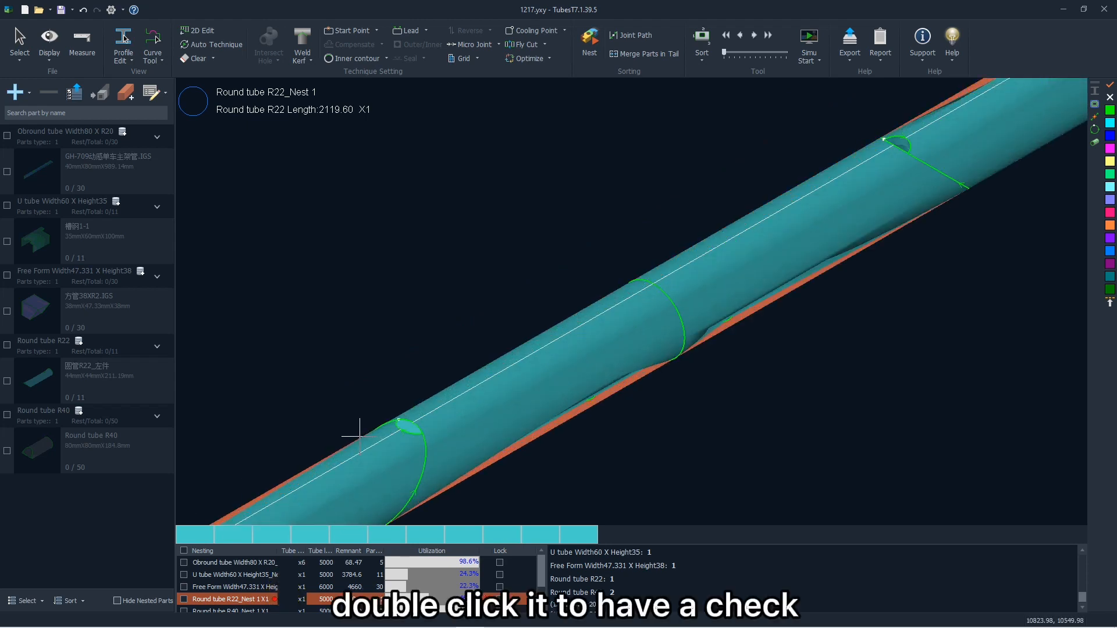
pyautogui.scroll(-2, 357, 430)
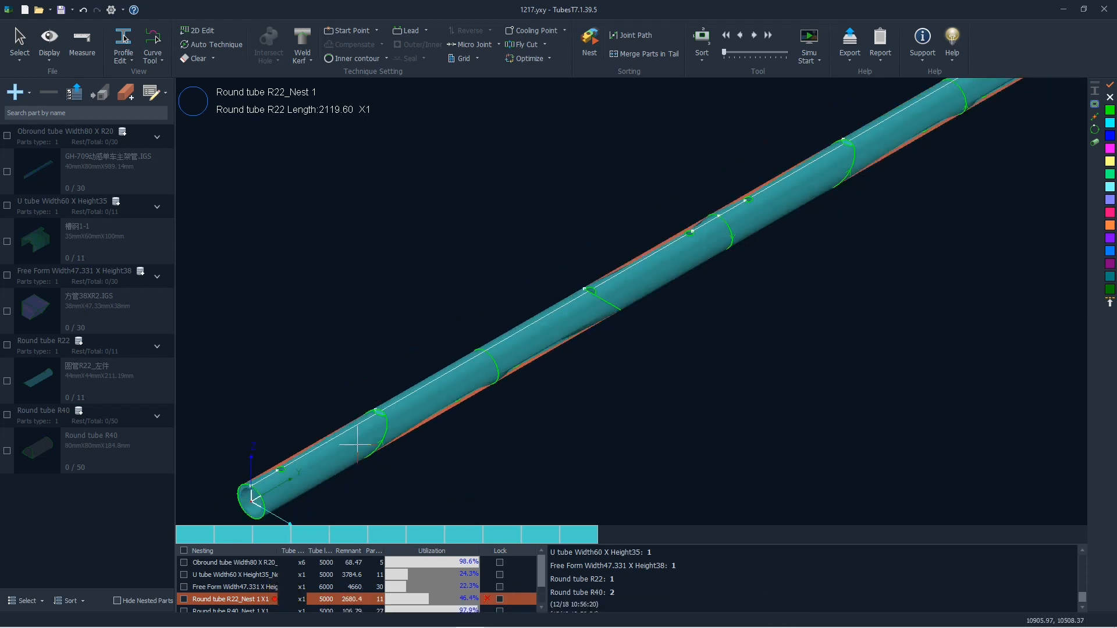
# - Open the Obround tube Width80 X R20 nesting result and review its name, utilization and lock setting
pyautogui.click(215, 564)
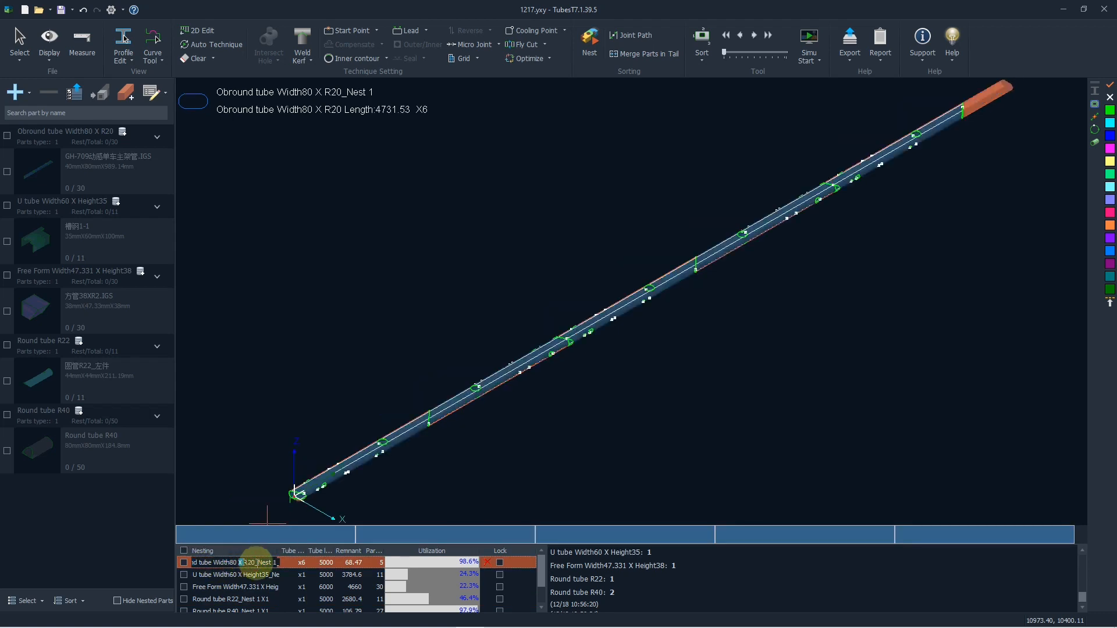
pyautogui.moveTo(257, 563); pyautogui.dragTo(189, 563)
pyautogui.click(230, 564)
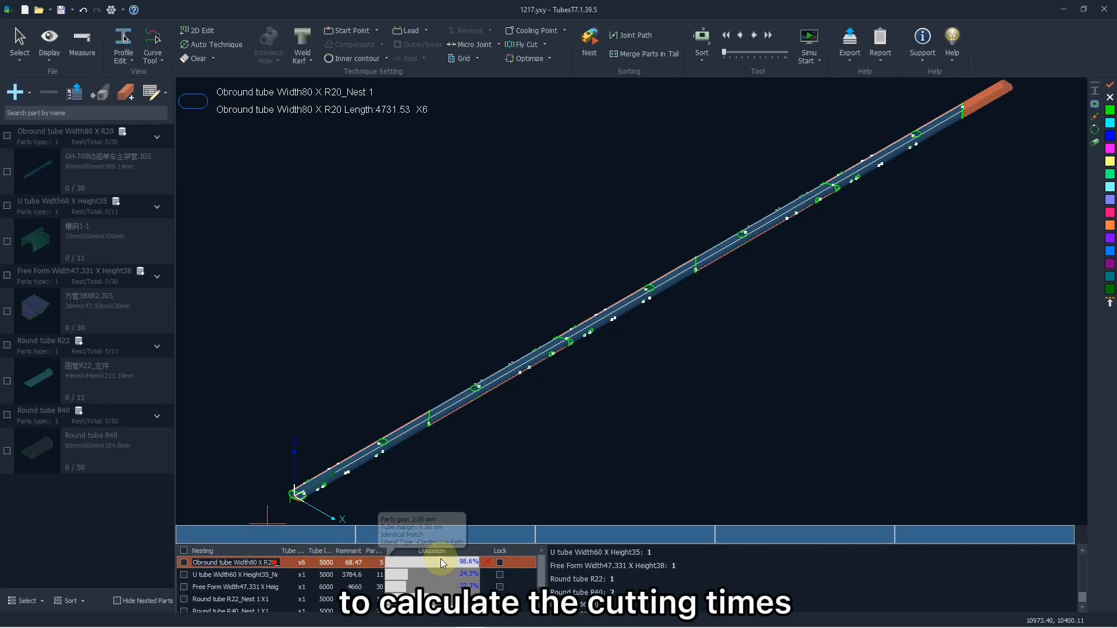
pyautogui.click(498, 562)
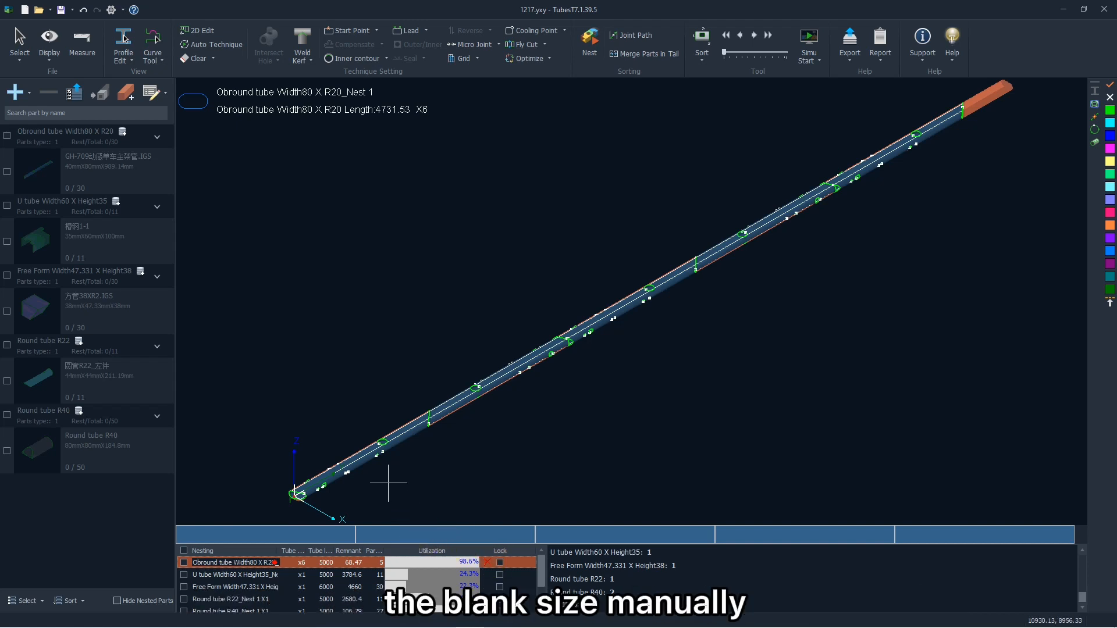
# - Compare the tube lengths of the other nesting results and bring up the Round tube R40 Nest 1 layout
pyautogui.click(313, 575)
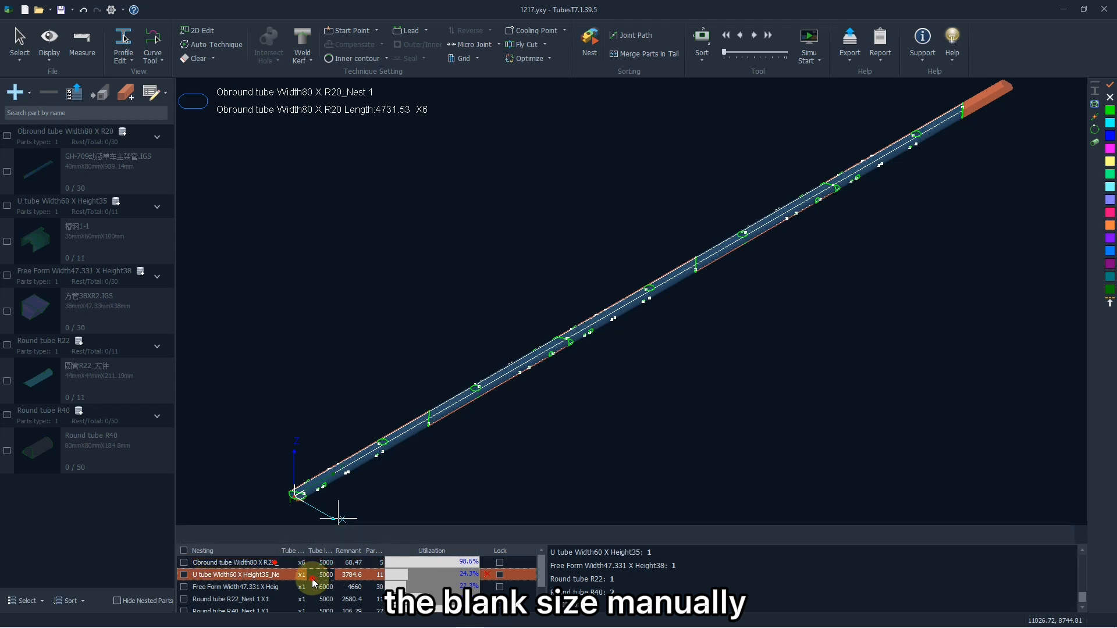
pyautogui.click(309, 588)
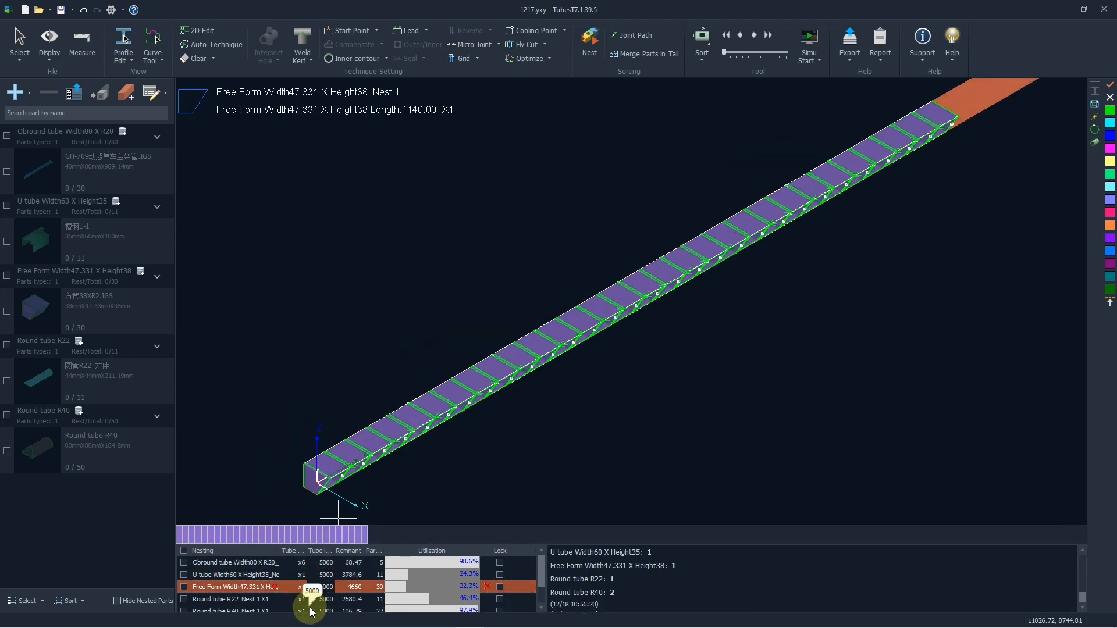
pyautogui.click(313, 611)
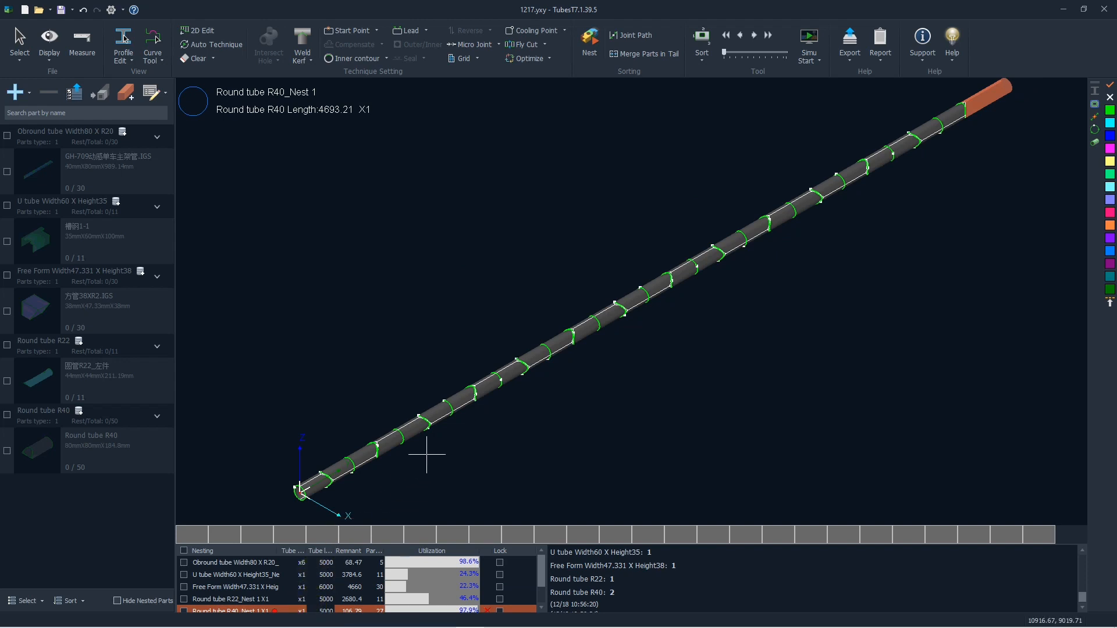
pyautogui.scroll(-3, 444, 443)
pyautogui.scroll(6, 420, 424)
pyautogui.scroll(2, 421, 425)
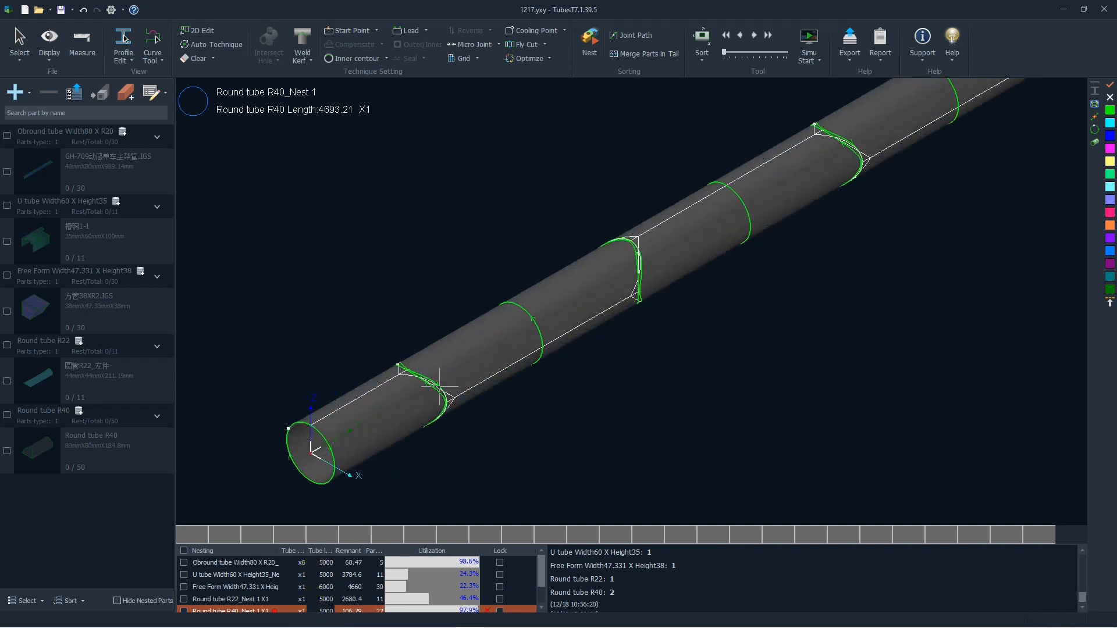
# - Select the first part in Round tube R40 Nest 1 and move it one place further along the tube
pyautogui.click(363, 423)
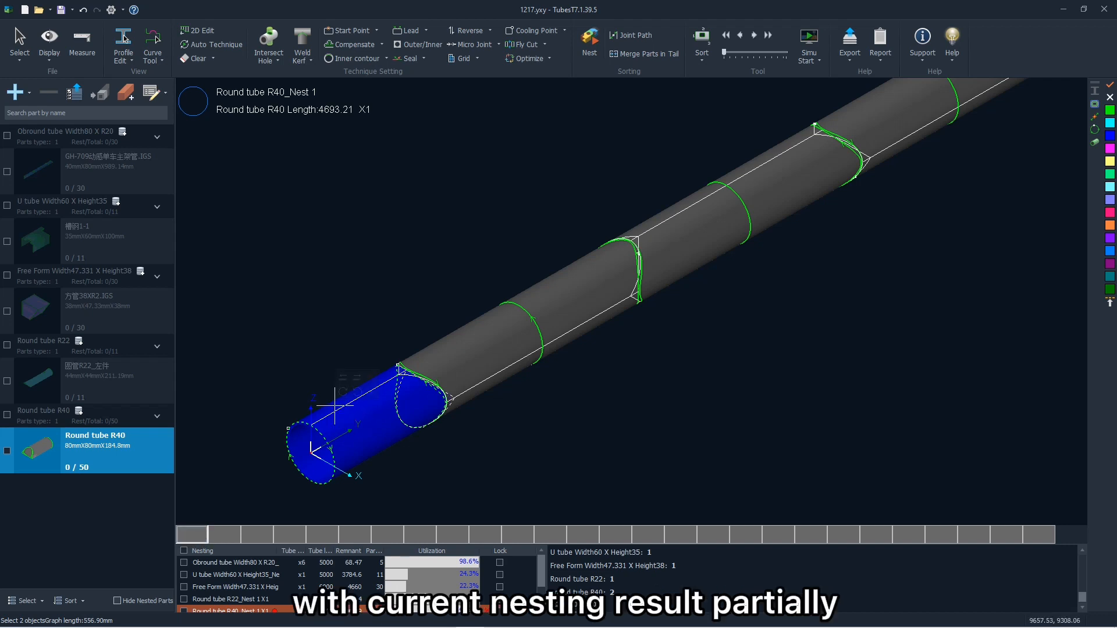
pyautogui.click(348, 377)
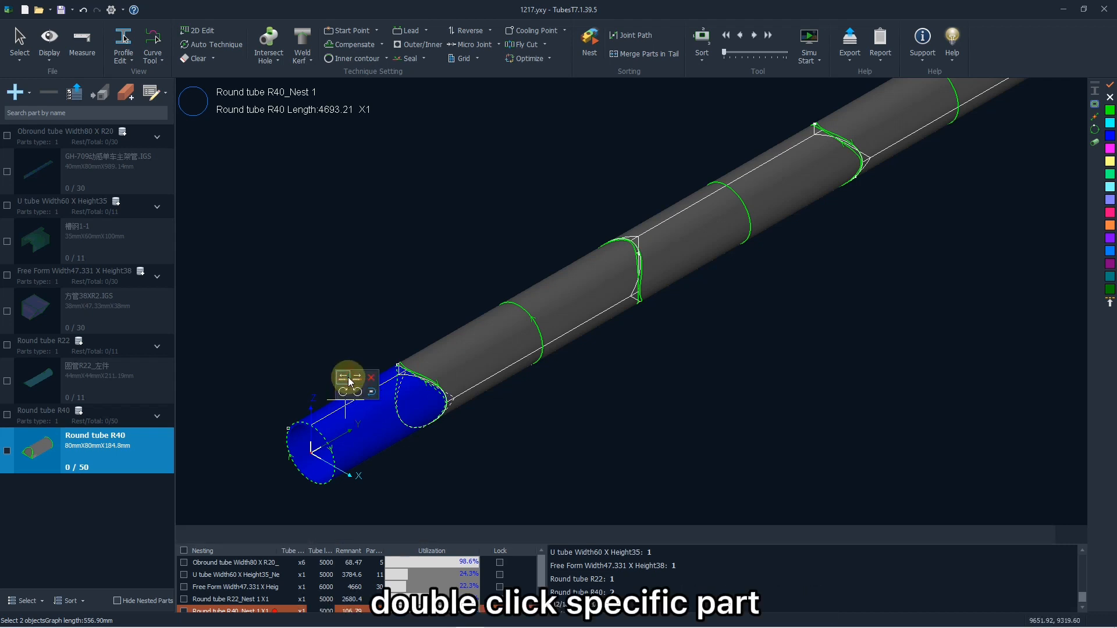
pyautogui.click(357, 378)
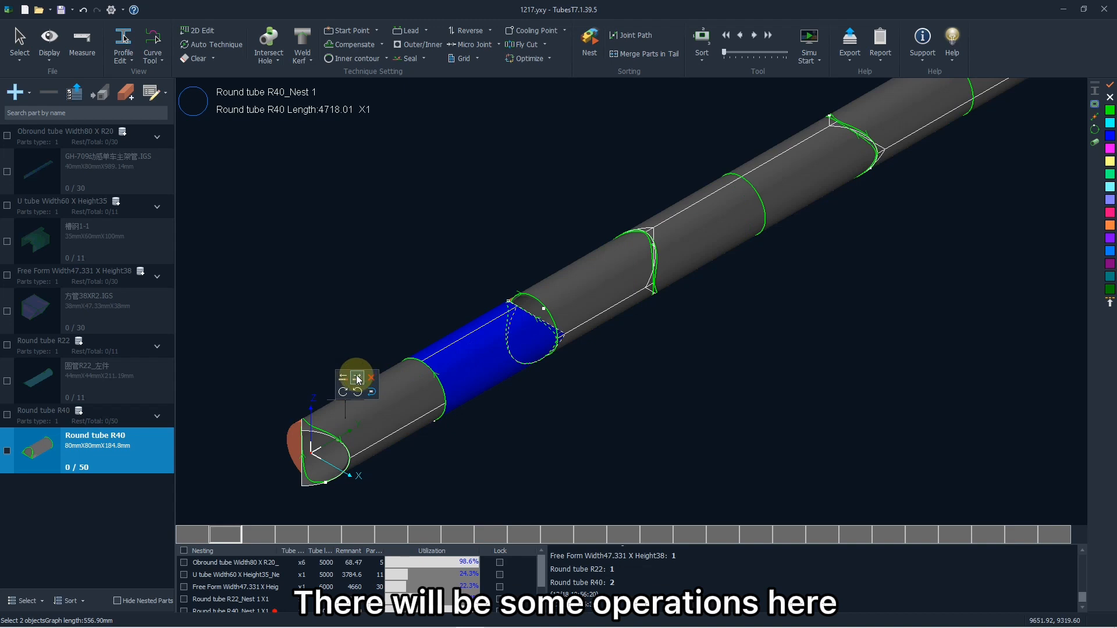
# - Rotate the selected R40 part in both directions within the nest, and move it one more place along the tube
pyautogui.click(344, 392)
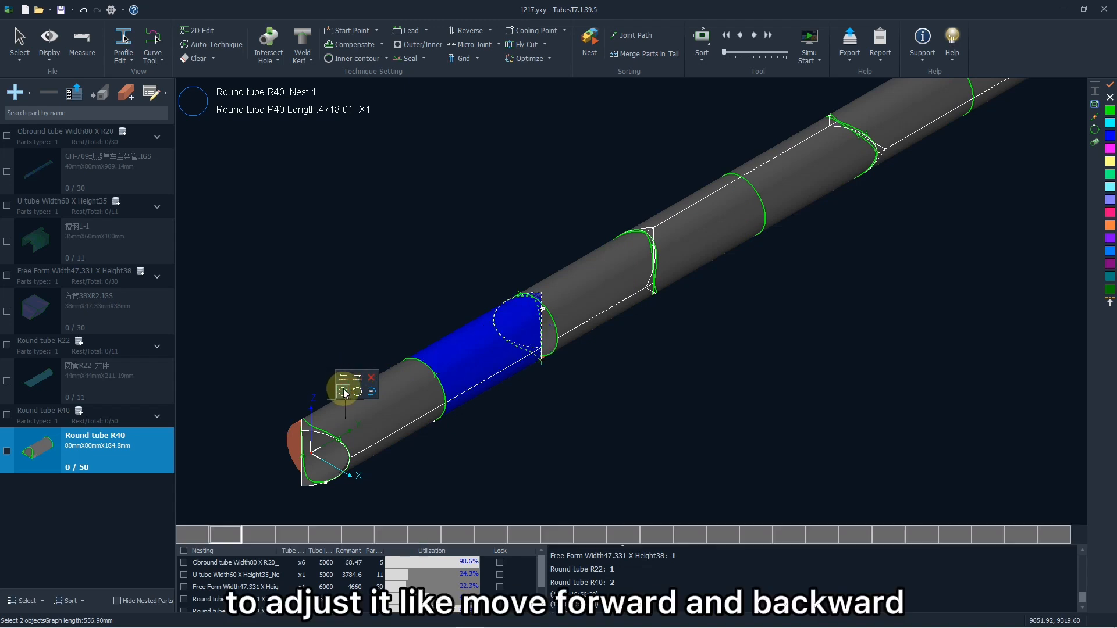
pyautogui.click(343, 391)
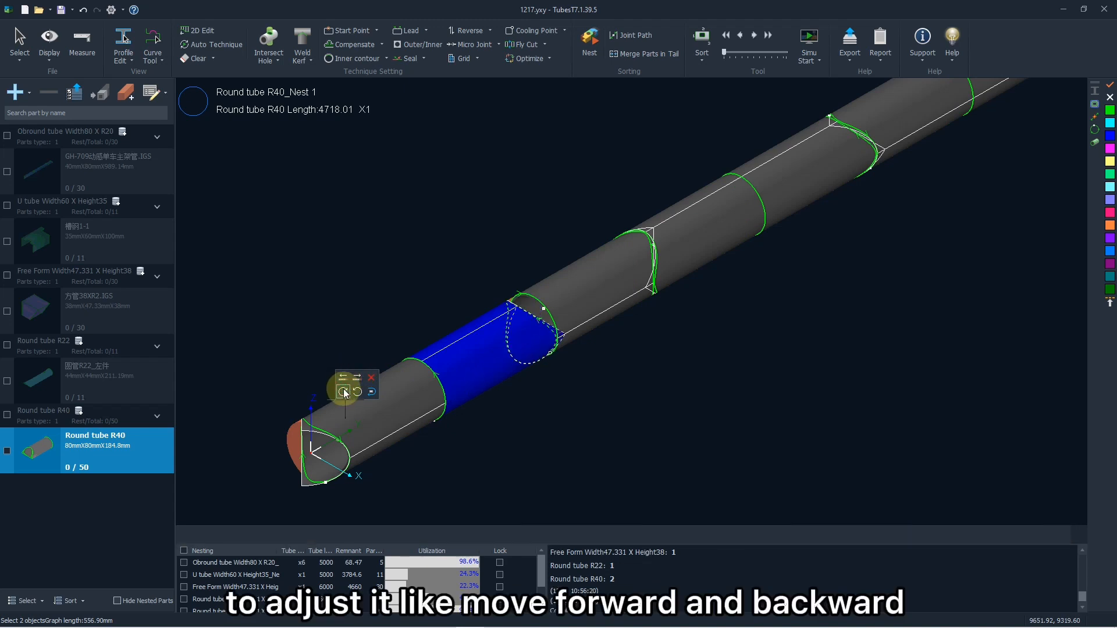
pyautogui.click(357, 392)
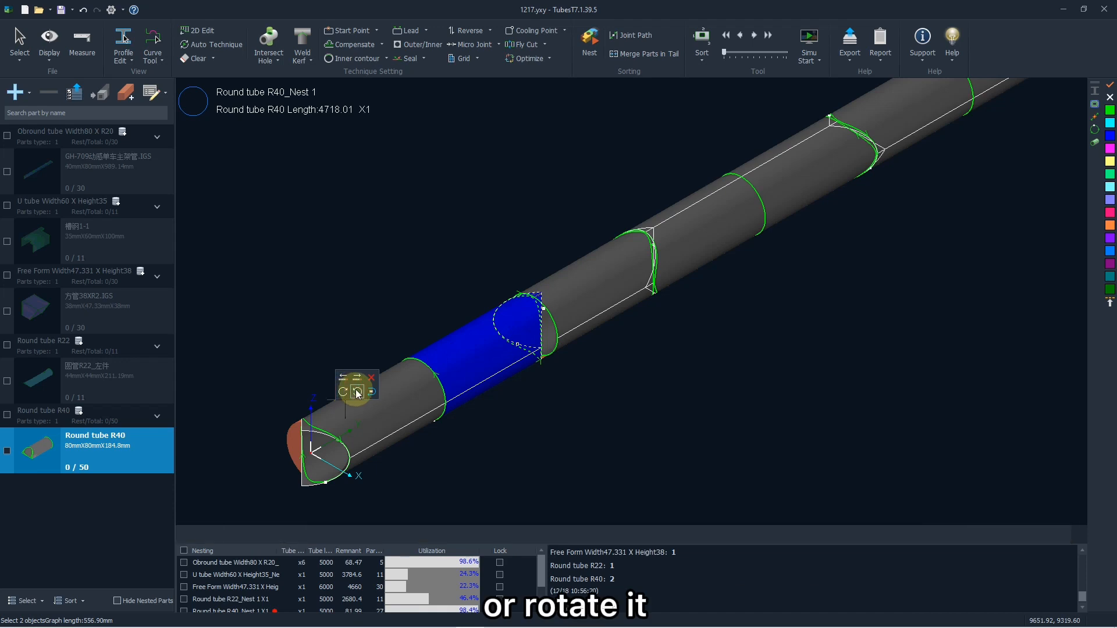
pyautogui.click(357, 392)
pyautogui.click(358, 379)
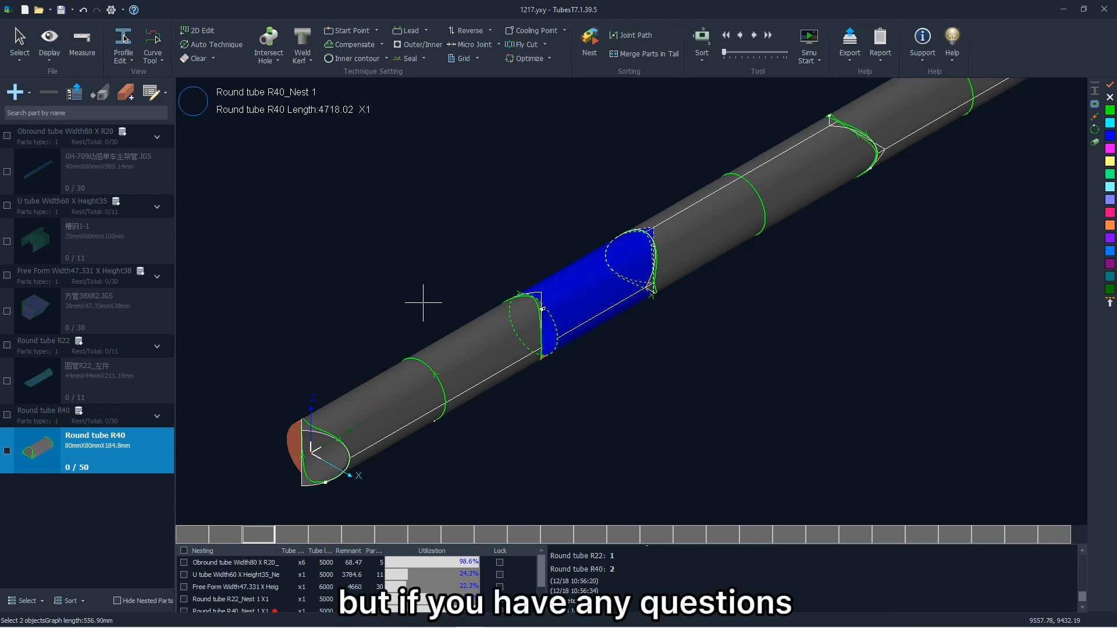
# - Sort the cutting paths of Round tube R40 Nest 1 along the Y axis
pyautogui.scroll(-1, 422, 303)
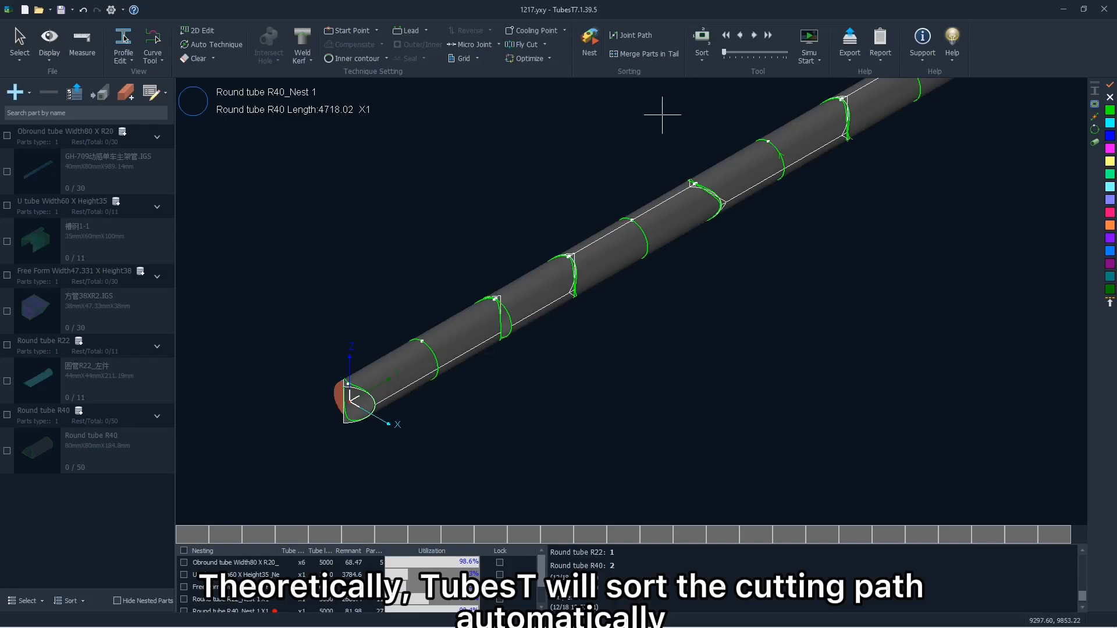
pyautogui.click(697, 61)
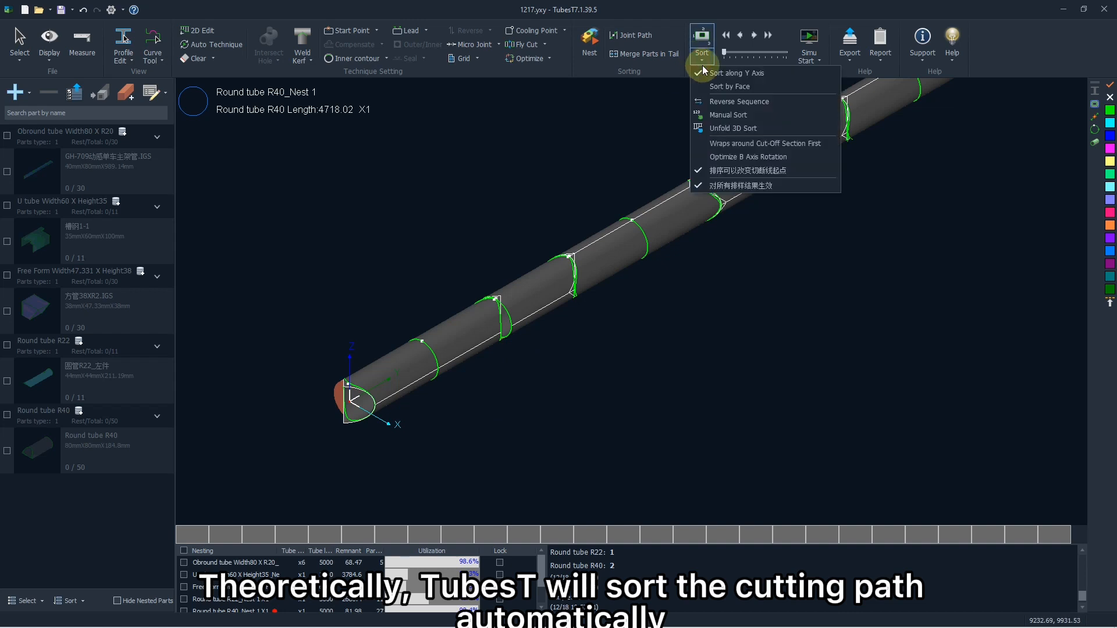
pyautogui.click(766, 73)
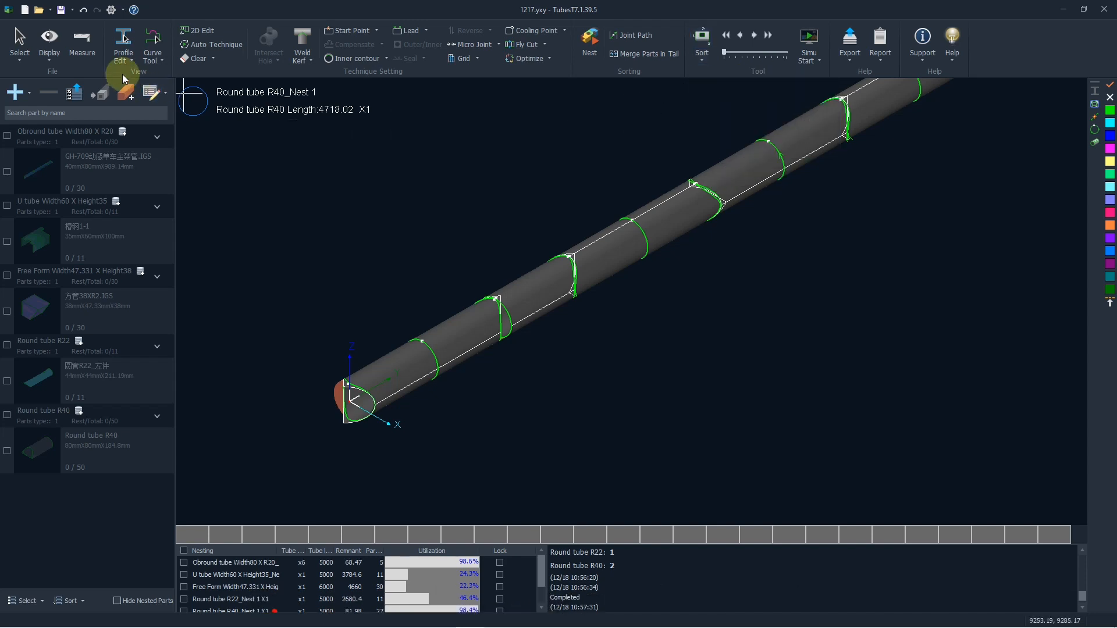
# - Display the sequence tags on the nested R40 tube and examine the cutting order along its first parts
pyautogui.click(48, 46)
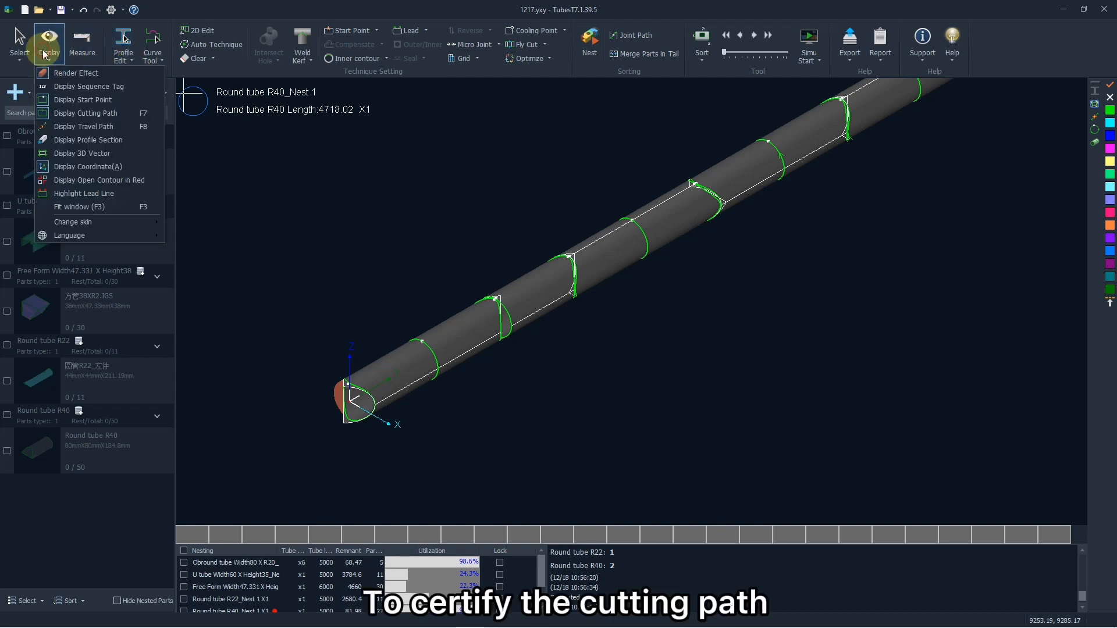
pyautogui.click(74, 88)
pyautogui.scroll(-1, 424, 374)
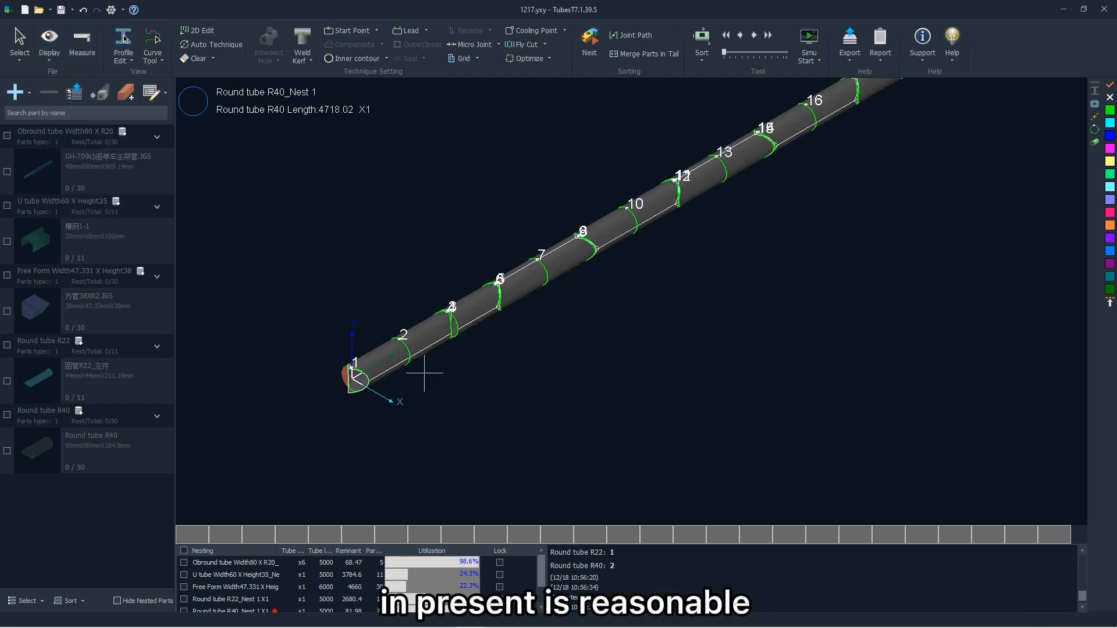
pyautogui.scroll(3, 407, 372)
pyautogui.scroll(2, 424, 294)
pyautogui.scroll(-1, 377, 317)
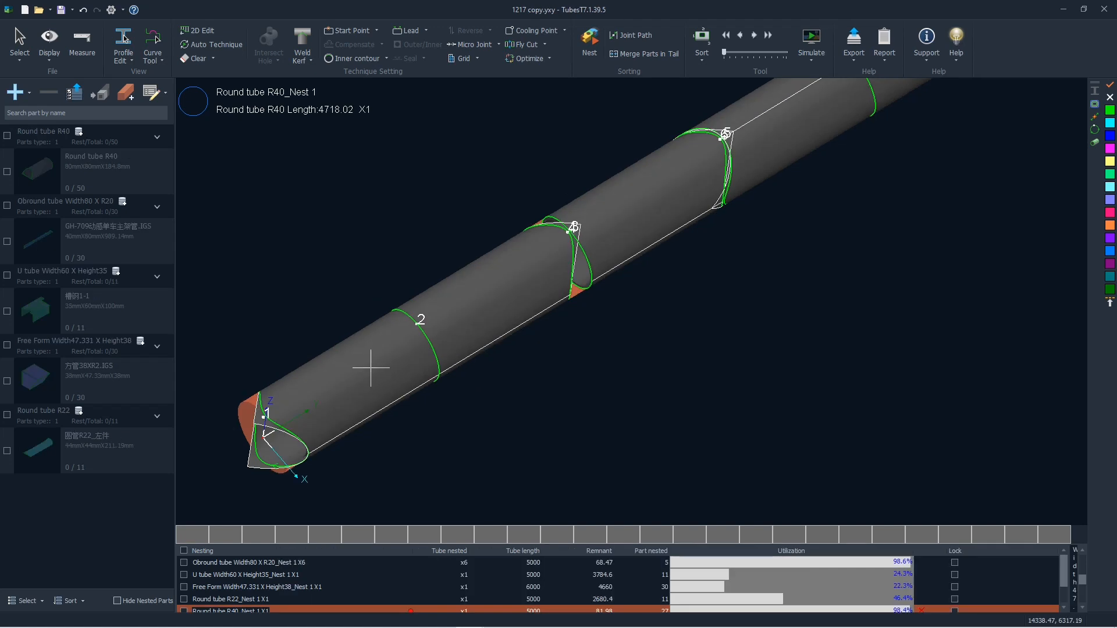
# - Step forward through the R40 nest's cutting paths one at a time and go back towards the first cuts
pyautogui.click(753, 36)
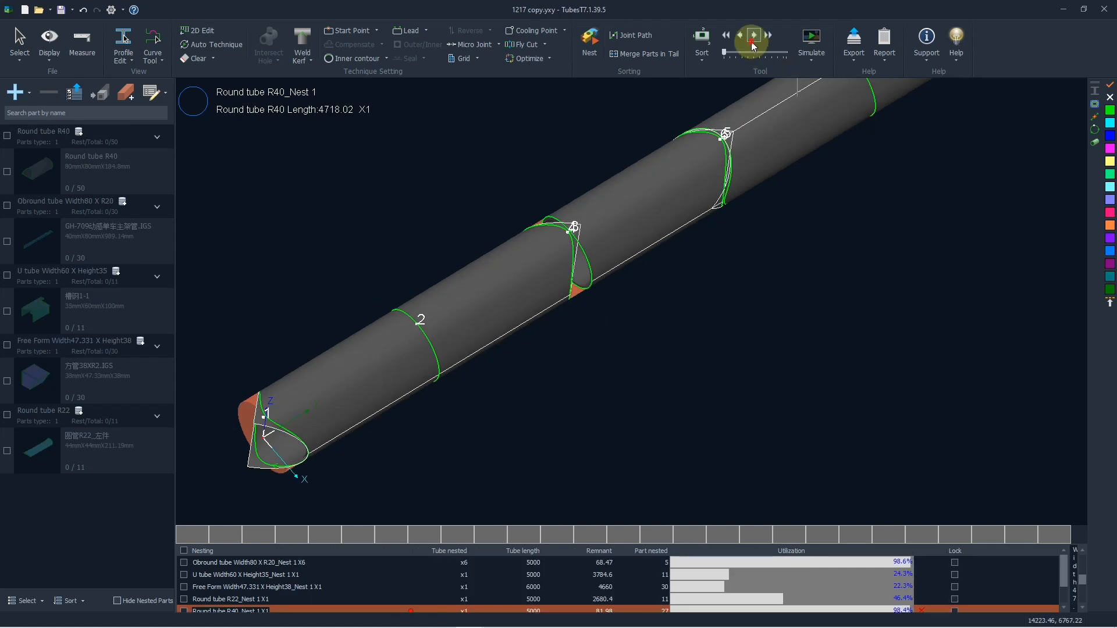
pyautogui.click(751, 40)
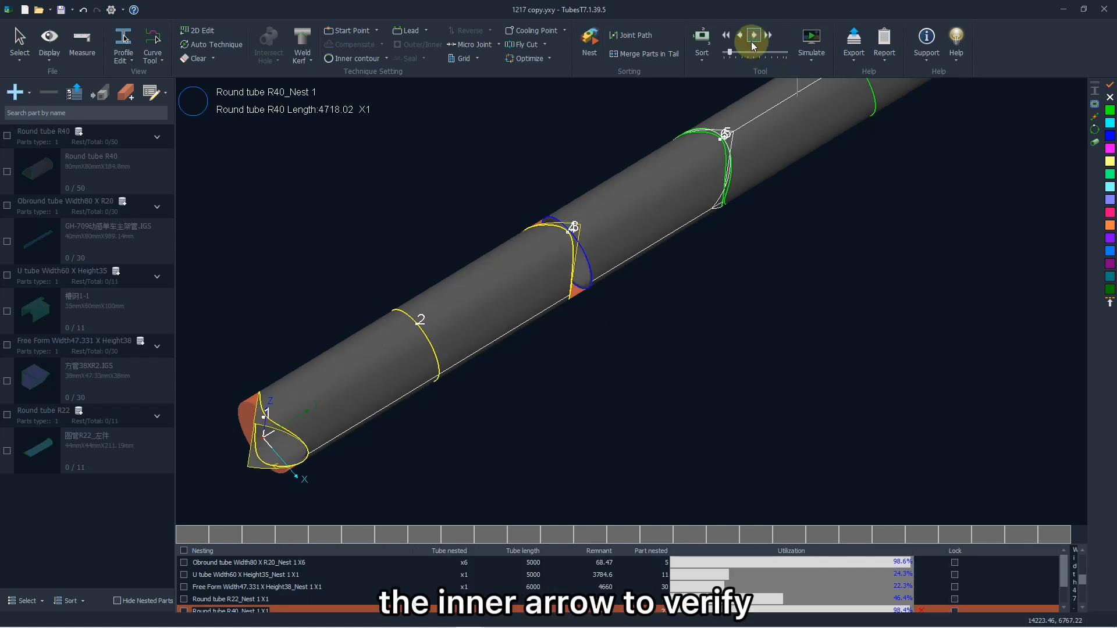
pyautogui.click(752, 43)
pyautogui.scroll(-2, 737, 252)
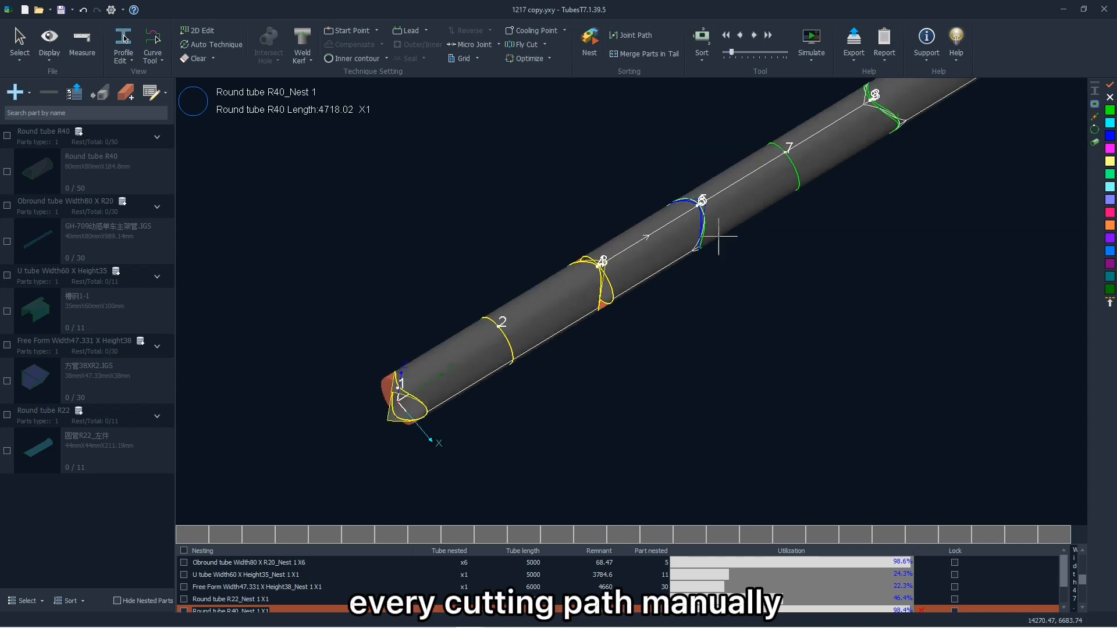
pyautogui.click(741, 36)
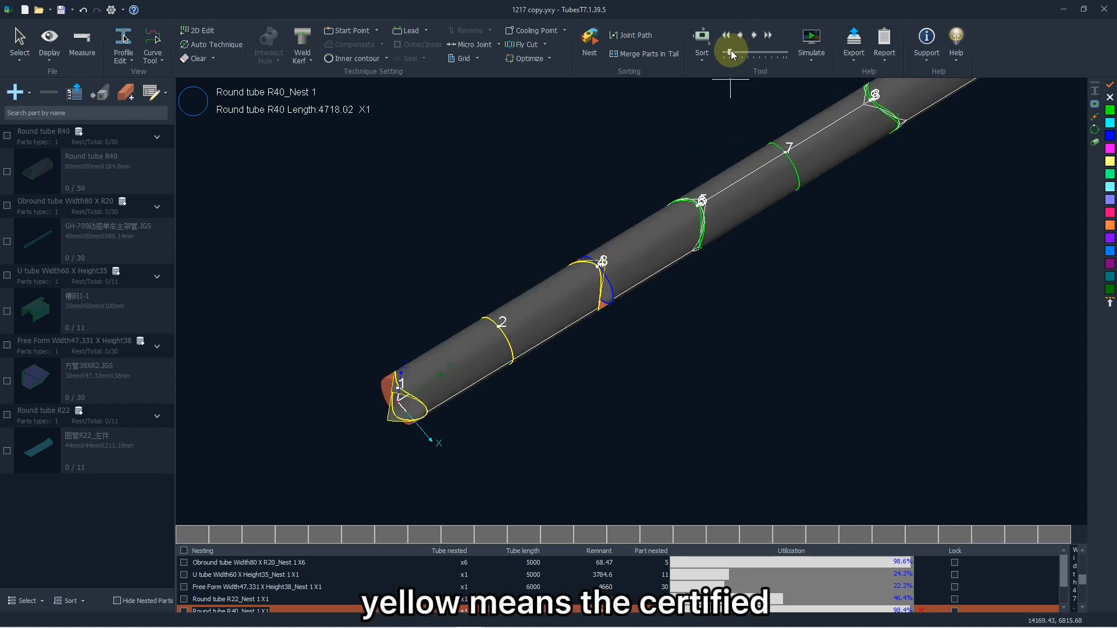
pyautogui.moveTo(730, 54); pyautogui.dragTo(724, 57)
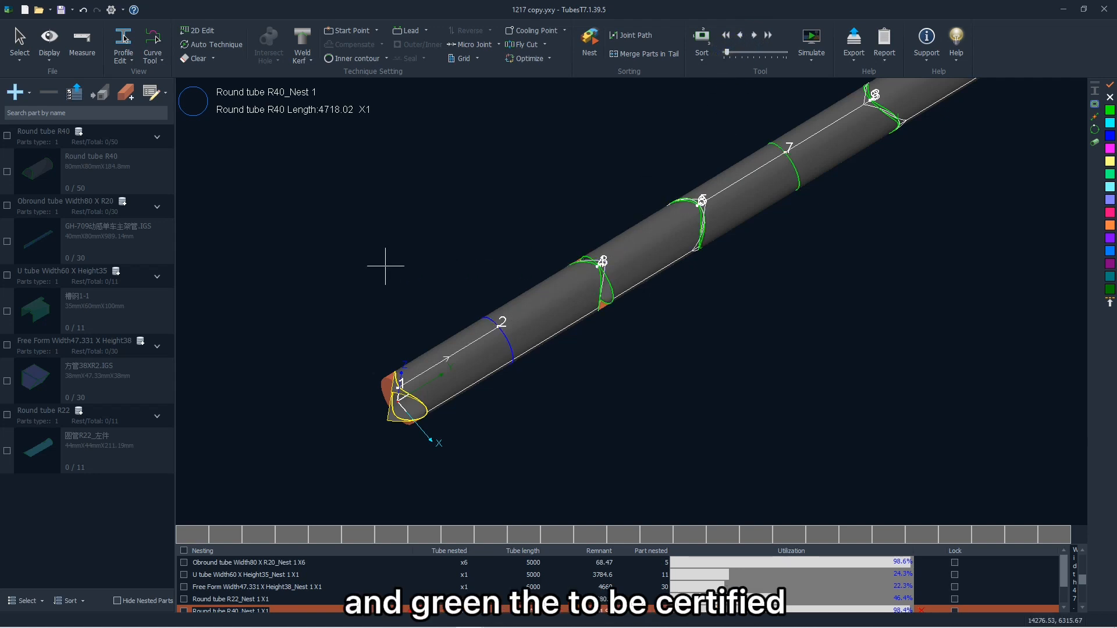
# - Examine the sequence numbers farther along the R40 tube and scrub the cutting progress forward from the start
pyautogui.scroll(-2, 384, 302)
pyautogui.scroll(-2, 383, 304)
pyautogui.scroll(2, 643, 224)
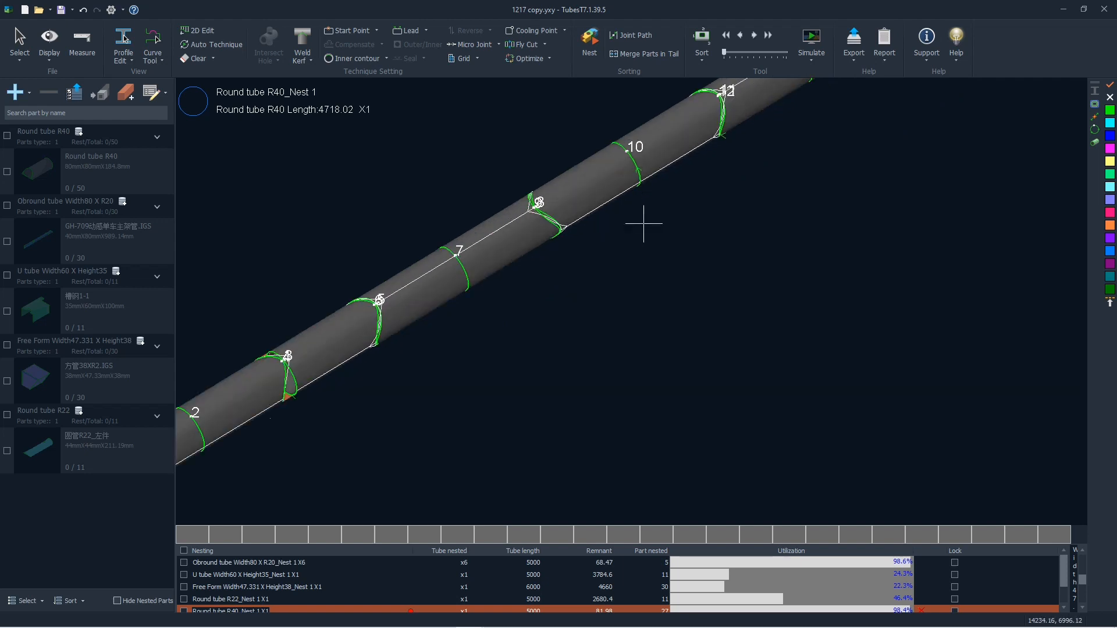
pyautogui.scroll(-2, 643, 224)
pyautogui.scroll(2, 627, 154)
pyautogui.click(813, 46)
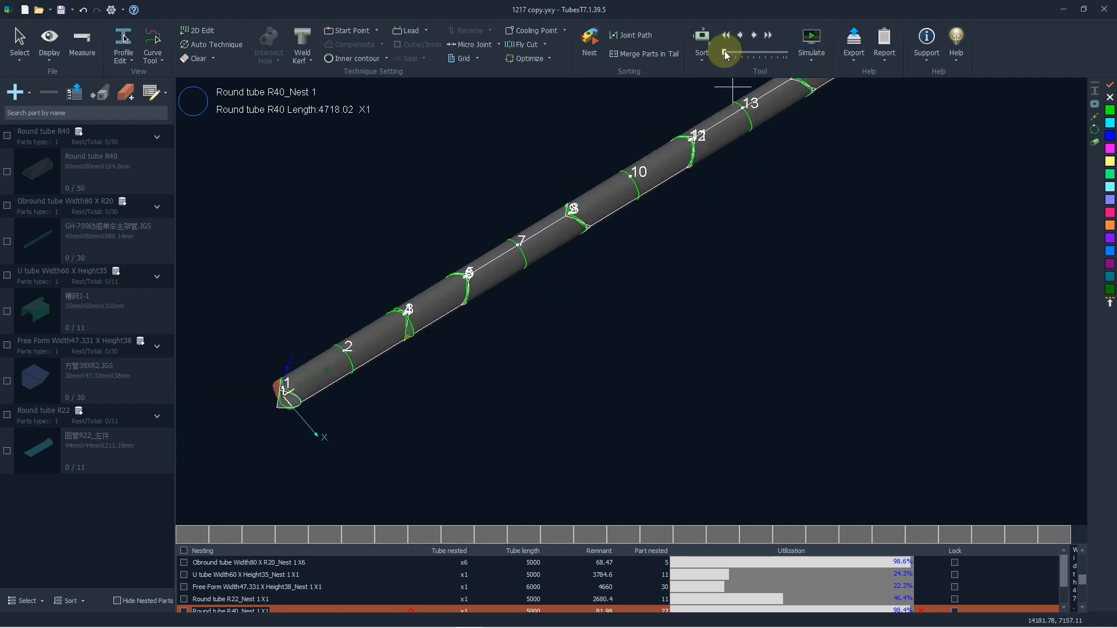
pyautogui.moveTo(724, 53); pyautogui.dragTo(729, 55)
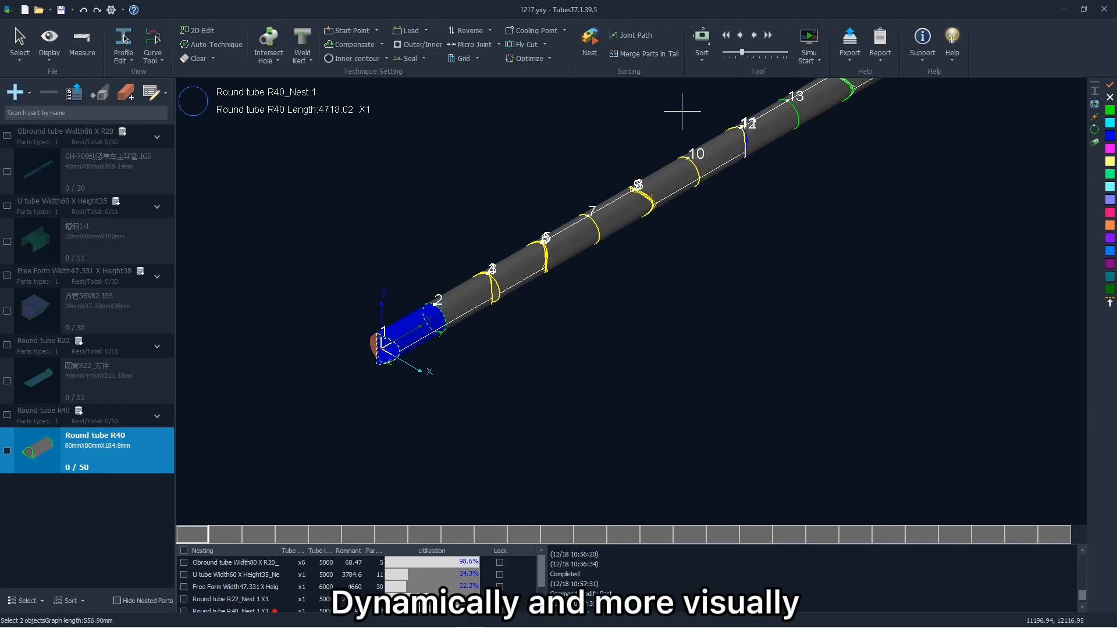
# - Simulate cutting the whole R40 nest with the virtual cutting head and increase the simulation speed
pyautogui.click(809, 42)
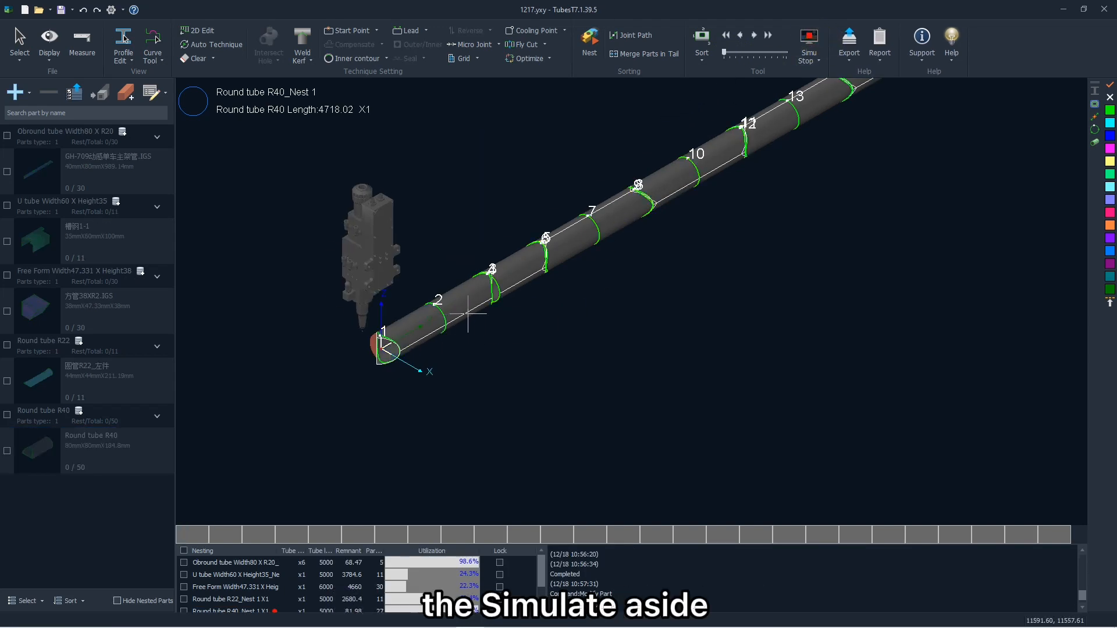
pyautogui.scroll(5, 367, 342)
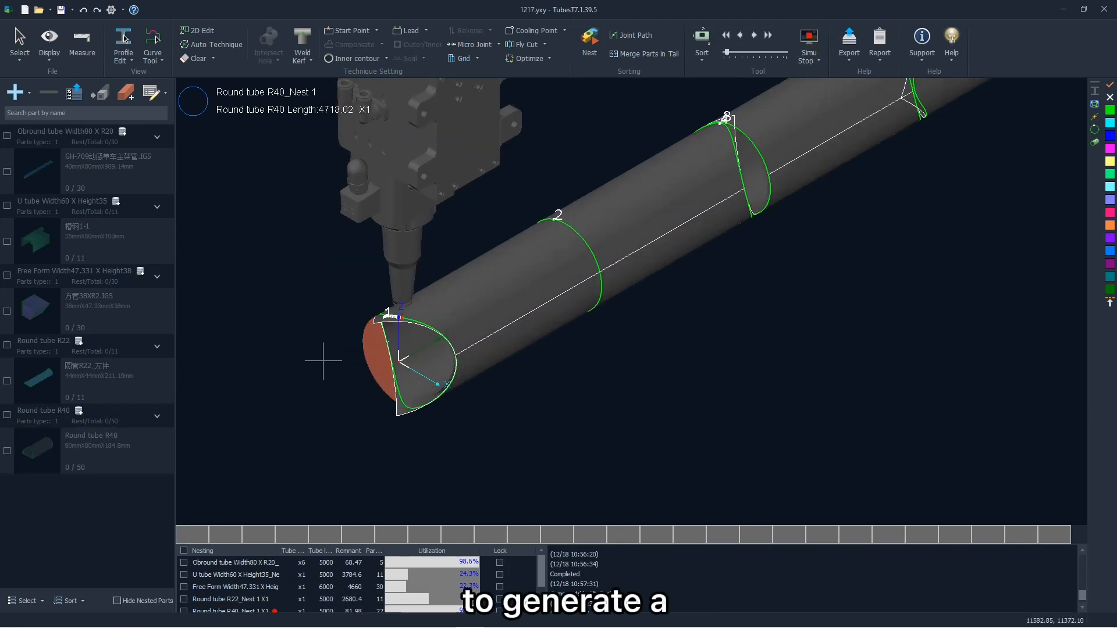
pyautogui.scroll(-3, 324, 356)
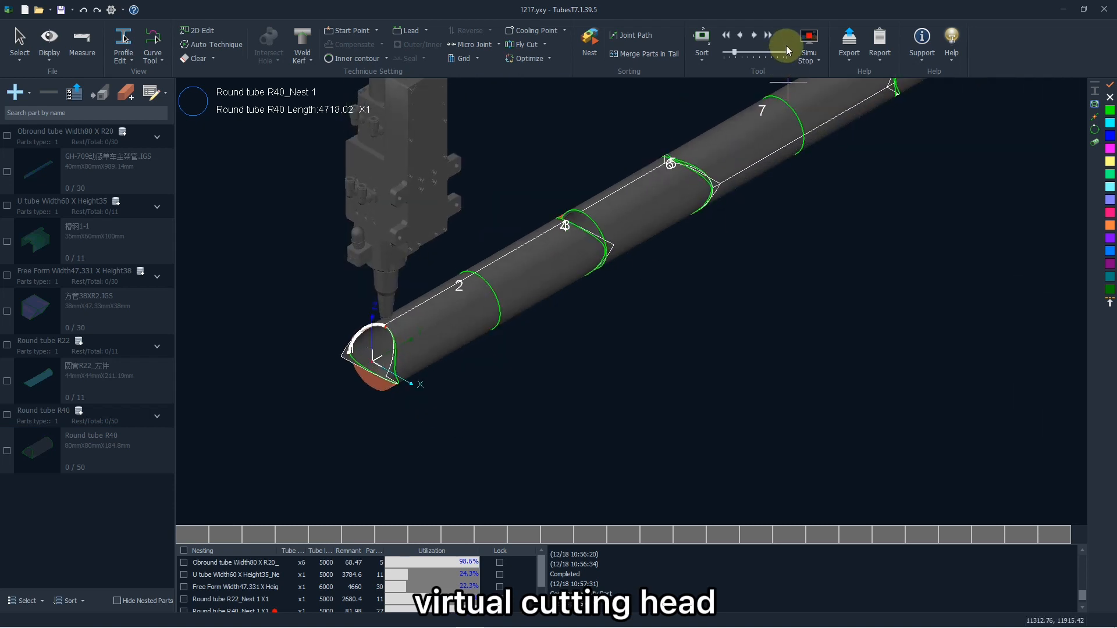
pyautogui.click(774, 35)
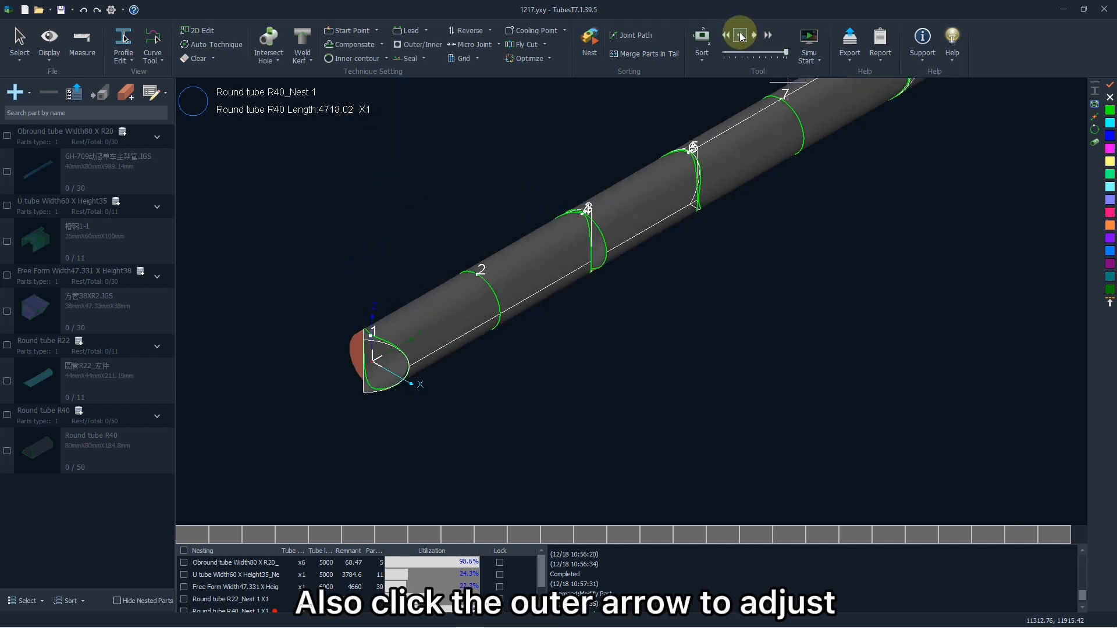
pyautogui.click(740, 36)
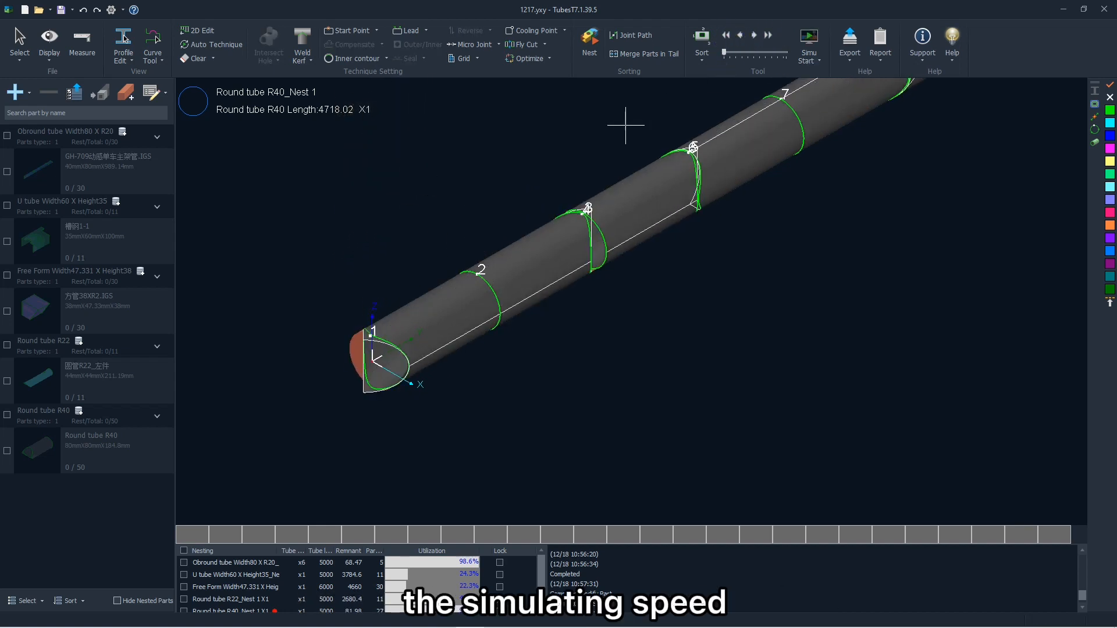
# - Select the second part in the R40 nest and simulate the cutting of that part only
pyautogui.scroll(-5, 467, 217)
pyautogui.scroll(2, 630, 214)
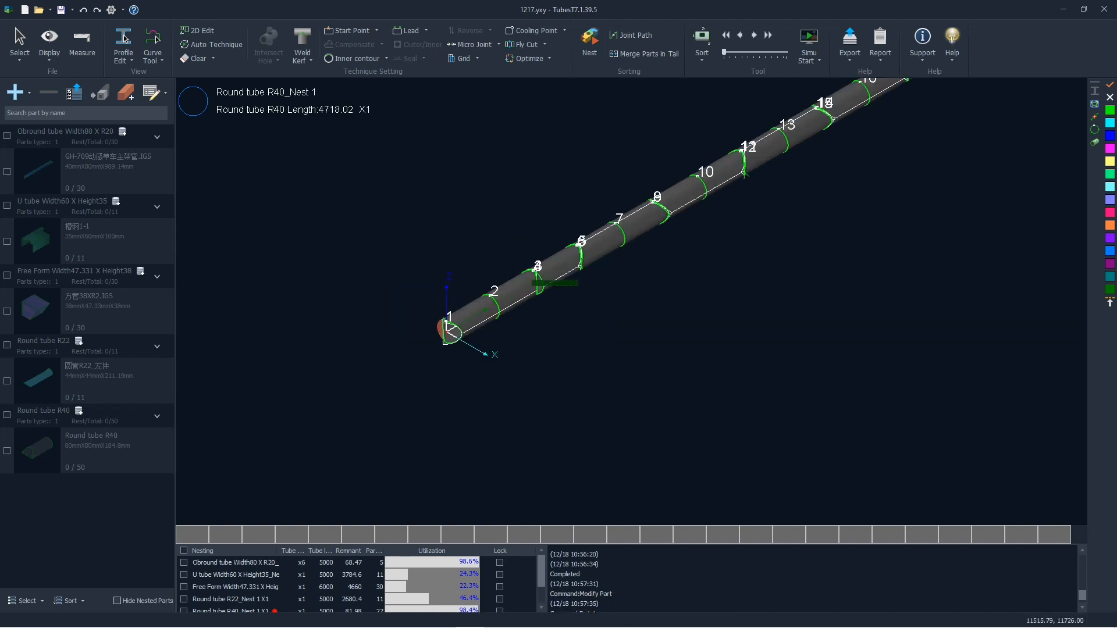
pyautogui.click(518, 282)
pyautogui.scroll(2, 524, 270)
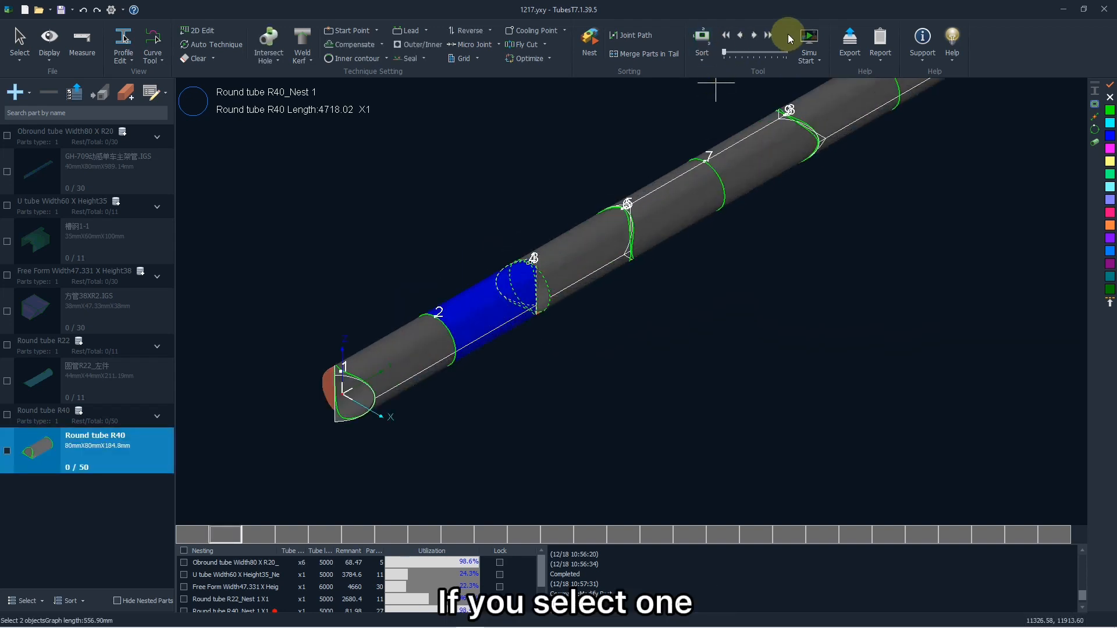
pyautogui.click(810, 38)
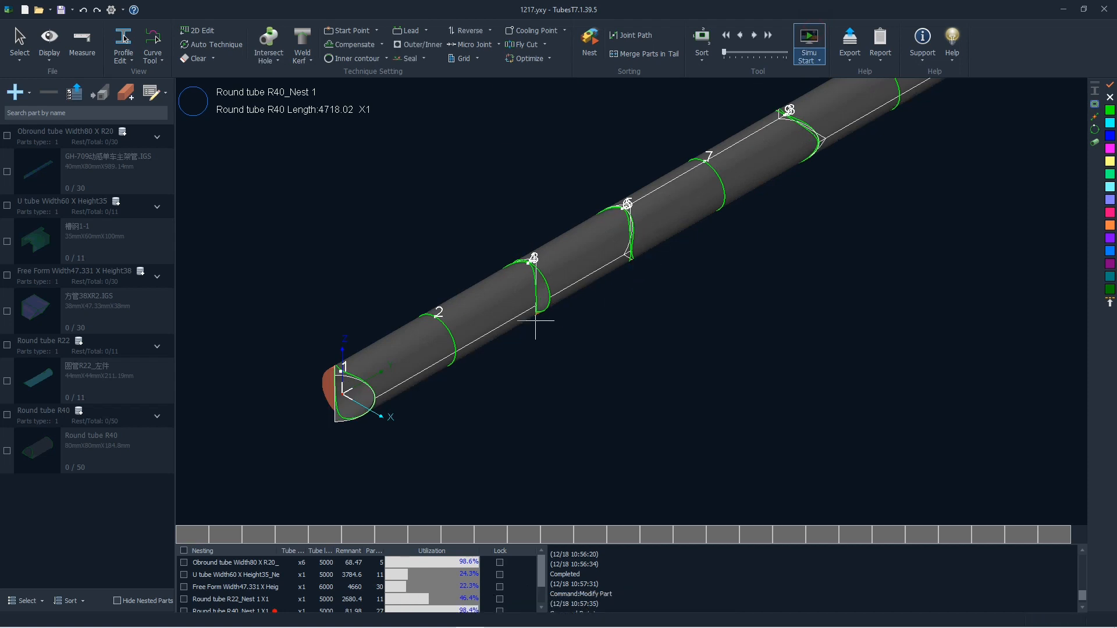
# - Window-select the parts around cut 13 of the R40 nest and simulate their cutting
pyautogui.scroll(-6, 450, 401)
pyautogui.scroll(5, 595, 283)
pyautogui.scroll(2, 595, 283)
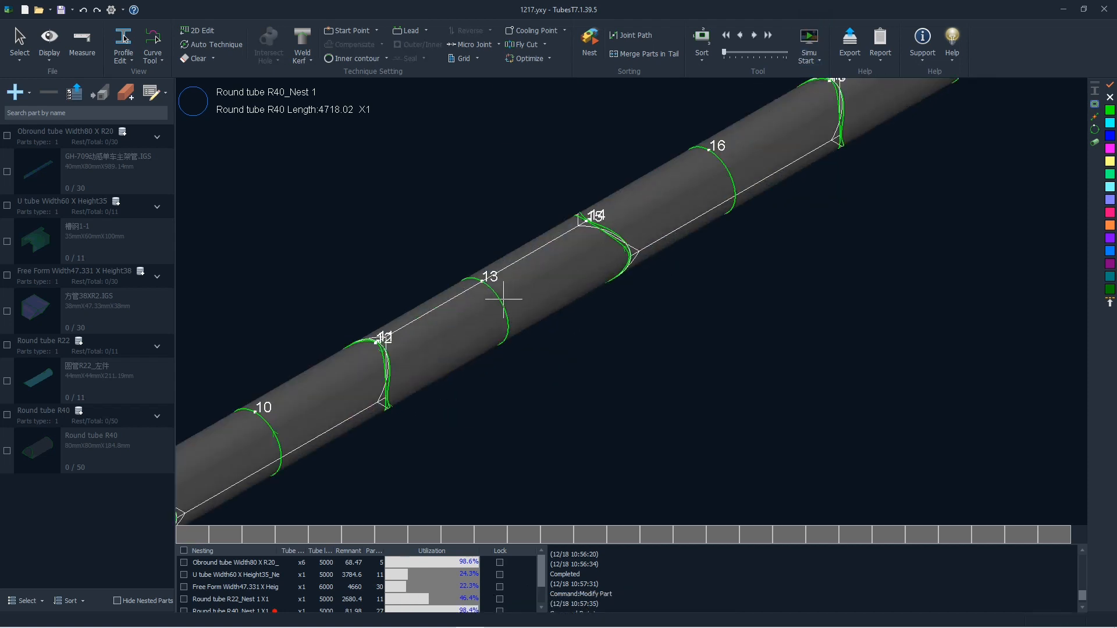
pyautogui.moveTo(481, 271); pyautogui.dragTo(560, 355)
pyautogui.click(807, 45)
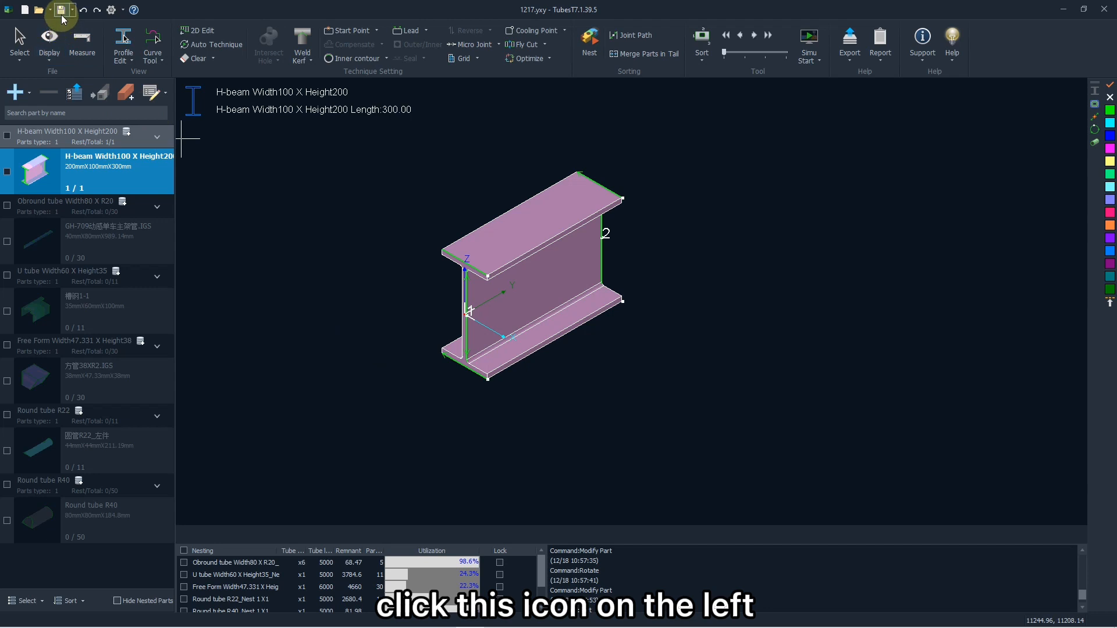
# - Save the project, and save another version as TubesT document "1217 copy" in the YXY folder
pyautogui.click(61, 9)
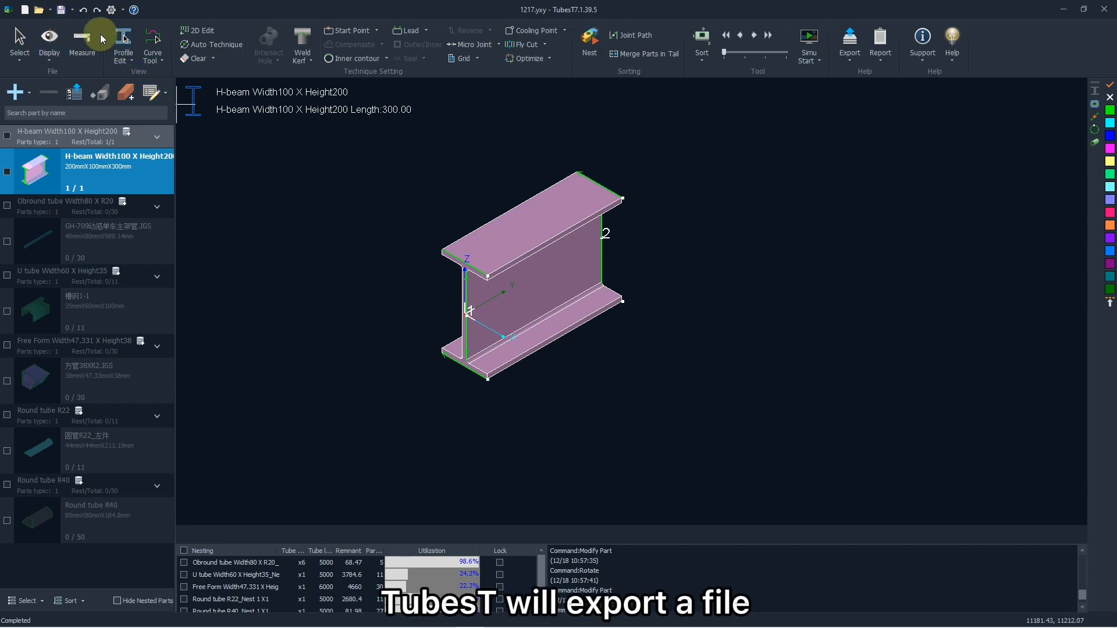
pyautogui.click(73, 10)
pyautogui.click(79, 25)
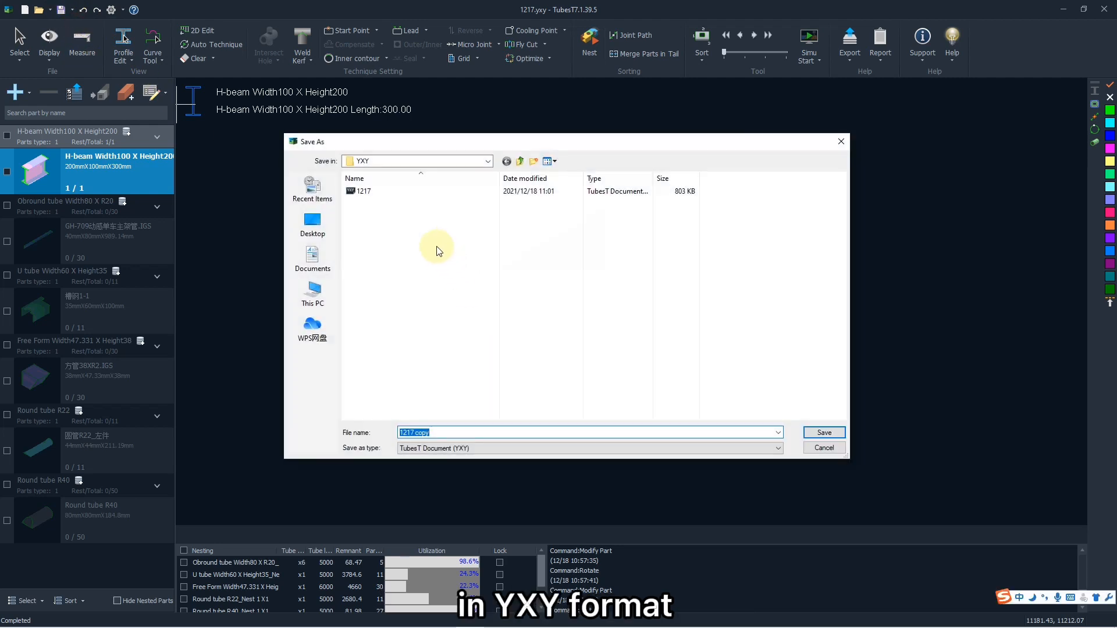
pyautogui.press('End')
pyautogui.write('copy')
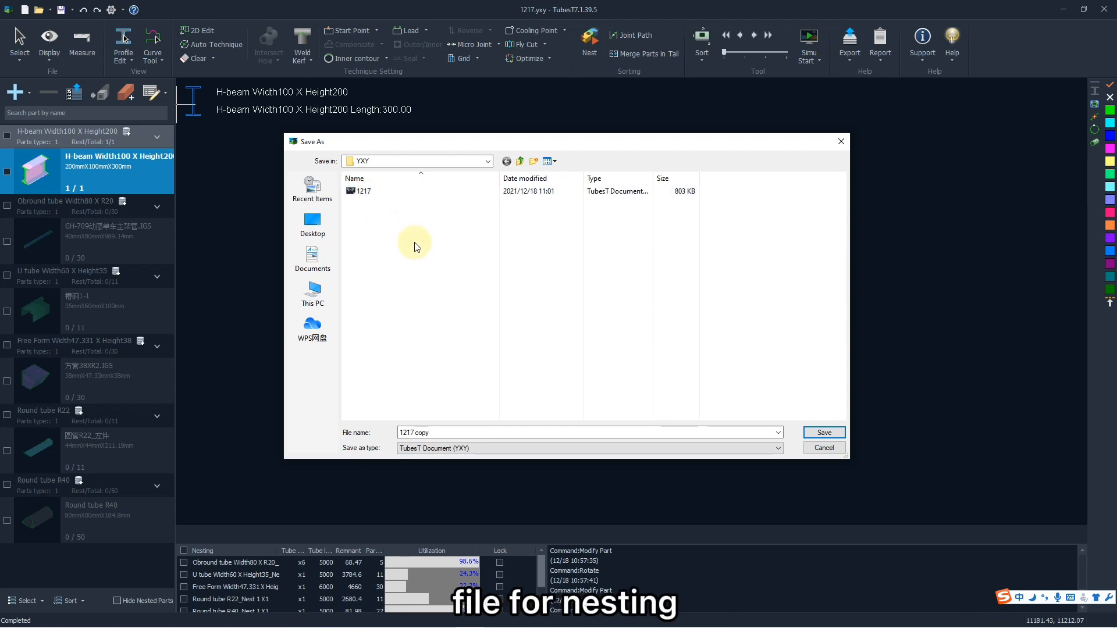
pyautogui.click(811, 437)
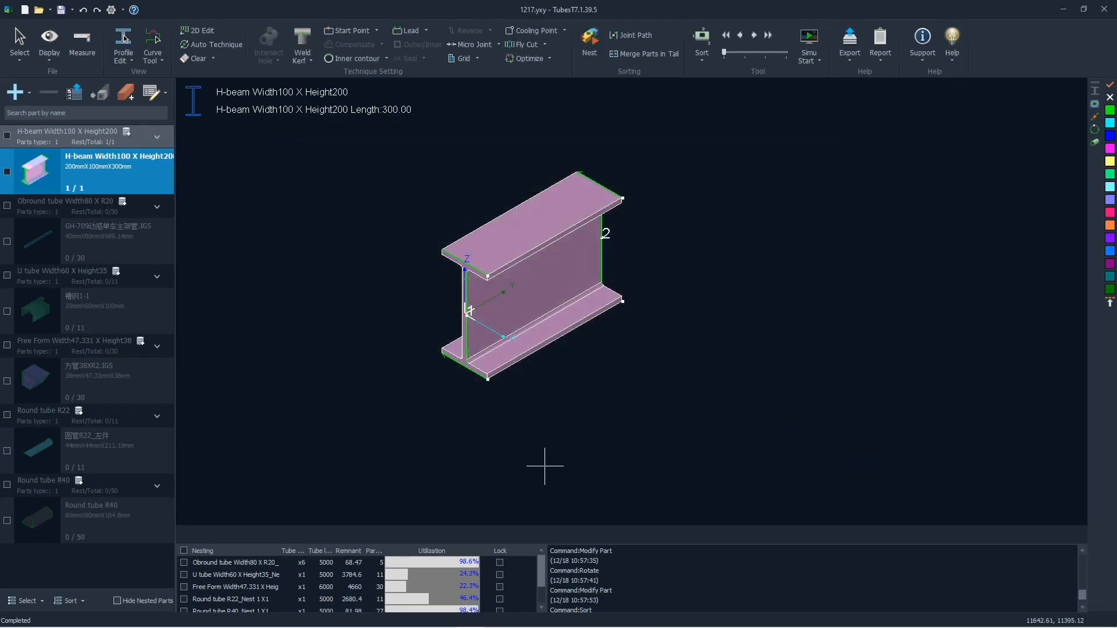
# - Export the Obround tube Width80 X R20 nesting result in .zx format to the ZX folder inside TubesT
pyautogui.click(301, 563)
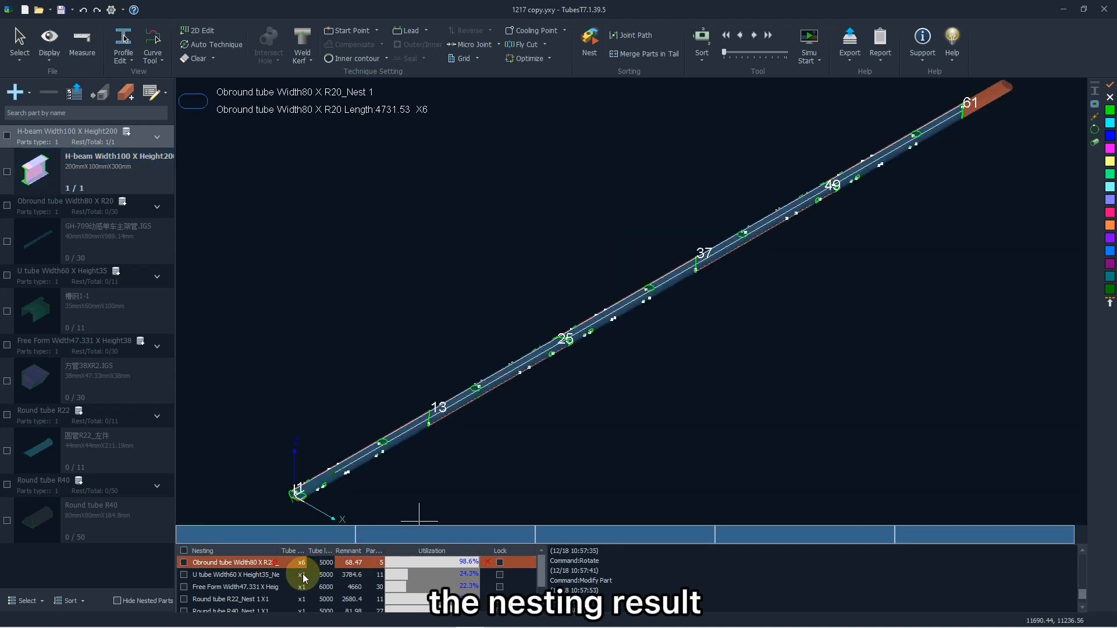
pyautogui.click(303, 573)
pyautogui.click(307, 563)
pyautogui.rightClick(311, 563)
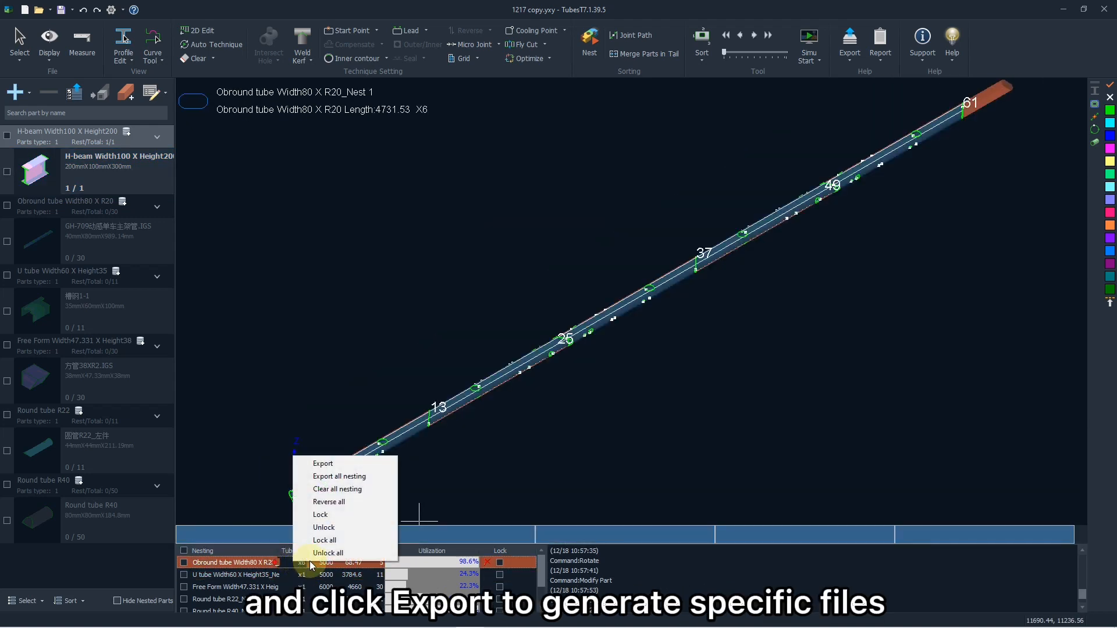
pyautogui.click(323, 463)
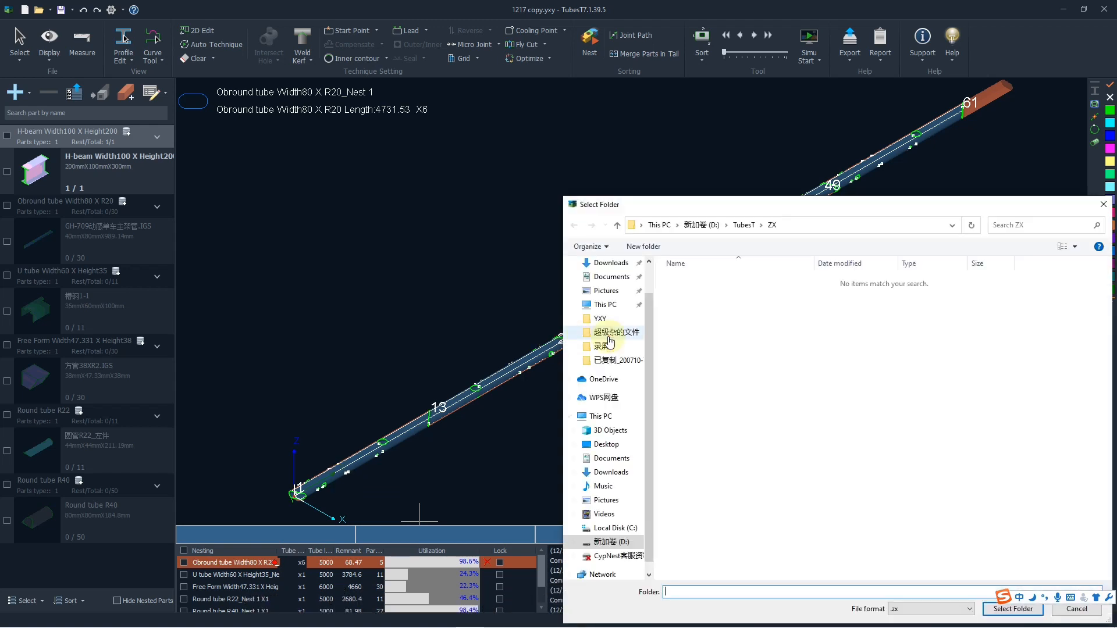
pyautogui.moveTo(776, 211); pyautogui.dragTo(498, 130)
pyautogui.click(474, 144)
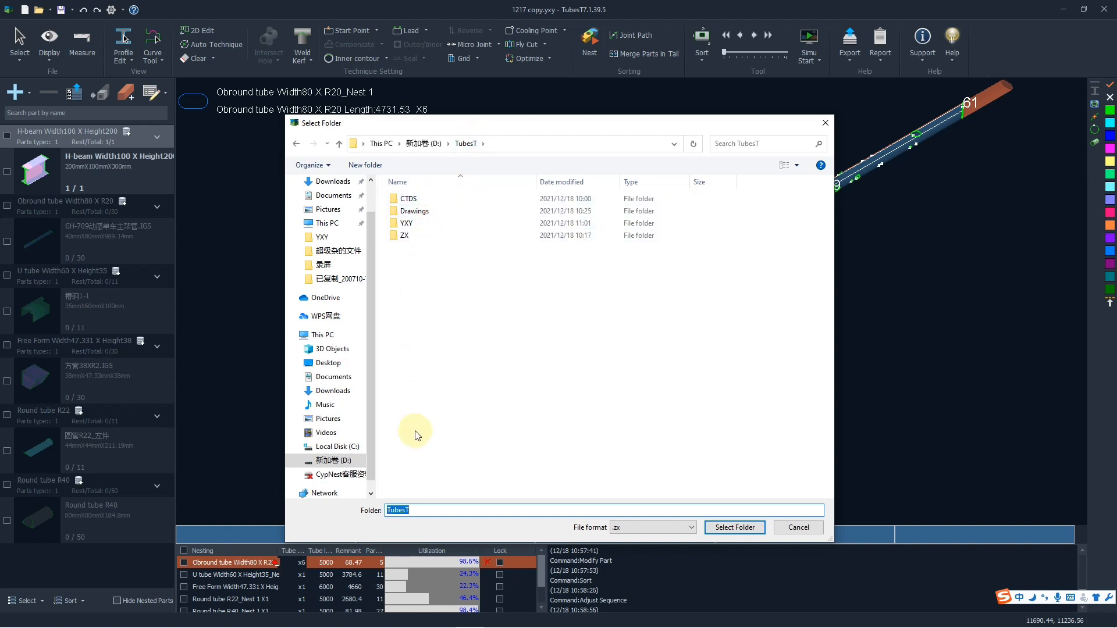
pyautogui.click(619, 527)
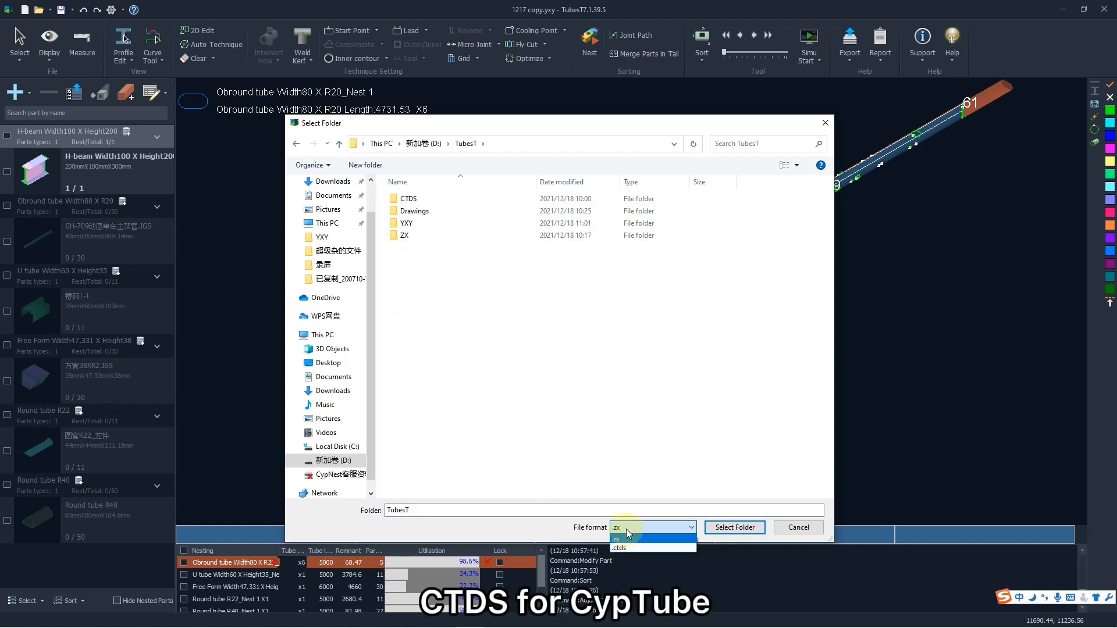
pyautogui.click(627, 533)
pyautogui.doubleClick(426, 236)
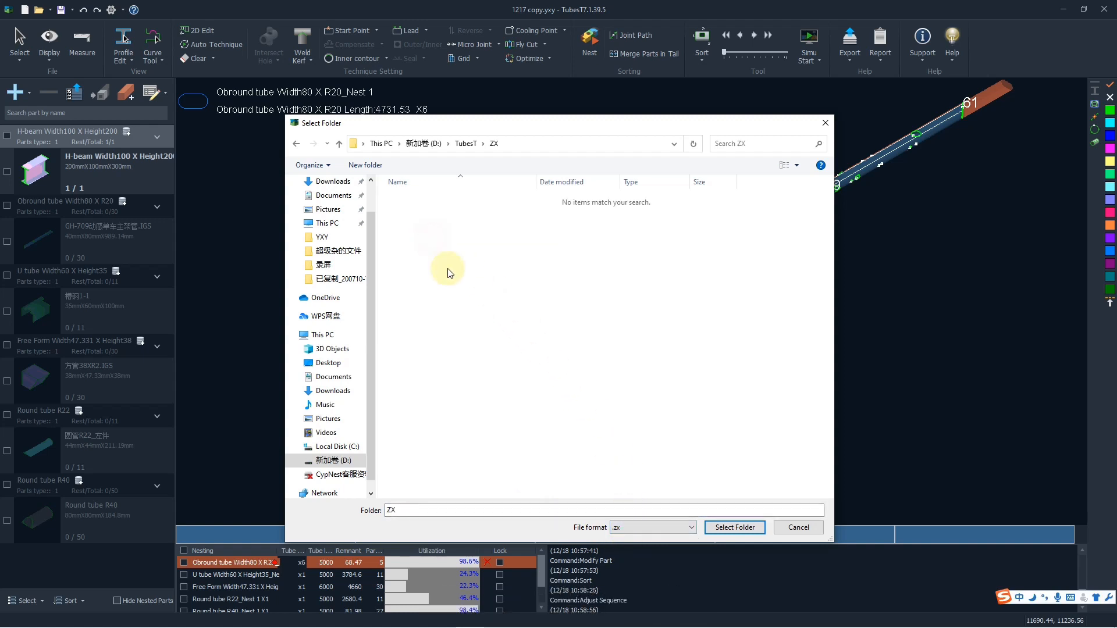
pyautogui.click(714, 527)
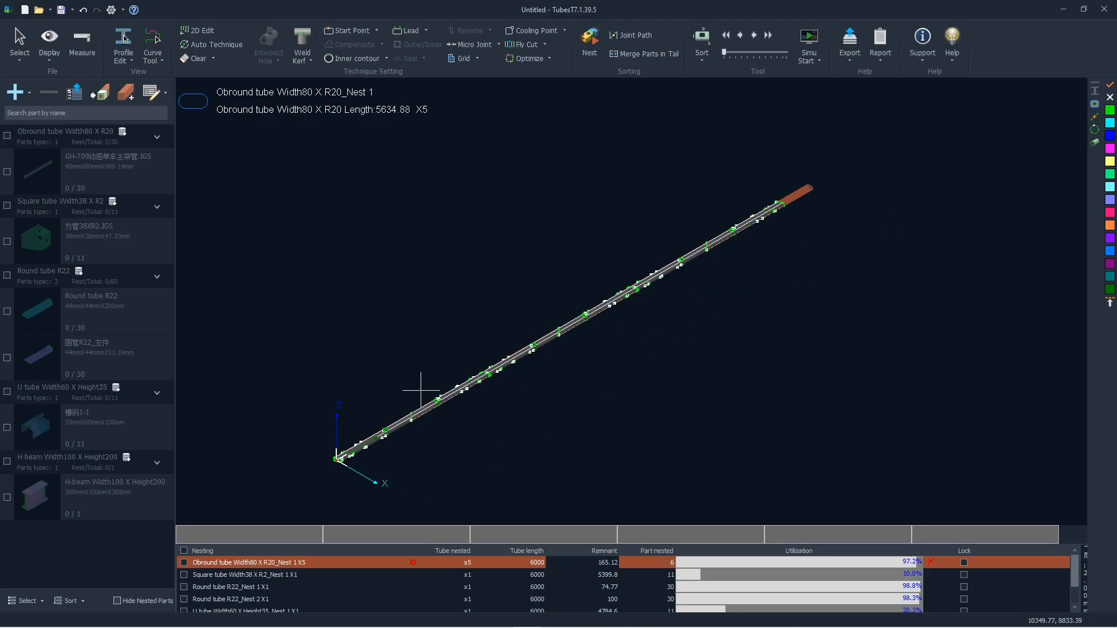
# - Export the production task package as "Obround tube Width80 X R20_Nest 1" of type Task to the Task folder, replacing the existing file
pyautogui.click(849, 47)
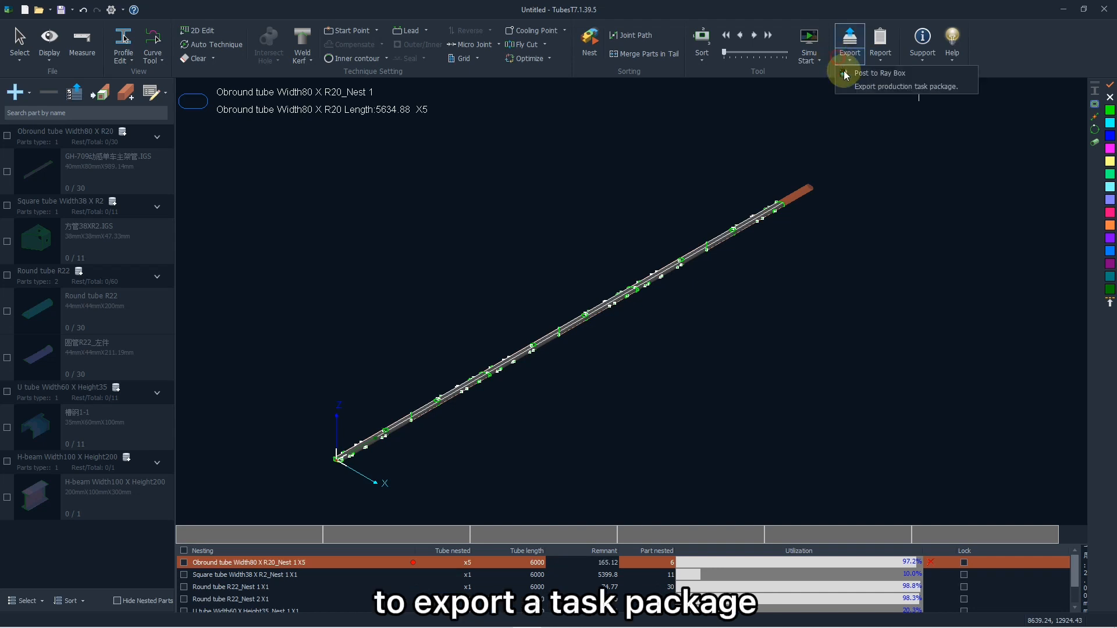
pyautogui.click(873, 87)
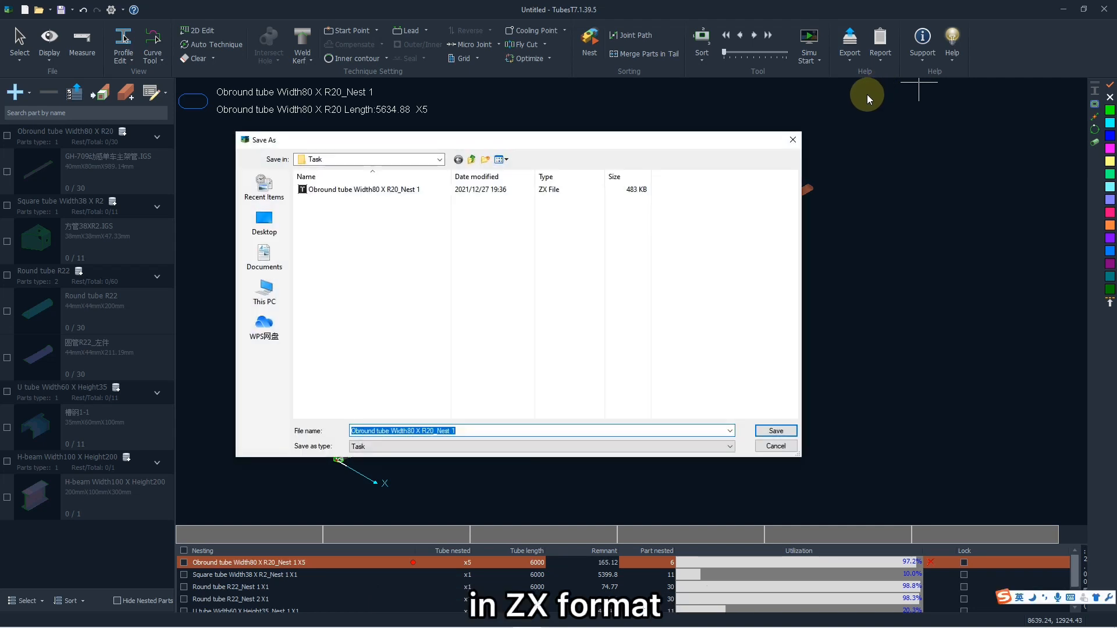
pyautogui.click(463, 431)
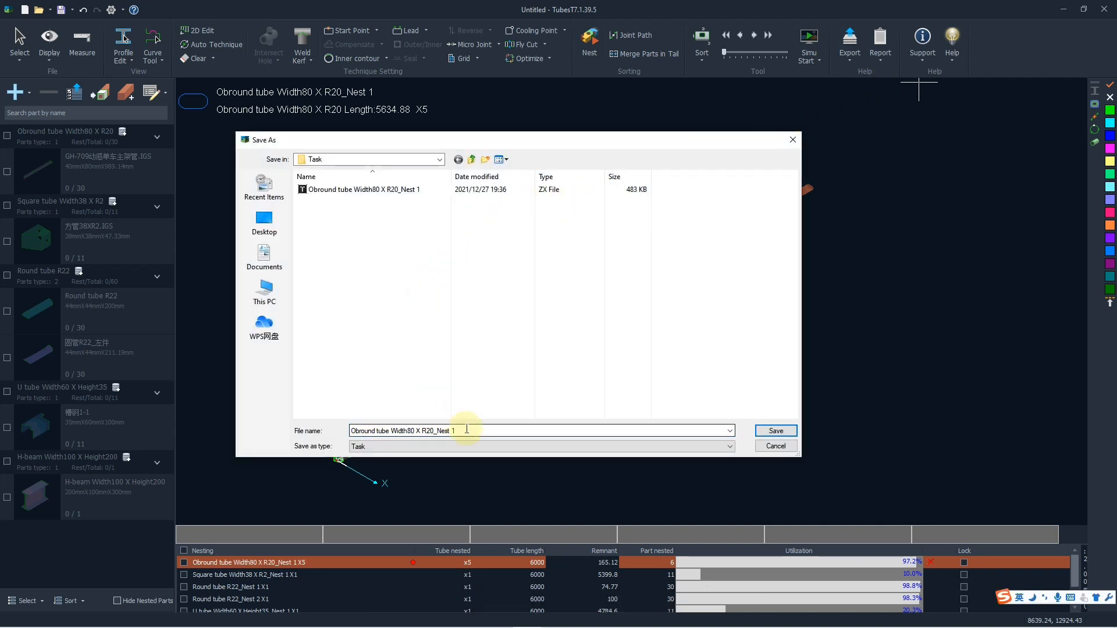
pyautogui.click(467, 429)
pyautogui.click(484, 431)
pyautogui.click(466, 446)
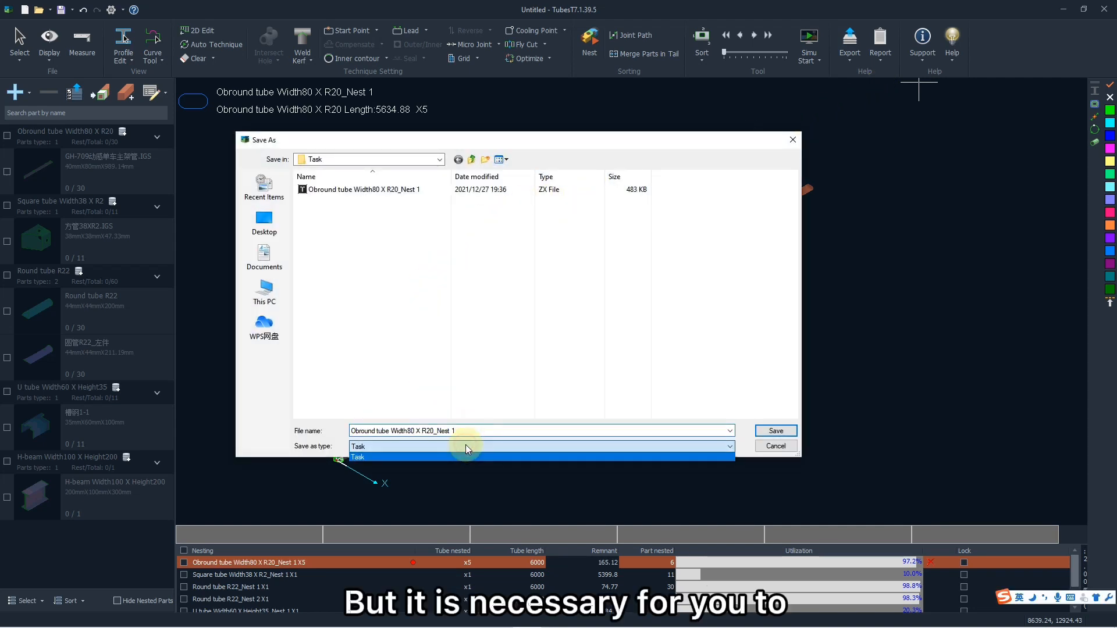
pyautogui.click(466, 447)
pyautogui.click(496, 430)
pyautogui.click(538, 431)
pyautogui.click(776, 430)
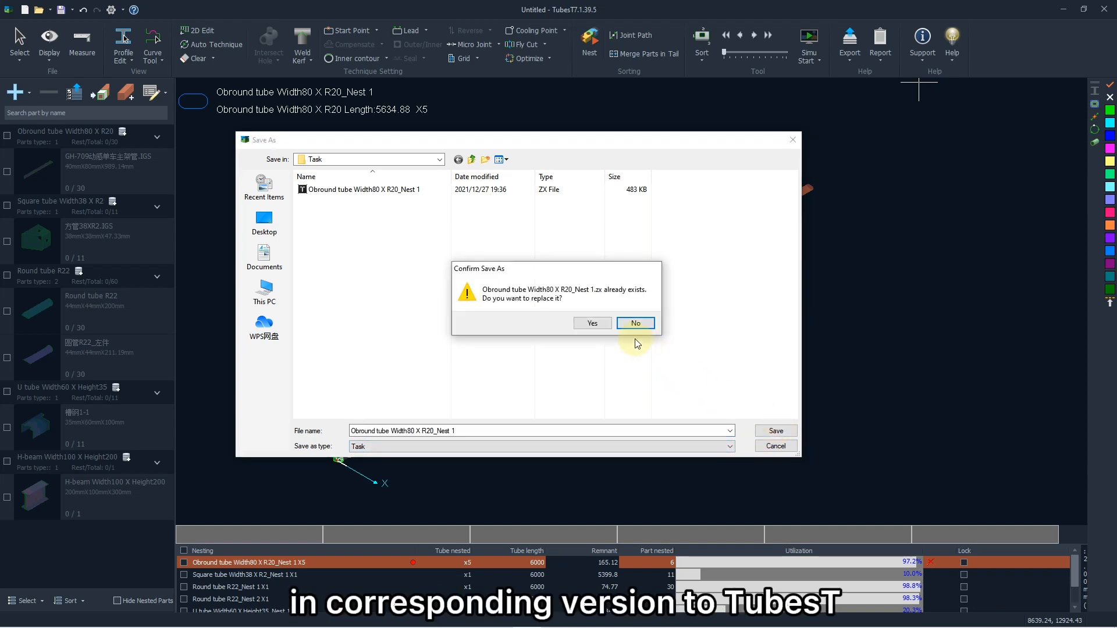
pyautogui.click(602, 323)
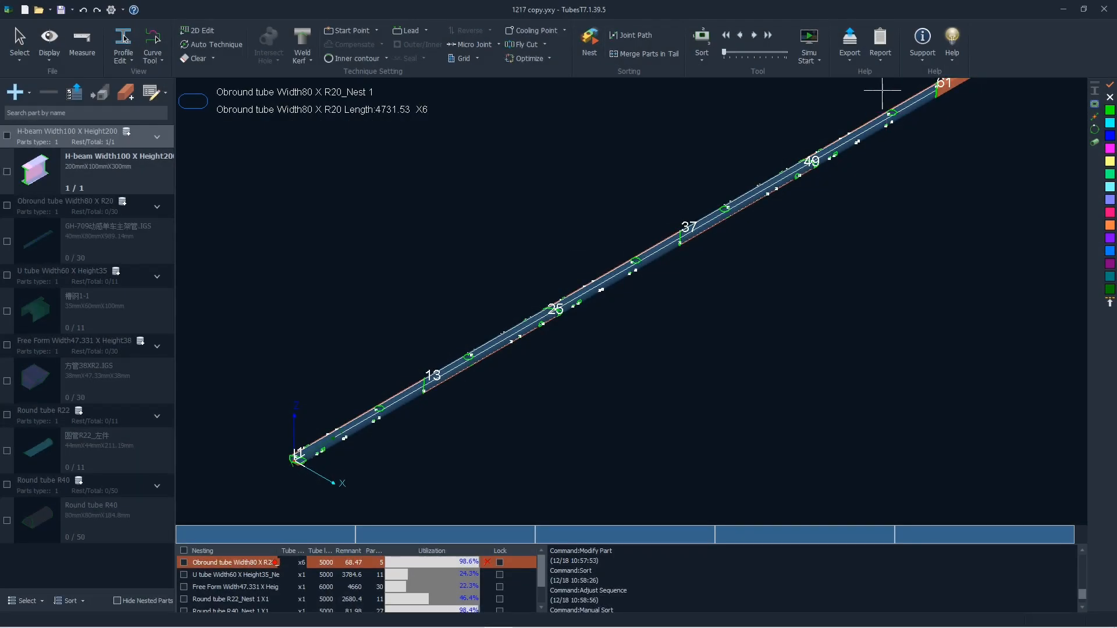
# - Open the production time estimate for the nested tubes and expand its additional cutting speed and time ratio settings
pyautogui.click(879, 52)
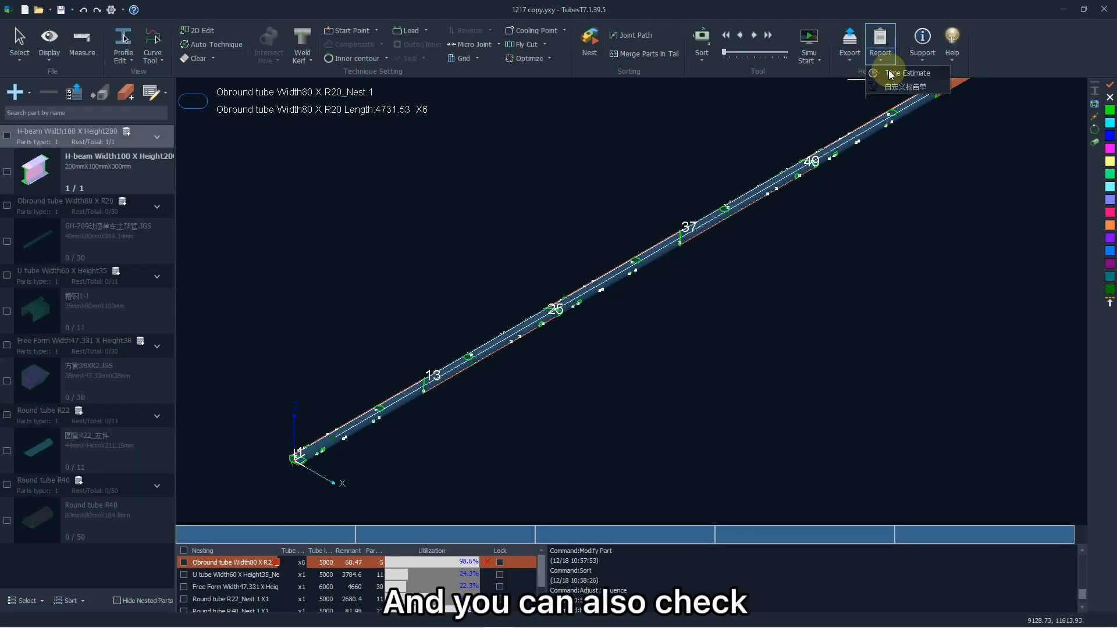
pyautogui.click(890, 73)
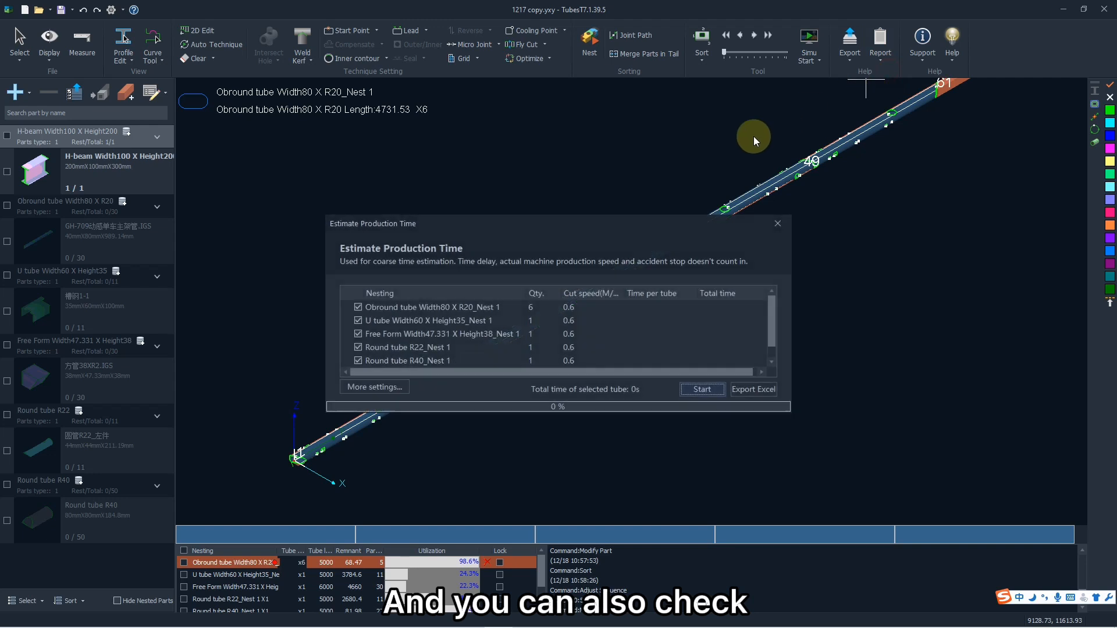
pyautogui.click(386, 387)
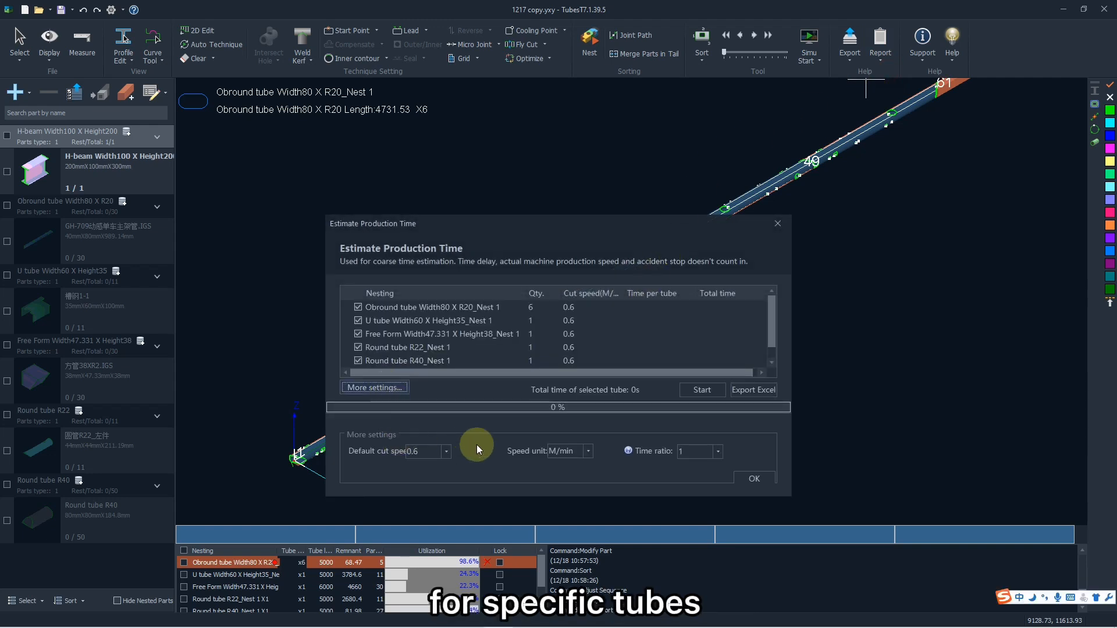